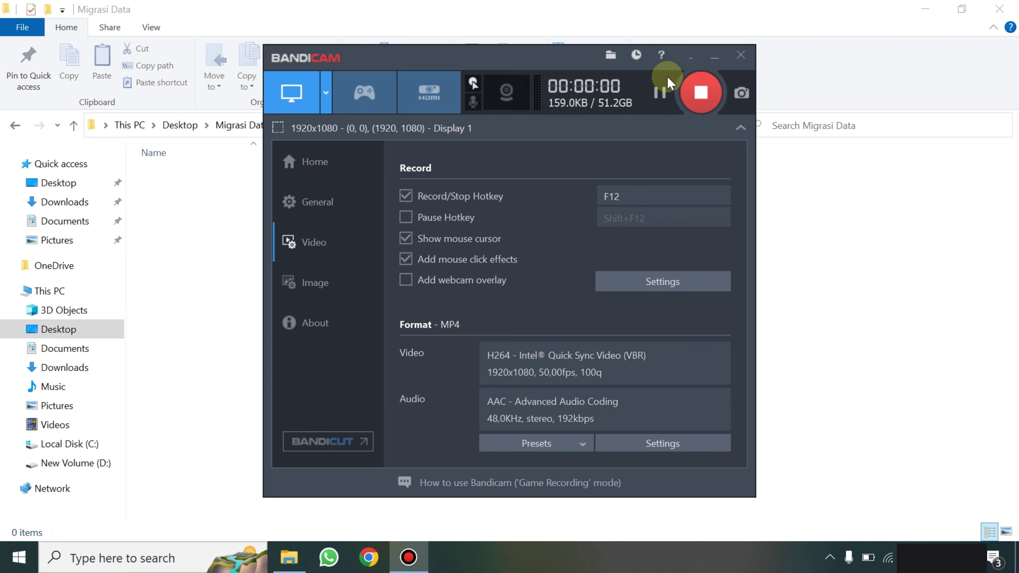
Start ArcGIS Pro and open the recent project UP3 Padang
left_click(690, 56)
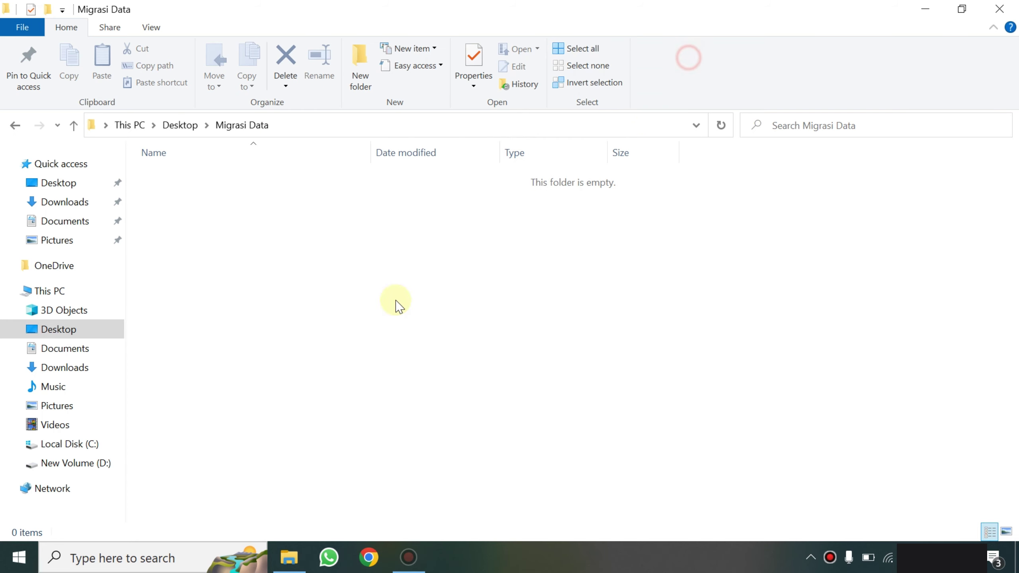
left_click(13, 556)
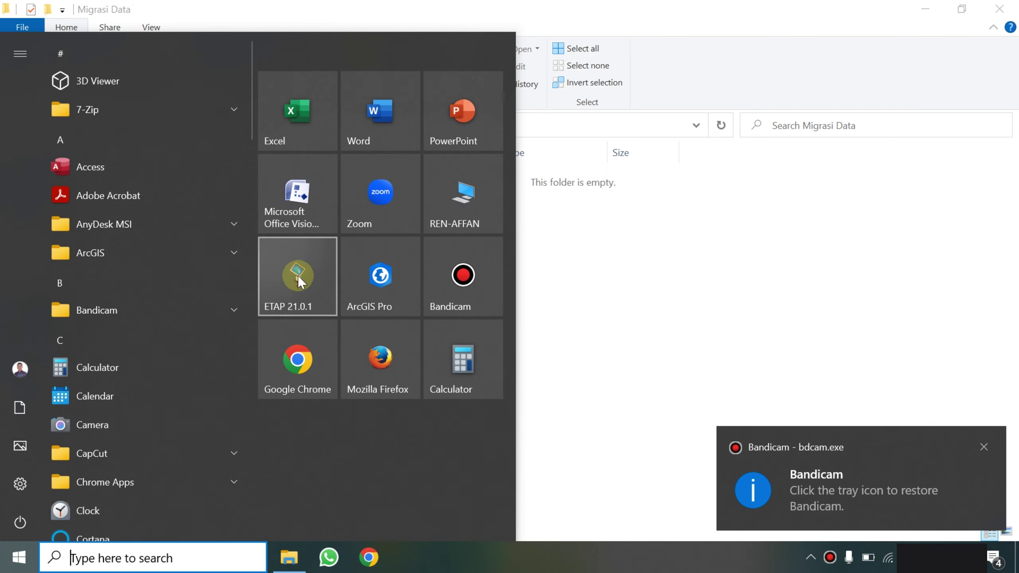
left_click(377, 282)
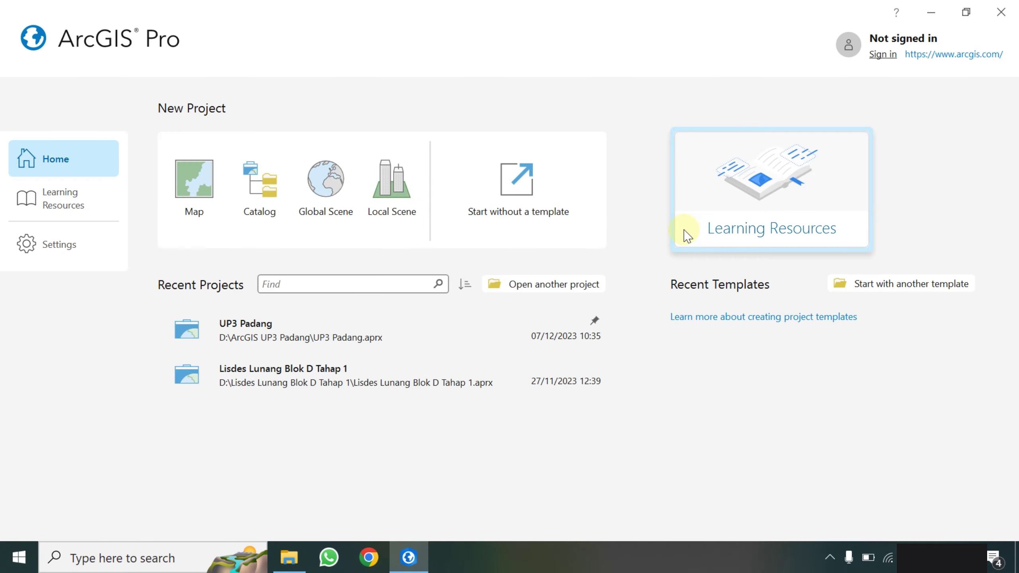
left_click(363, 326)
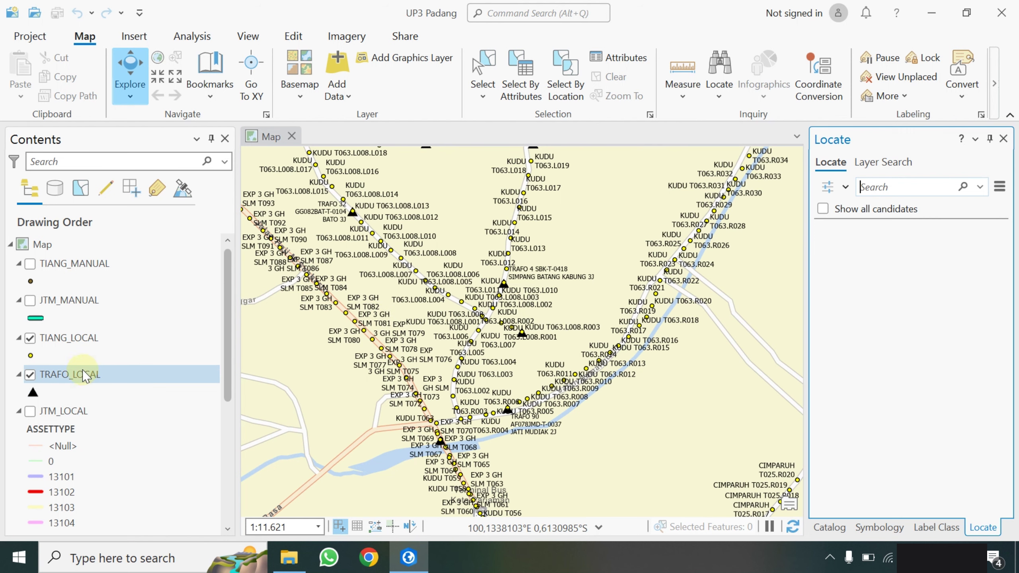
Hide the TRAFO_LOCAL layer and look over the distribution of the TIANG_LOCAL points along the coast around Pariaman
left_click(29, 375)
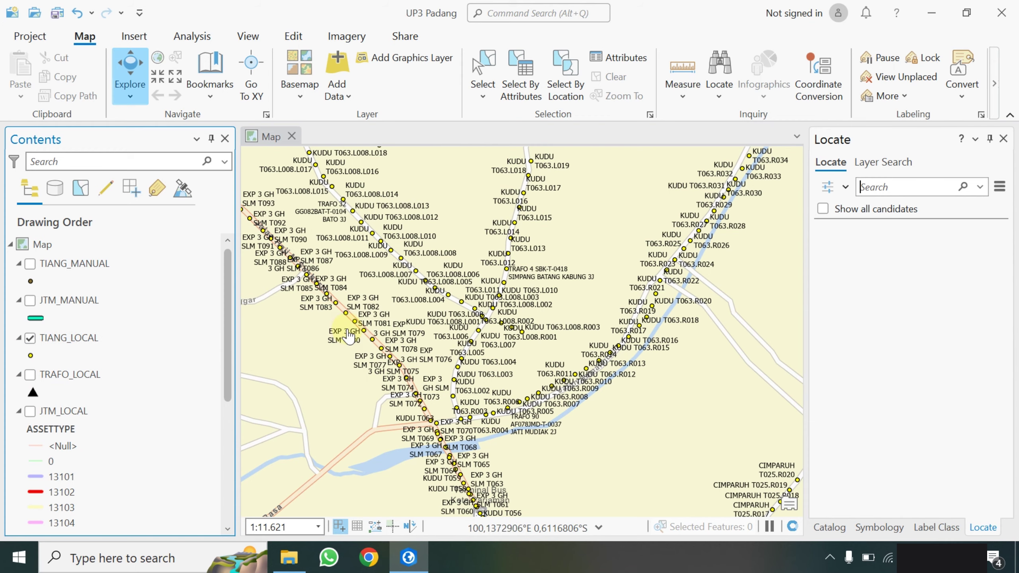
scroll(354, 344, "down", 4)
scroll(355, 343, "down", 4)
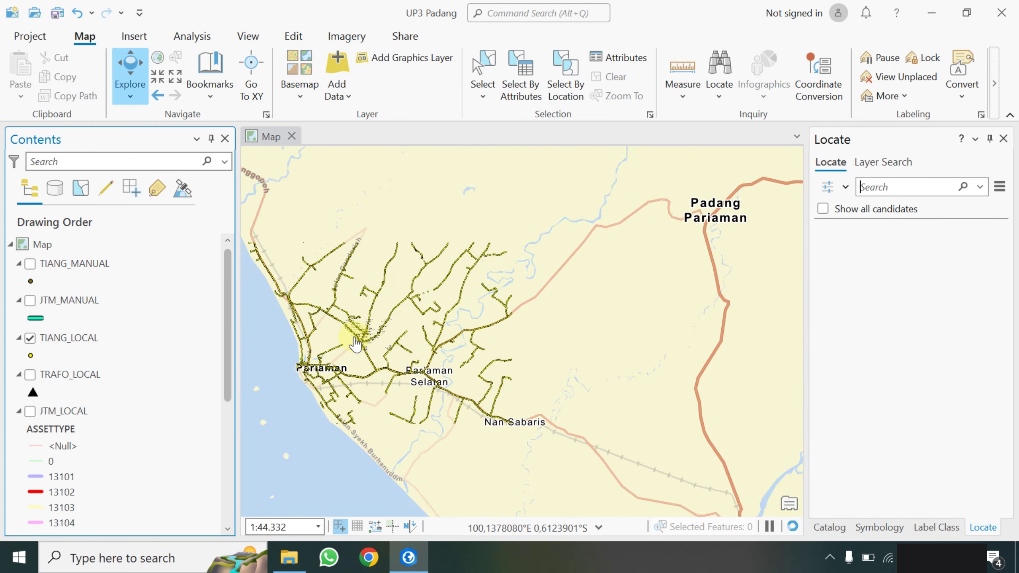
left_click_drag(365, 339, 461, 340)
scroll(461, 339, "down", 3)
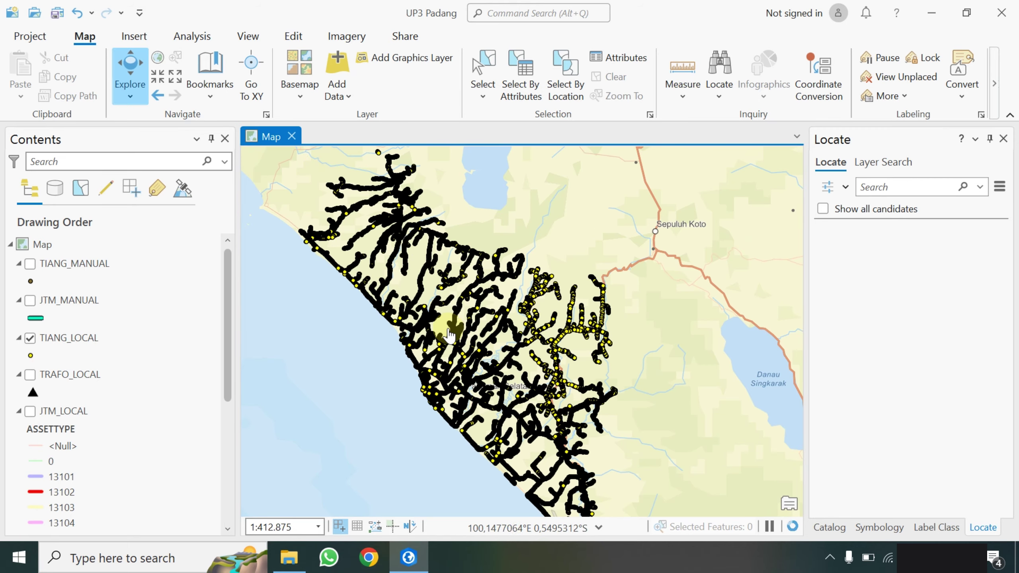
scroll(482, 353, "up", 4)
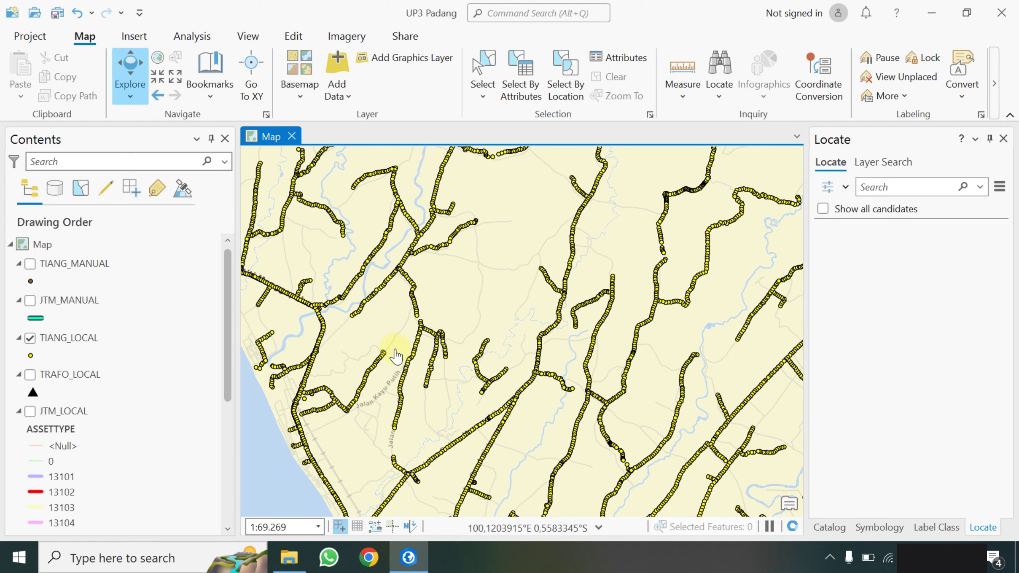
left_click_drag(398, 345, 448, 325)
left_click_drag(429, 376, 439, 342)
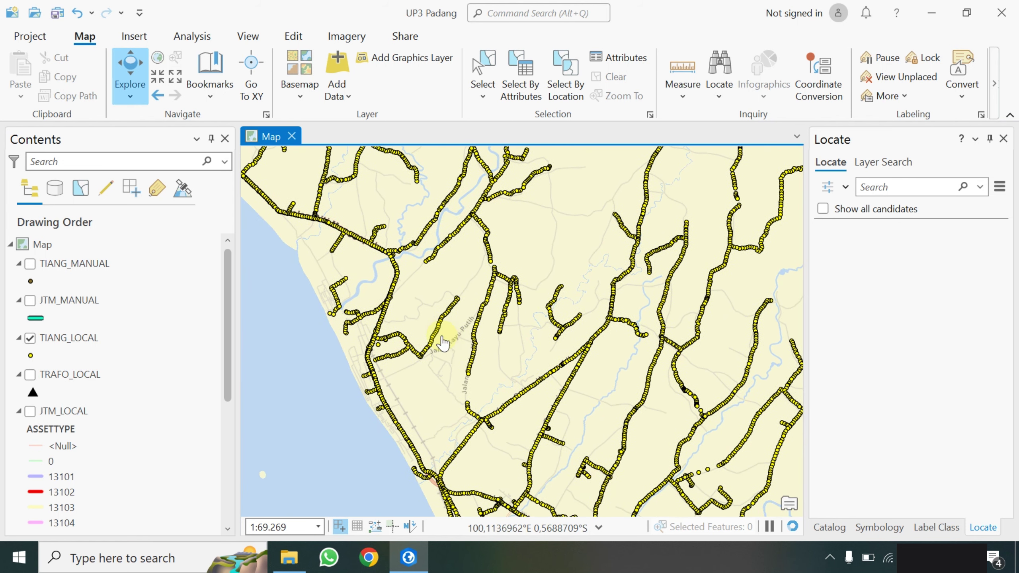
mouse_move(418, 292)
left_mouse_down()
mouse_move(448, 387)
mouse_move(459, 357)
mouse_move(411, 277)
left_mouse_up()
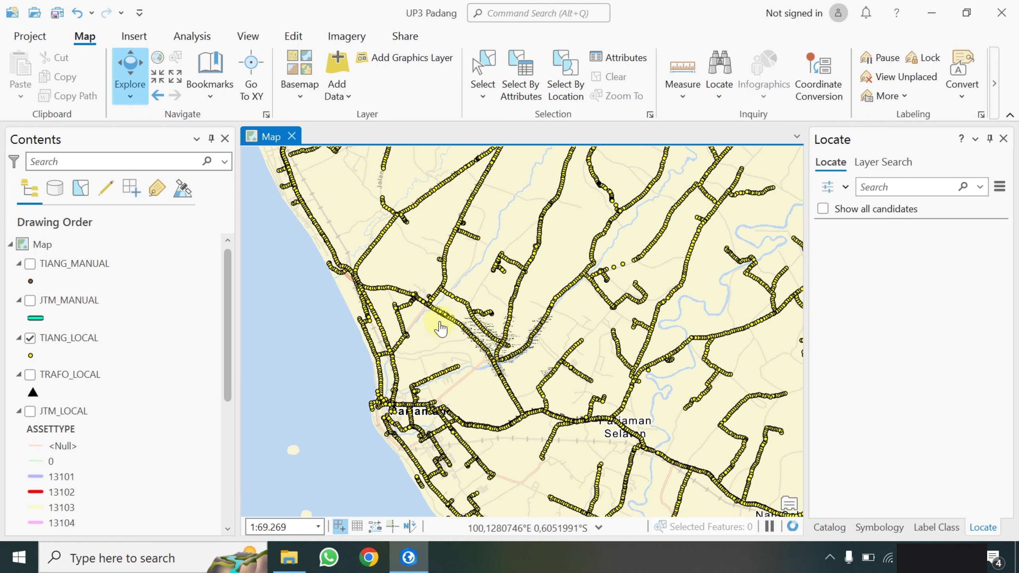
left_click_drag(458, 348, 417, 359)
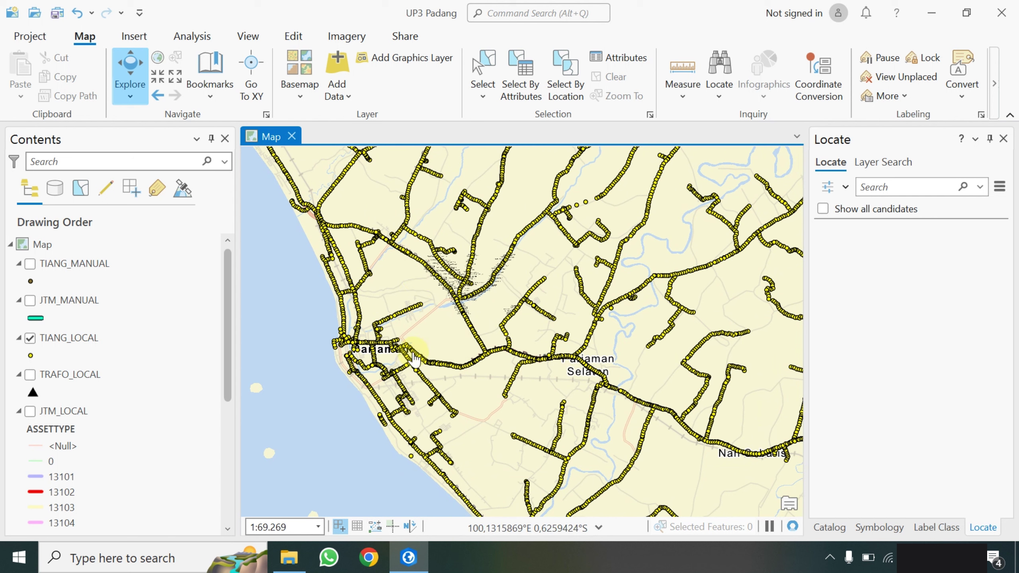
left_click(272, 341)
Select the TIANG_LOCAL layer and examine its point labels close up along Jalan WR Supratman
left_click(102, 336)
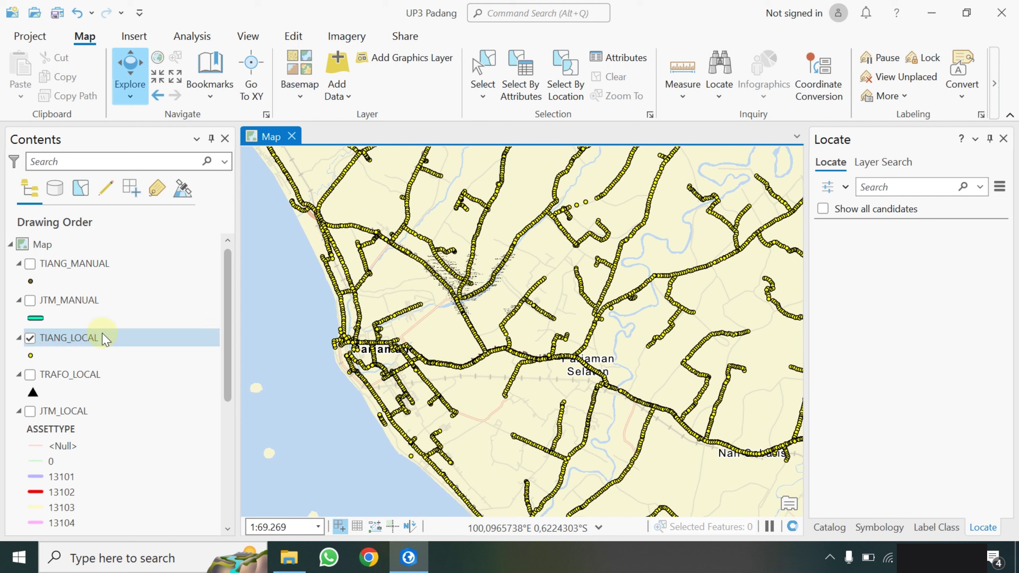
left_click(67, 338)
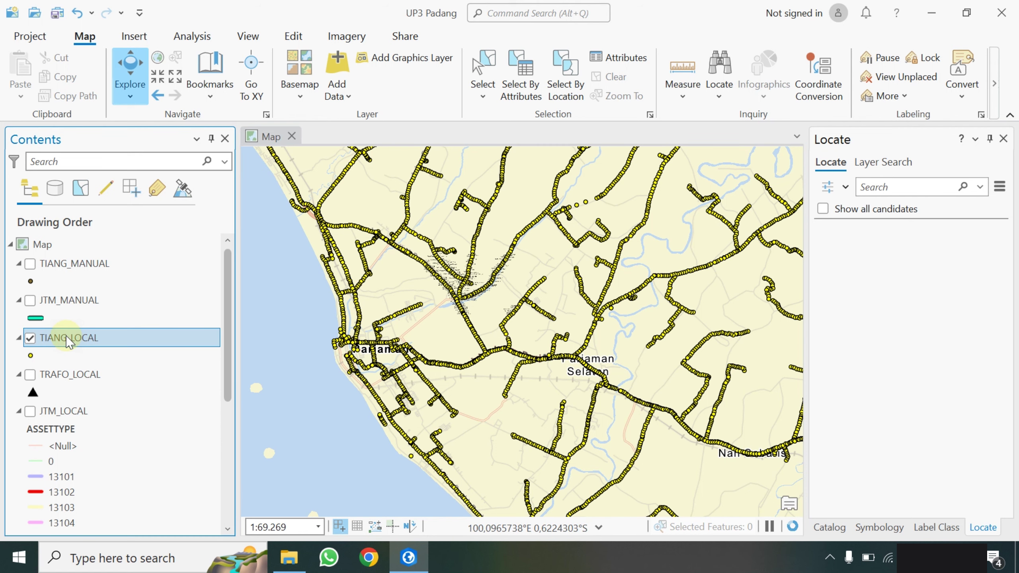
right_click(68, 340)
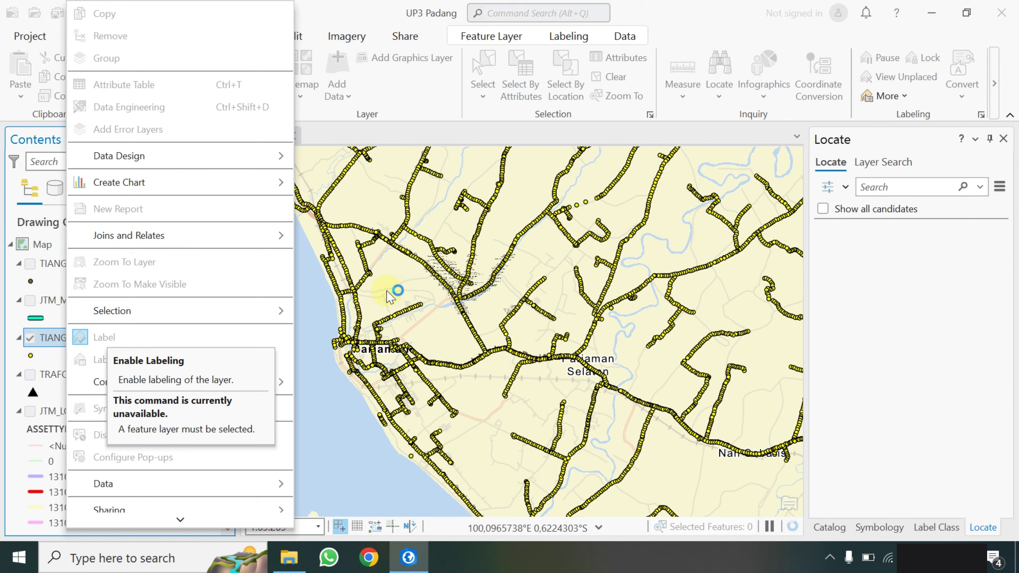
scroll(391, 297, "up", 5)
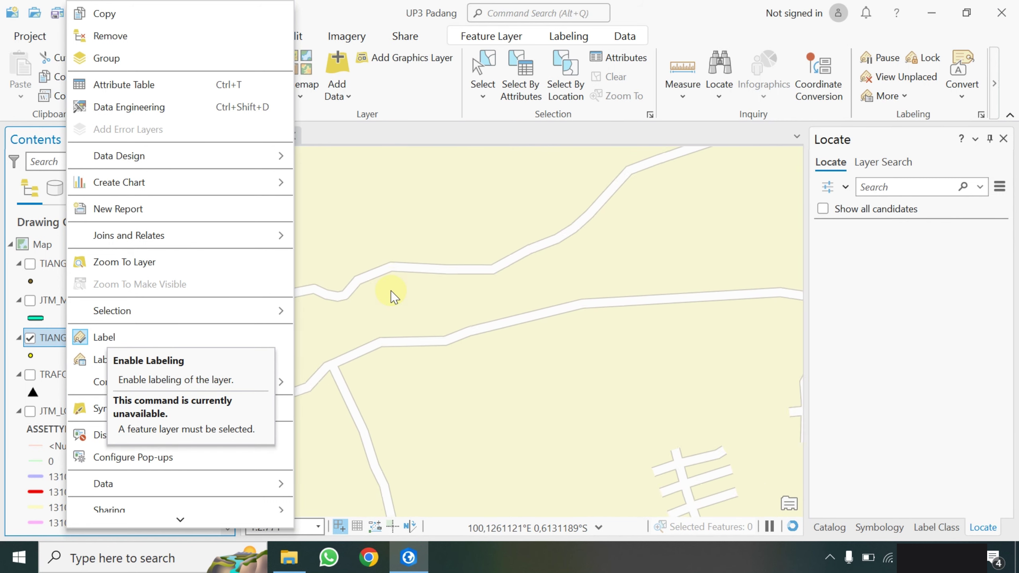
scroll(397, 297, "down", 1)
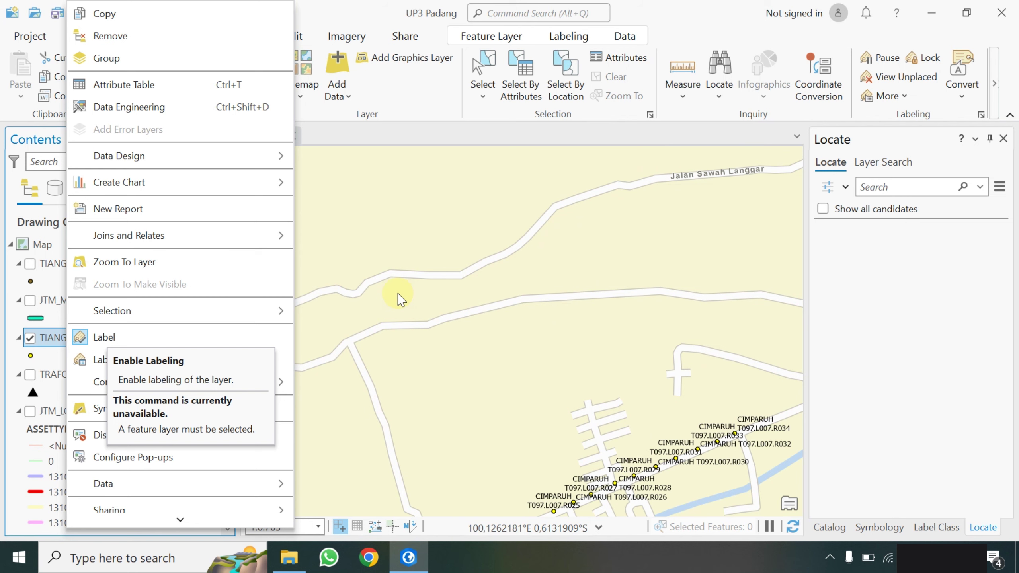
left_click(400, 299)
mouse_move(399, 299)
left_mouse_down()
mouse_move(477, 298)
mouse_move(479, 340)
mouse_move(498, 361)
mouse_move(541, 325)
mouse_move(517, 409)
left_mouse_up()
left_click(446, 303)
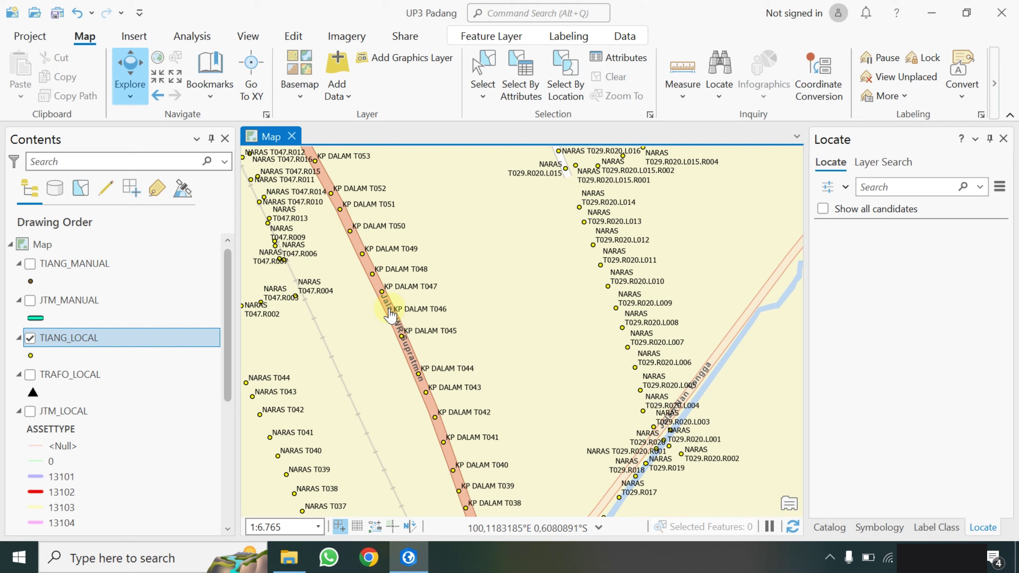
Turn labeling of the TIANG_LOCAL layer off and back on
right_click(78, 338)
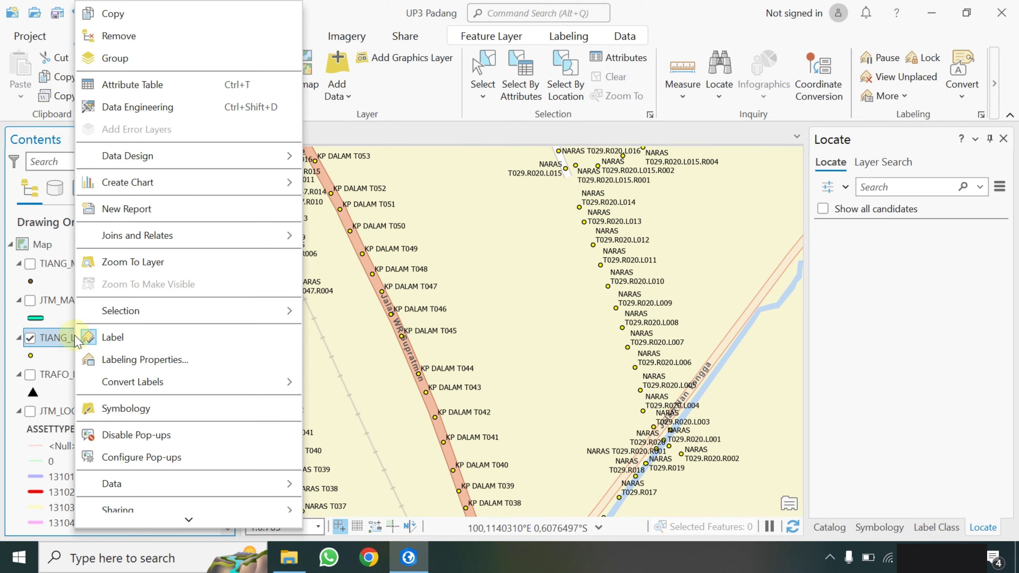
left_click(113, 341)
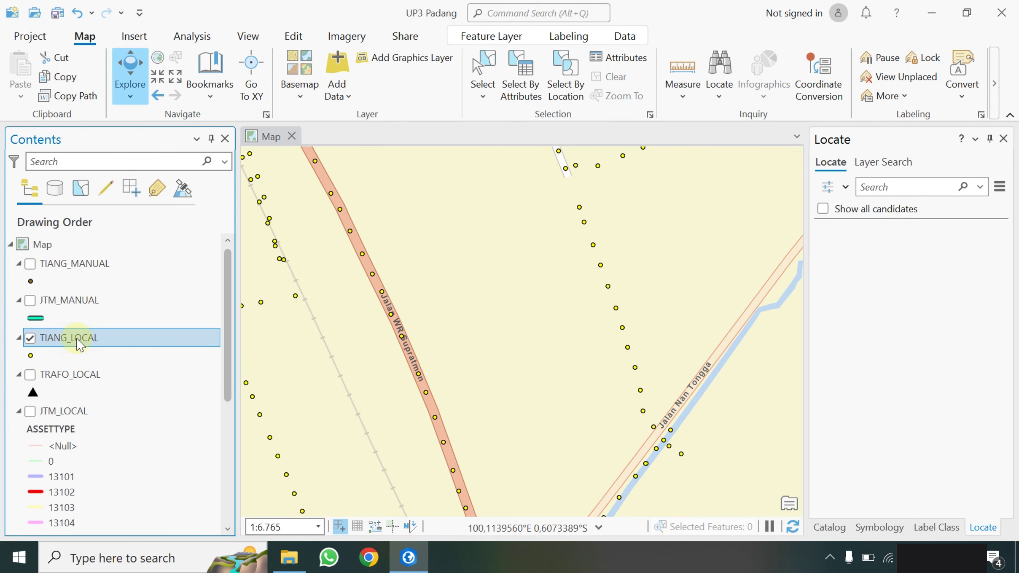
right_click(57, 339)
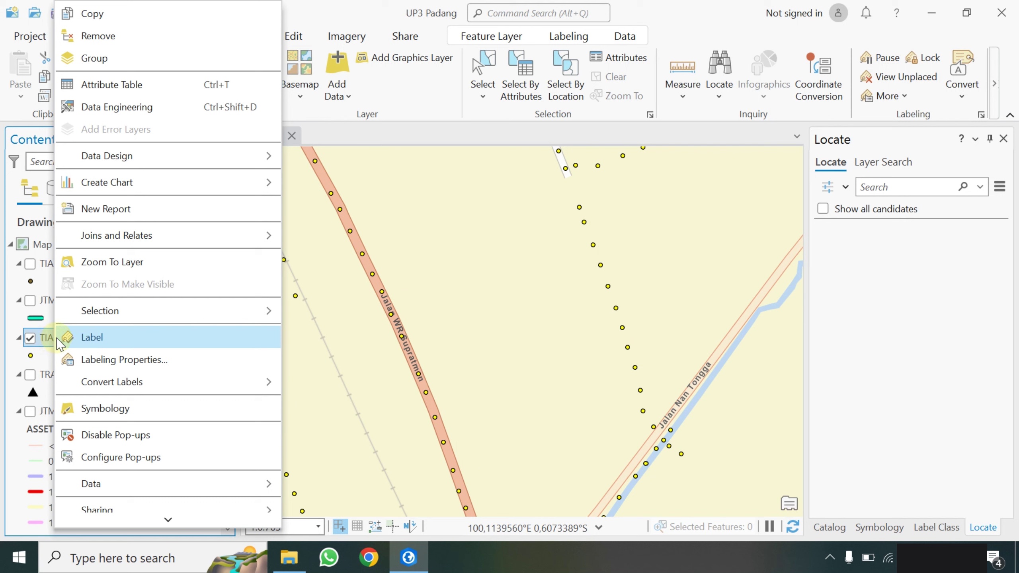
left_click(110, 339)
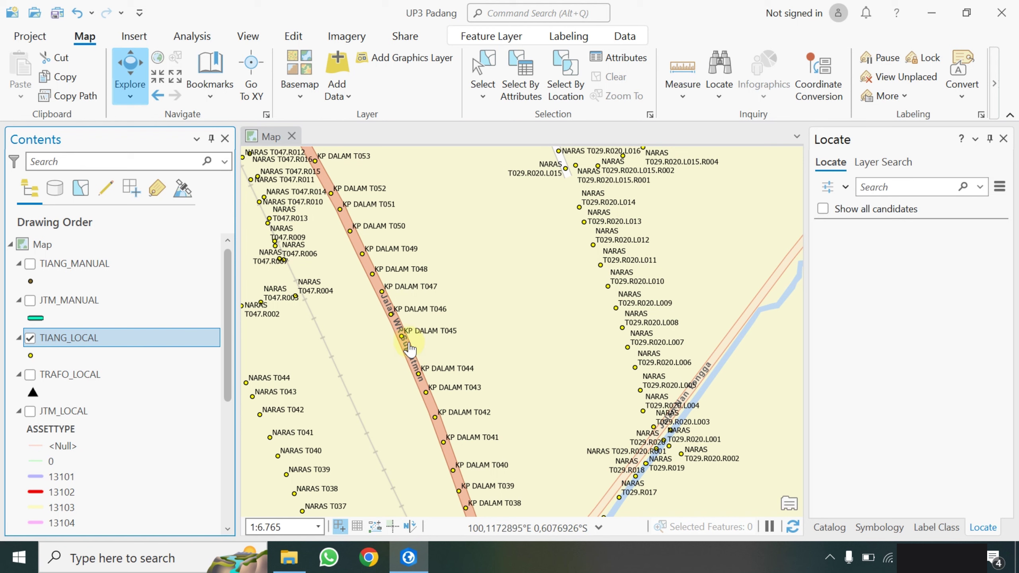
Clear the TIANG_LOCAL label expression, rebuild it from the DESCRIPTION field as $feature.description, and apply it
scroll(406, 344, "up", 2)
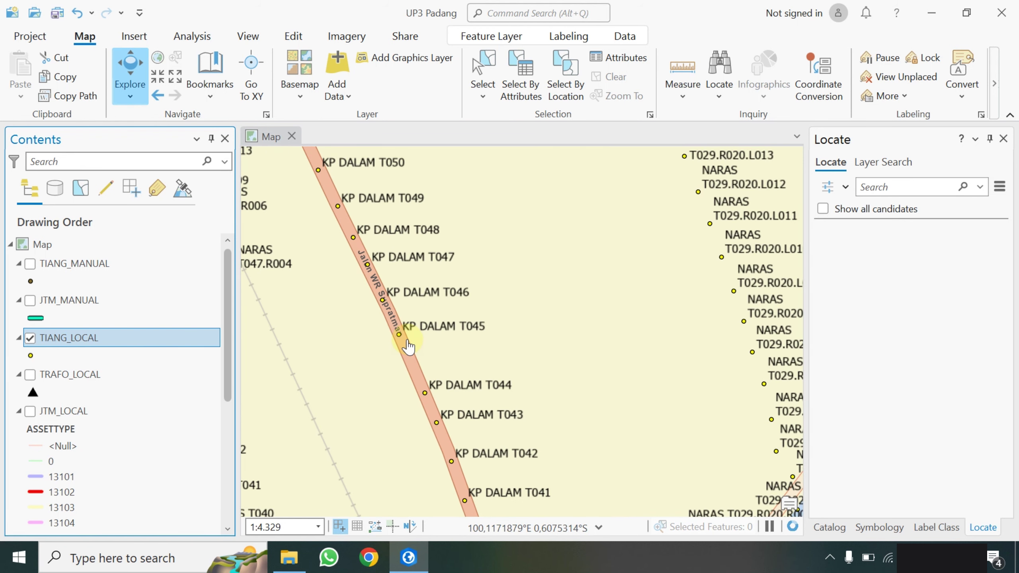
right_click(71, 340)
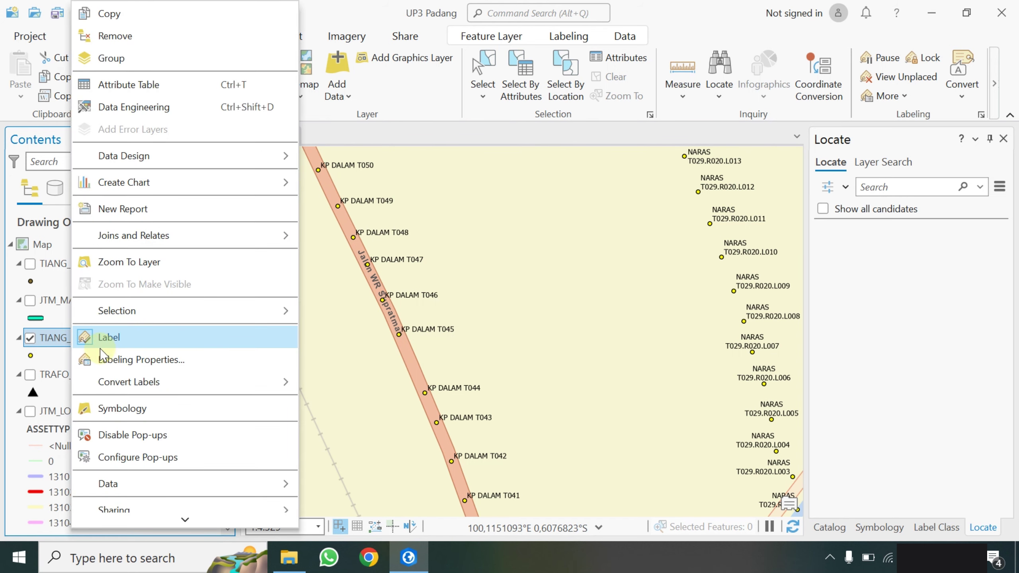
left_click(117, 362)
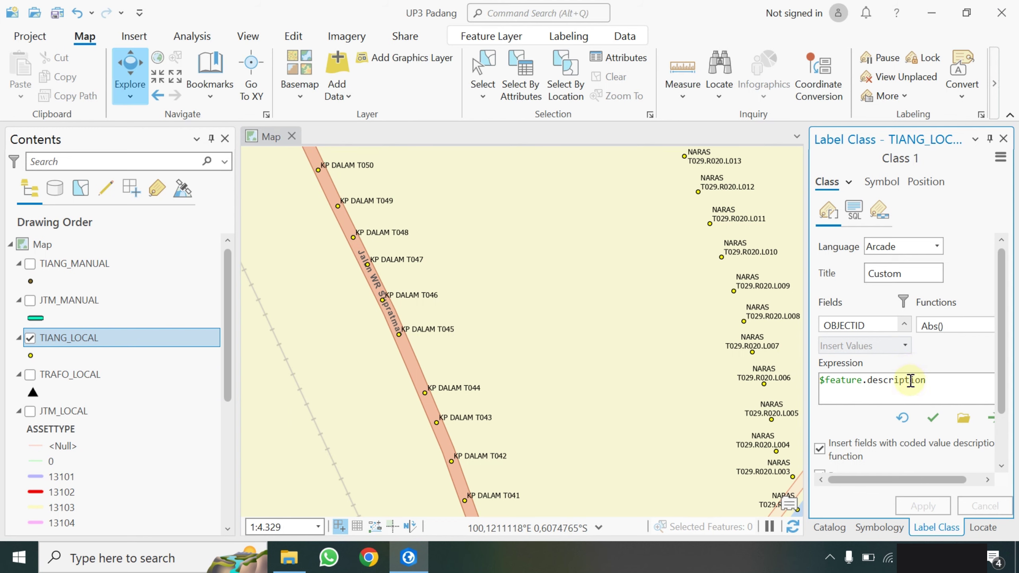
left_click(884, 380)
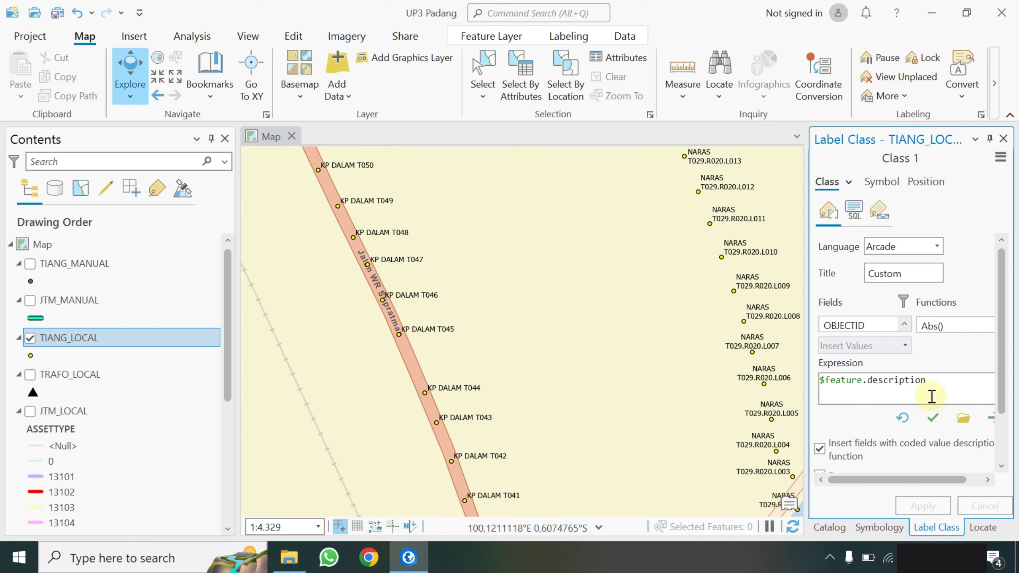
key("ctrl+a")
key("BackSpace")
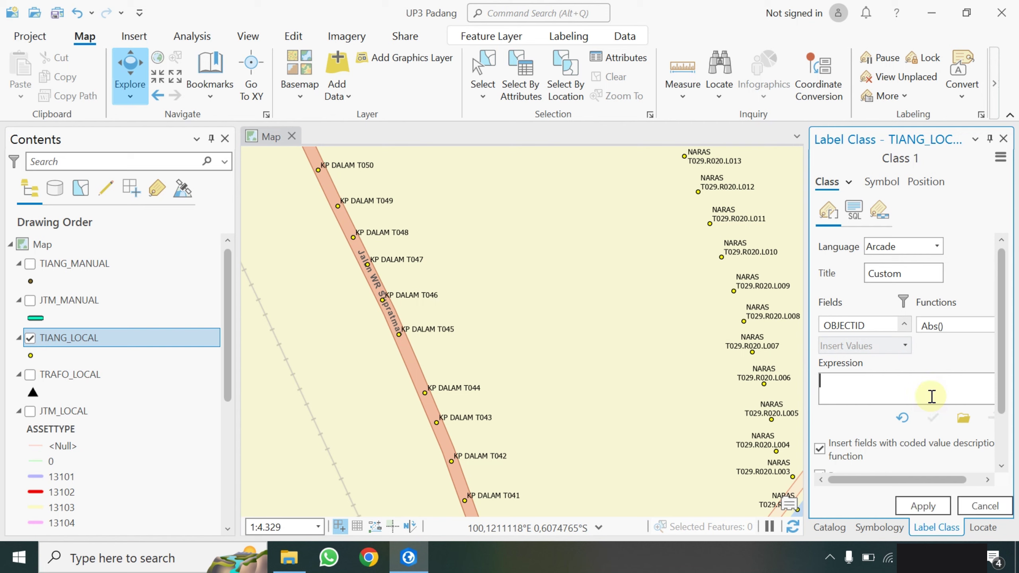
left_click(863, 324)
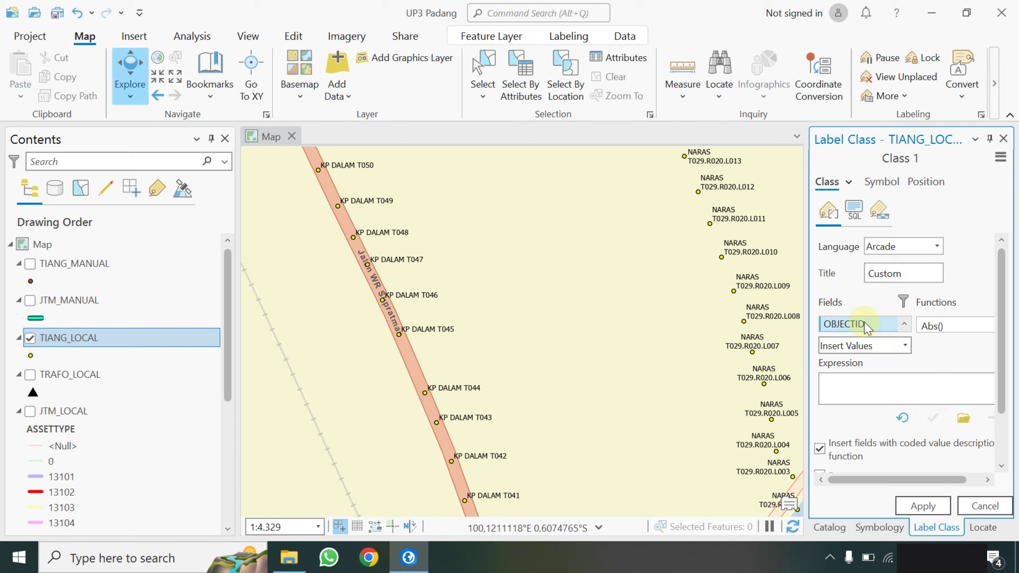
key("Down")
key("Down")
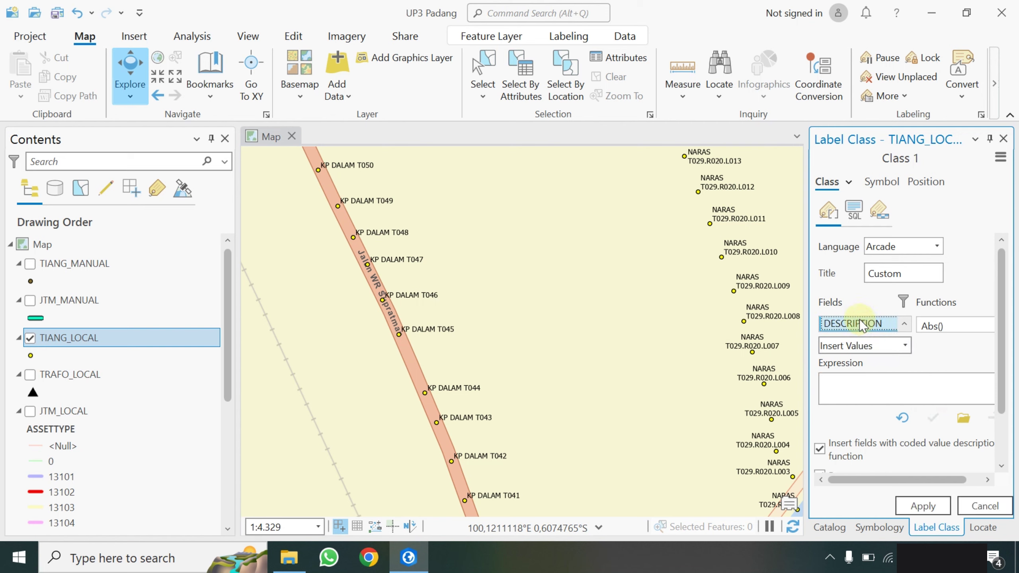
double_click(861, 324)
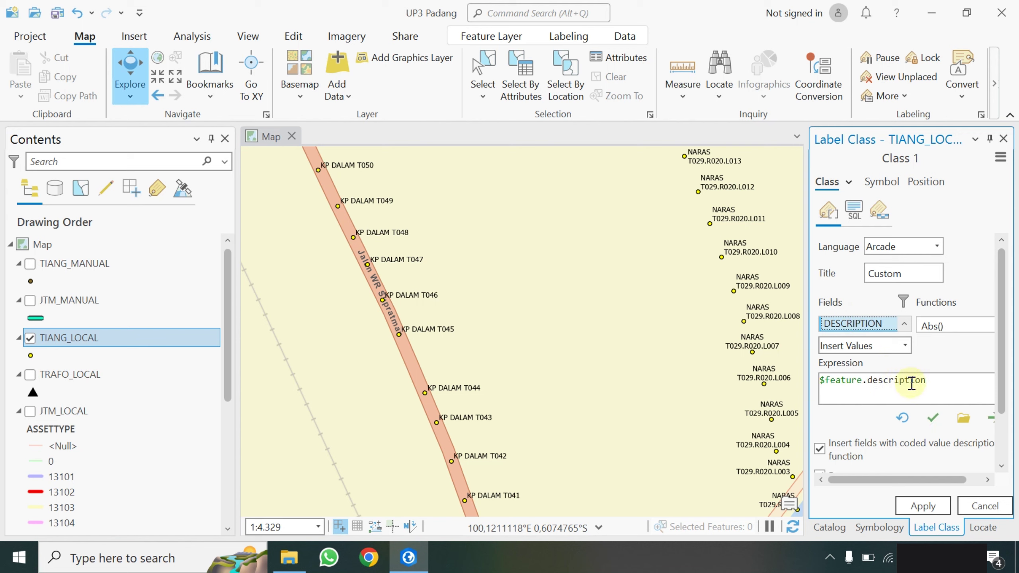
left_click(922, 506)
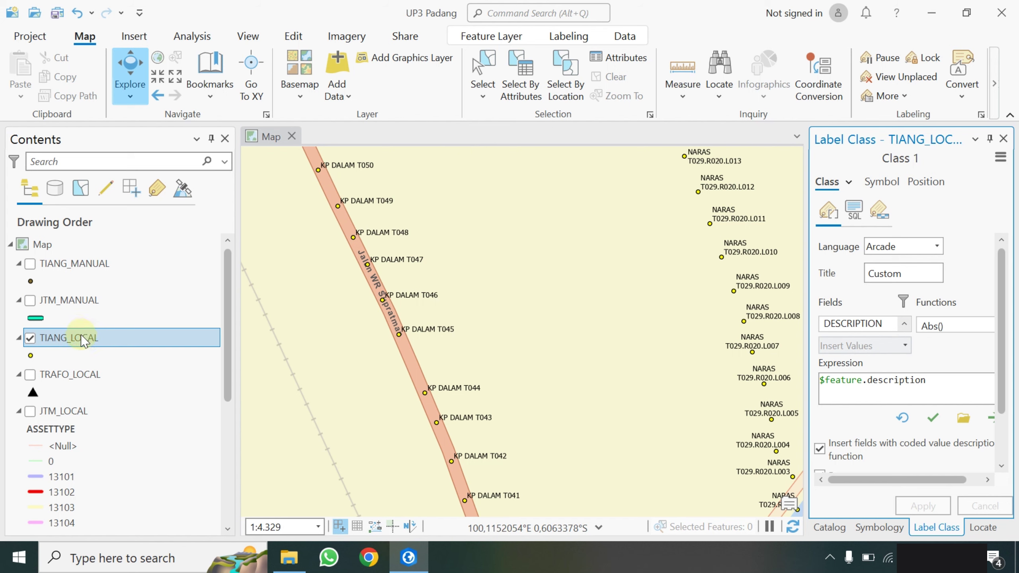
Close the Label Class, Locate and Symbology panes
left_click(1004, 139)
left_click(1004, 139)
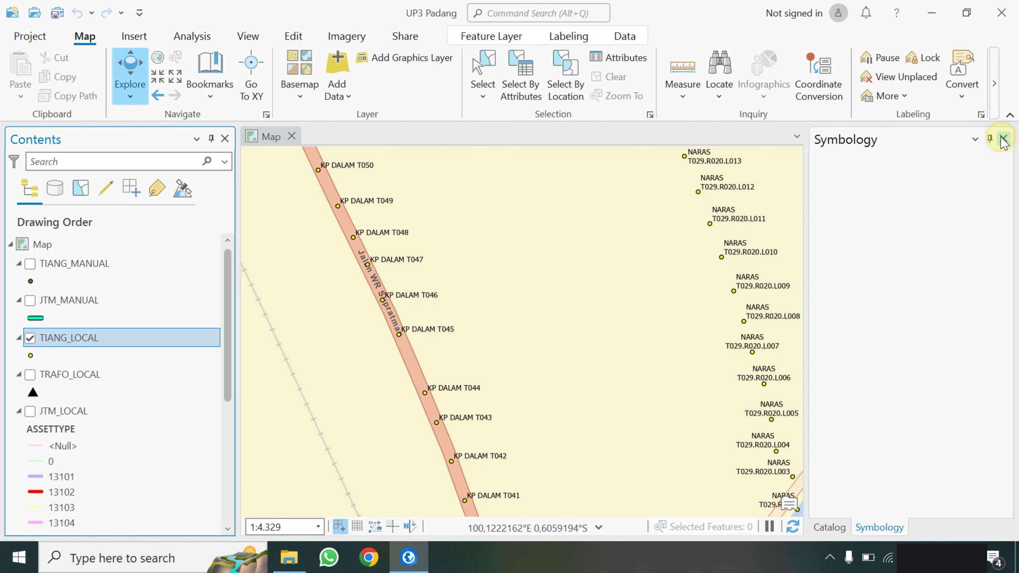
left_click(1004, 139)
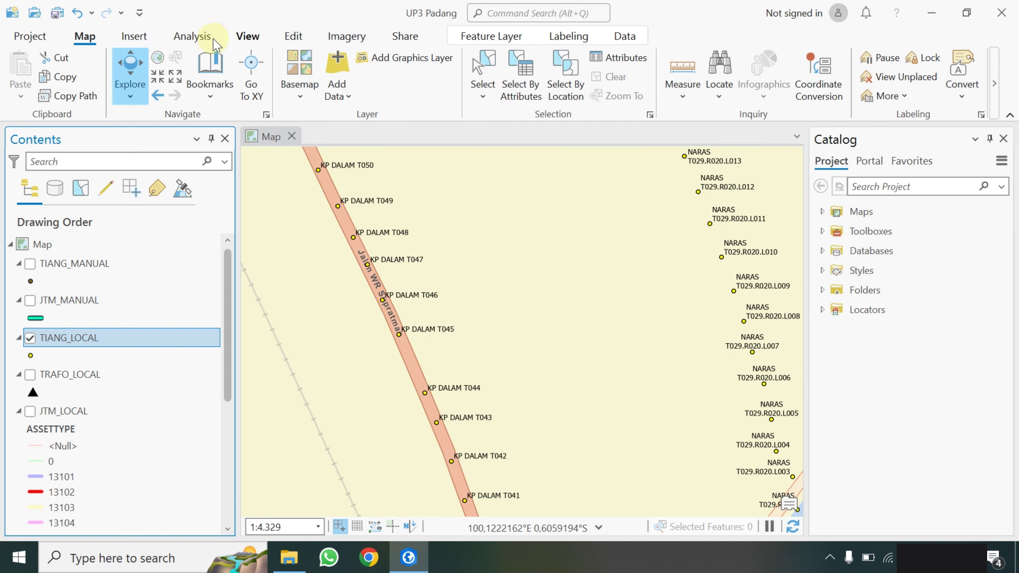
Select the TIANG_LOCAL features by attribute where ASSETTYPE is equal to 13102, as a new selection
left_click(520, 90)
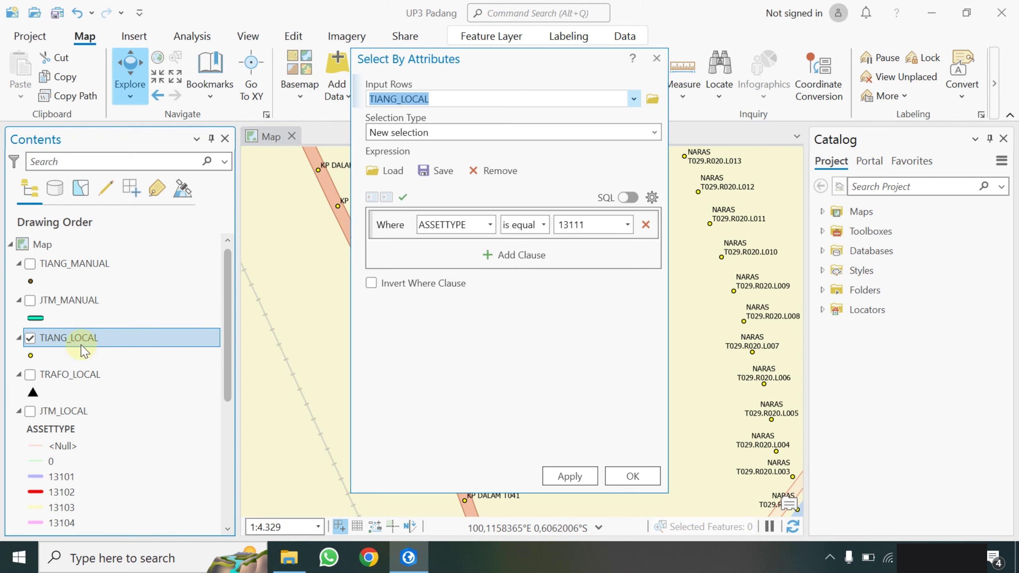
left_click(492, 227)
left_click(491, 226)
left_click(628, 226)
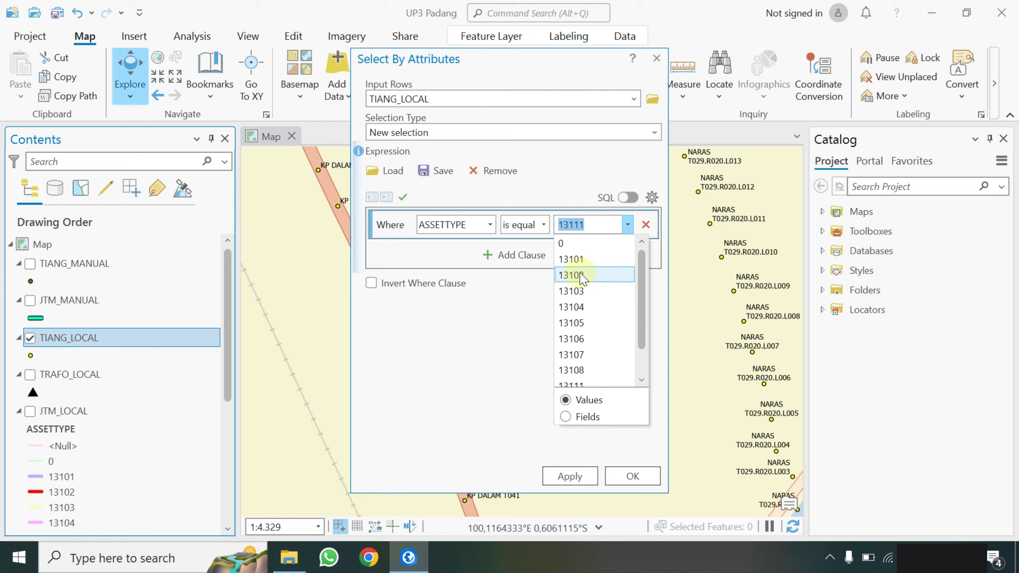
left_click(580, 276)
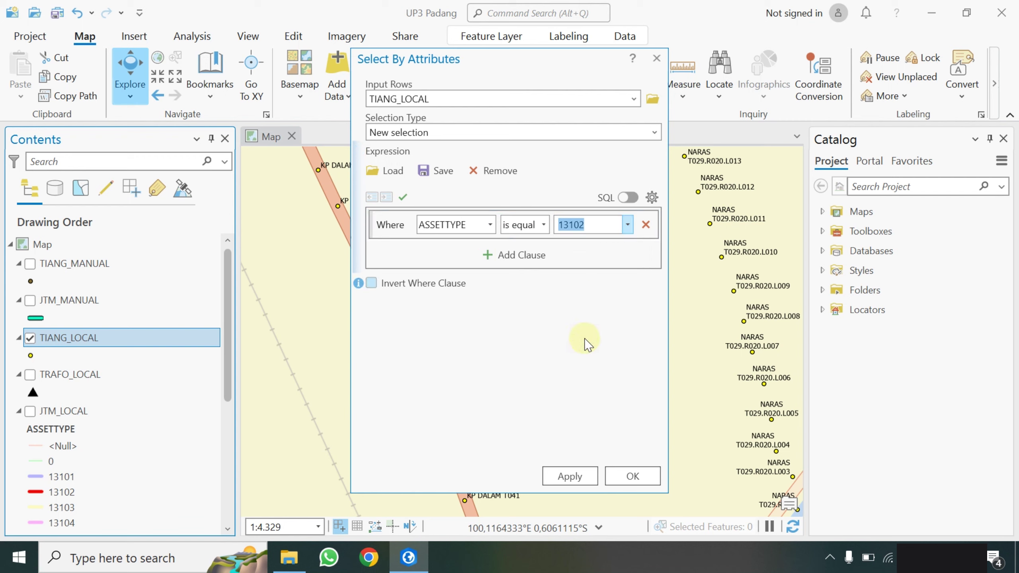
left_click(576, 477)
left_click(632, 476)
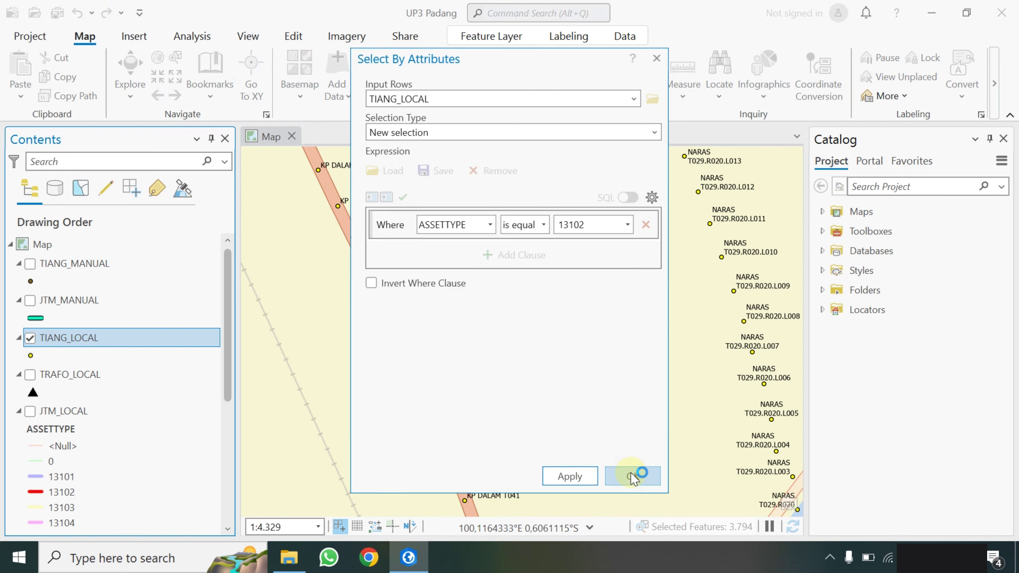
left_click(616, 483)
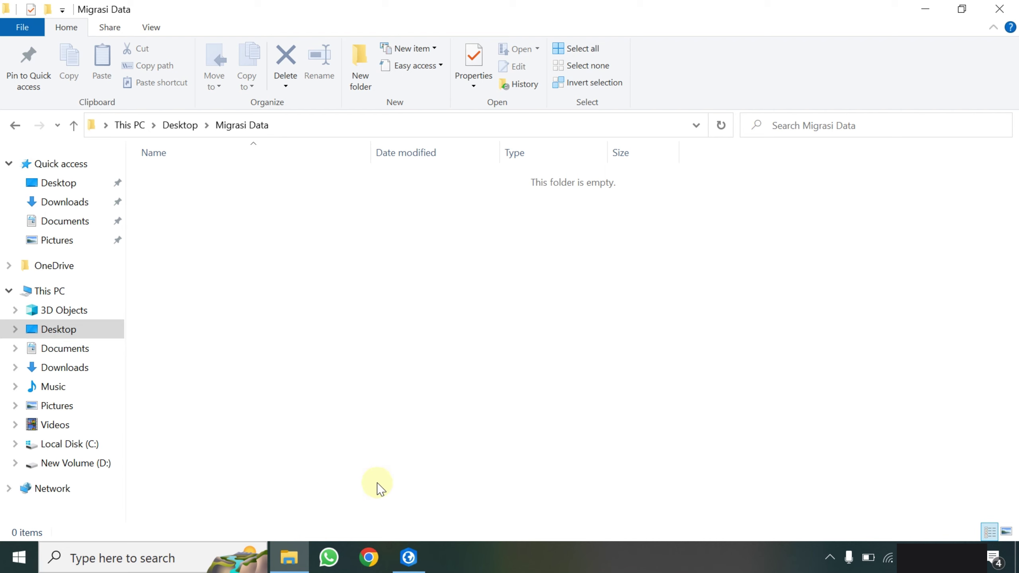
left_click(408, 558)
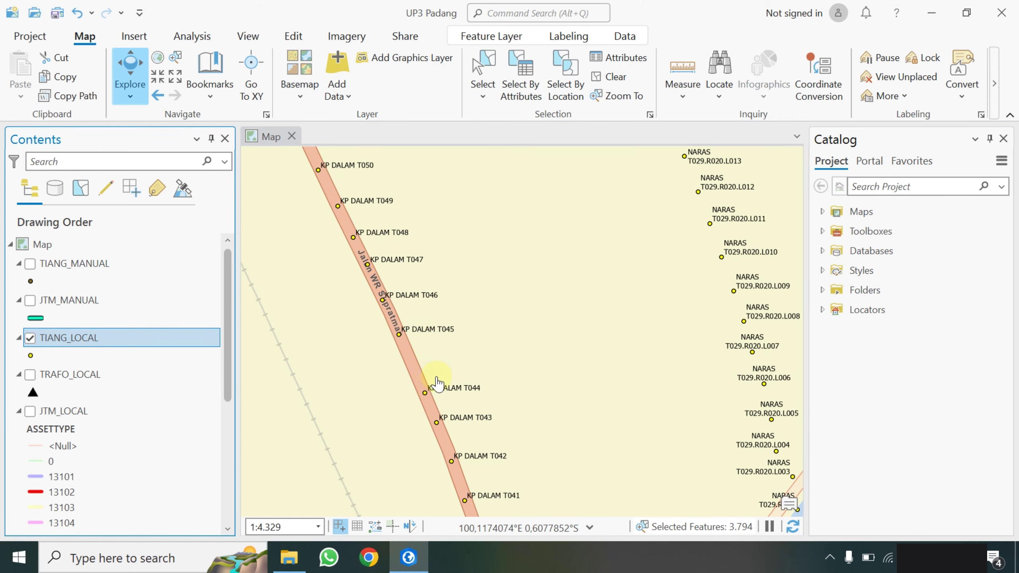
Examine the extent of the selected TIANG_LOCAL points across the Padang coast at overview and closer scales
scroll(441, 388, "down", 5)
scroll(445, 389, "down", 6)
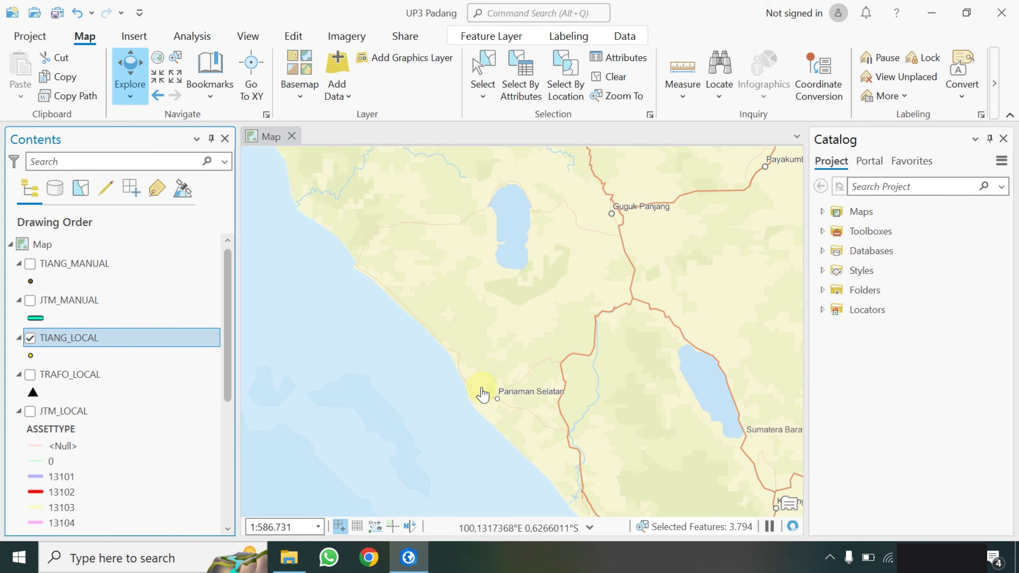
scroll(491, 395, "down", 3)
left_click_drag(491, 395, 423, 302)
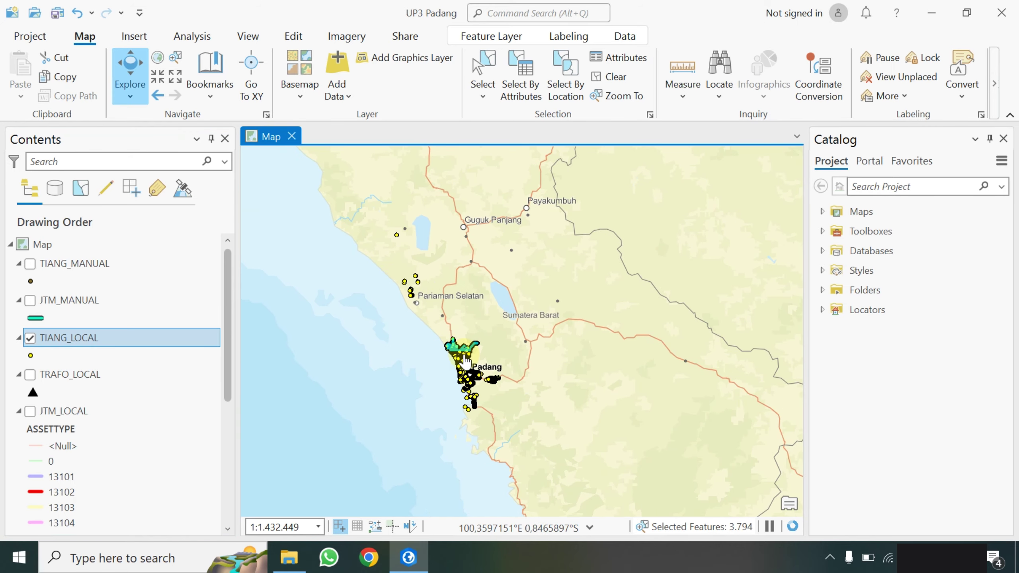
scroll(461, 357, "up", 6)
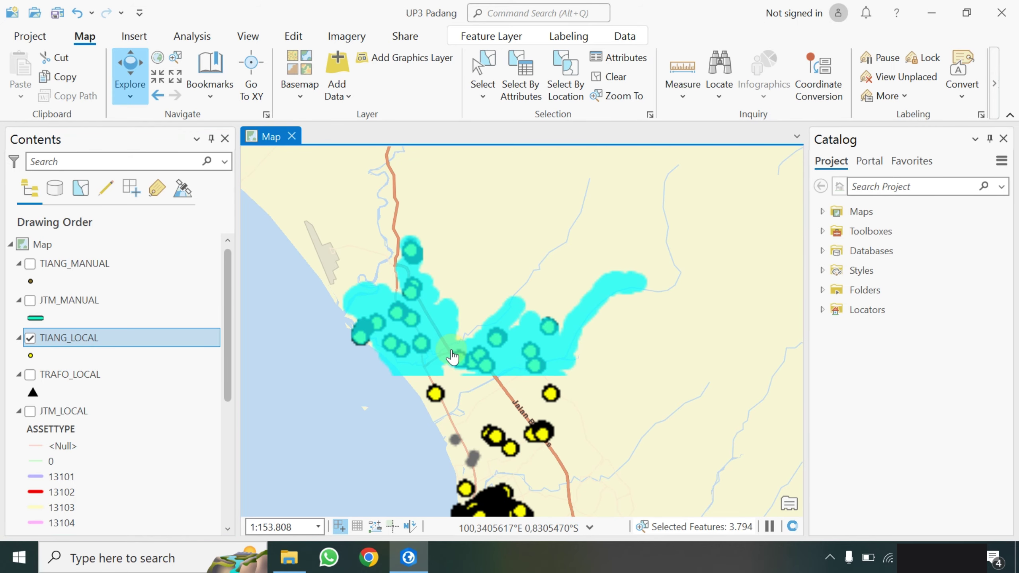
left_click_drag(460, 344, 478, 369)
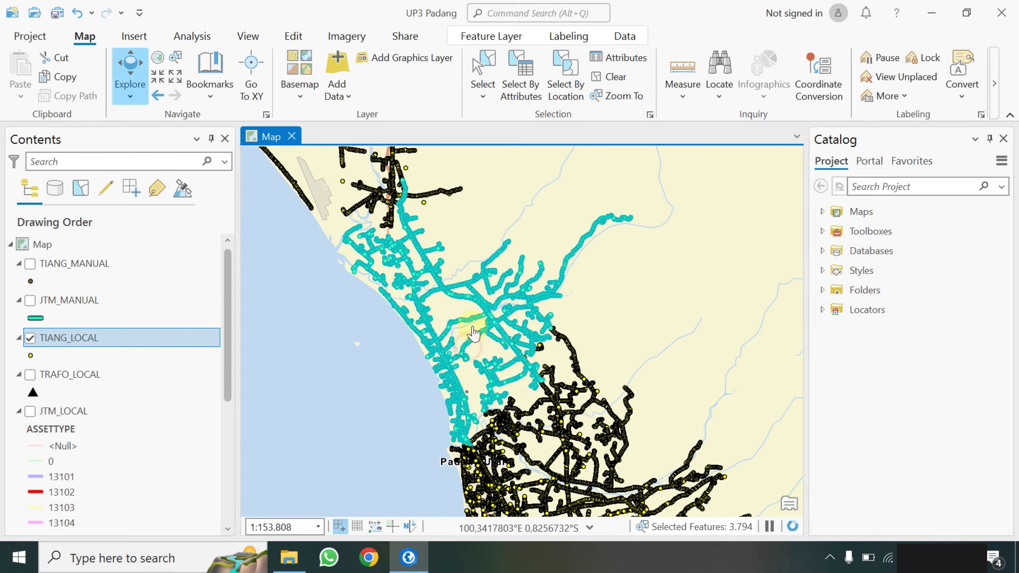
scroll(512, 404, "up", 3)
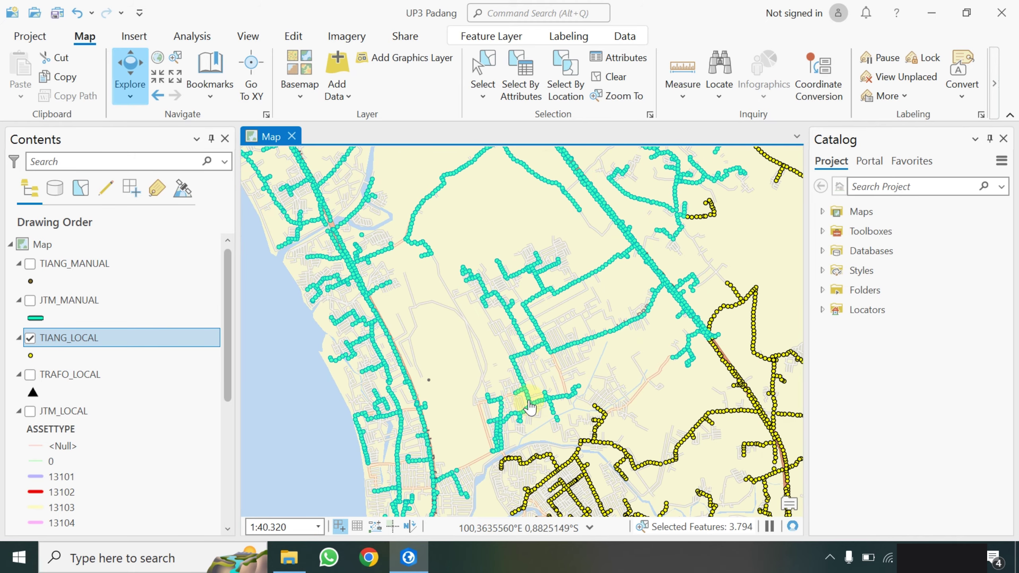
key("Up")
key("Left")
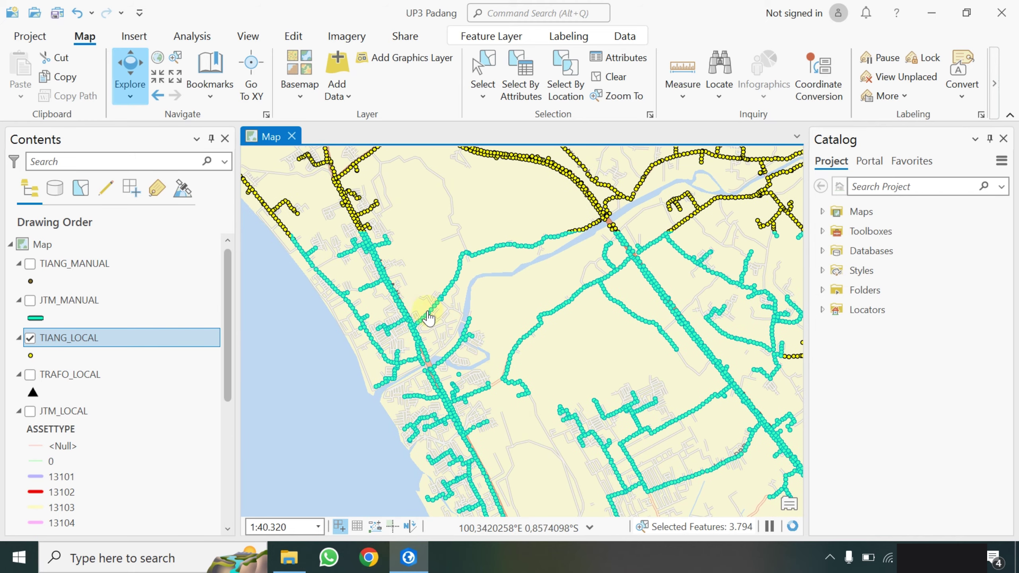
left_click_drag(396, 269, 476, 402)
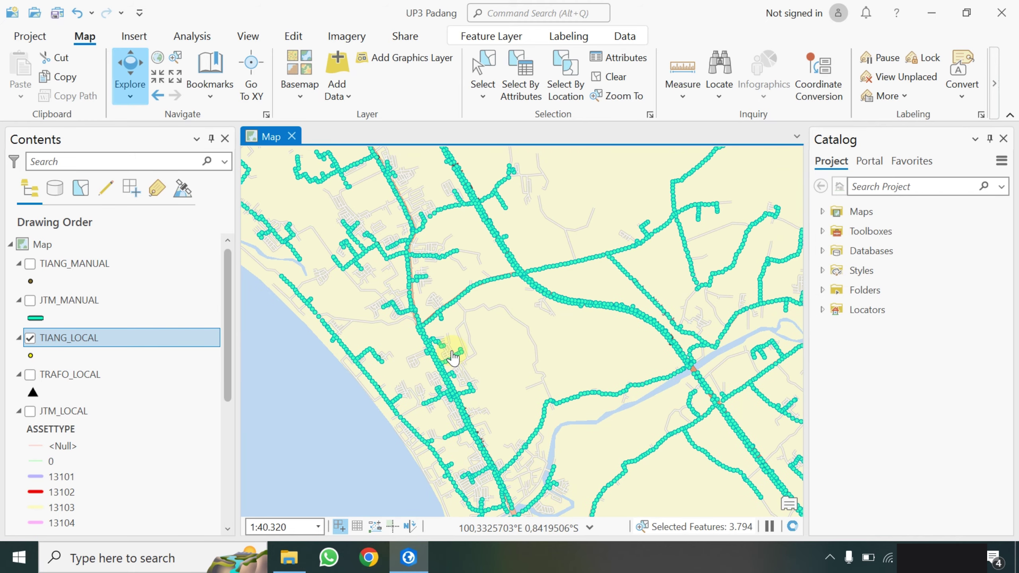
scroll(439, 301, "down", 2)
left_click_drag(423, 277, 420, 220)
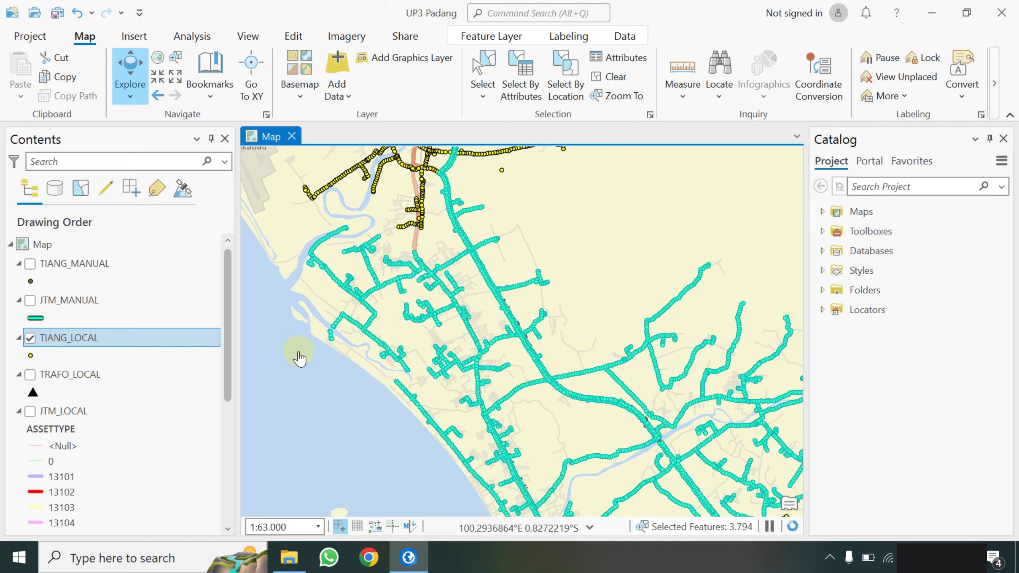
Find the Layer To KML geoprocessing tool with the search term "kml" and set TIANG_LOCAL as its input layer
left_click(248, 37)
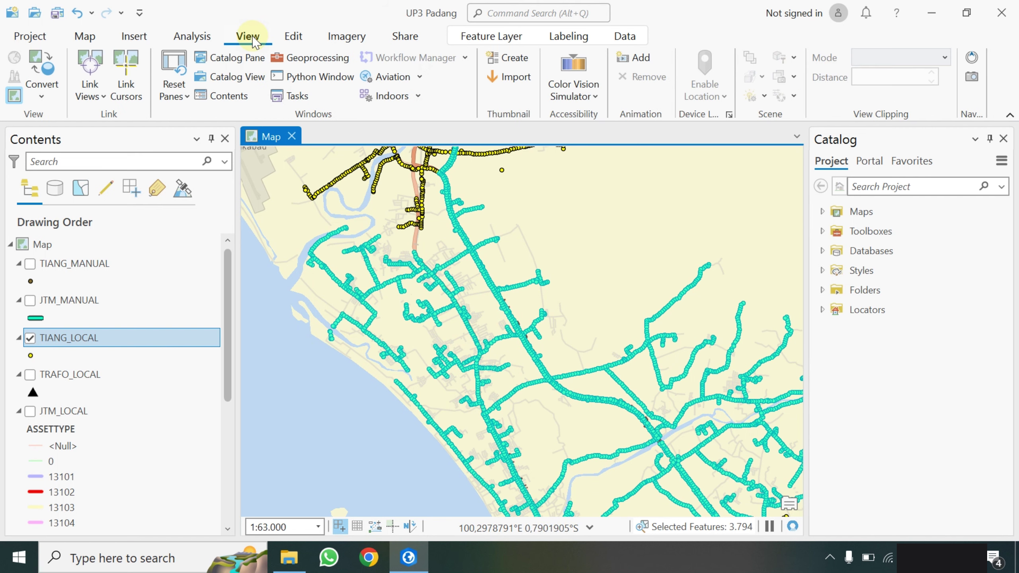
left_click(304, 62)
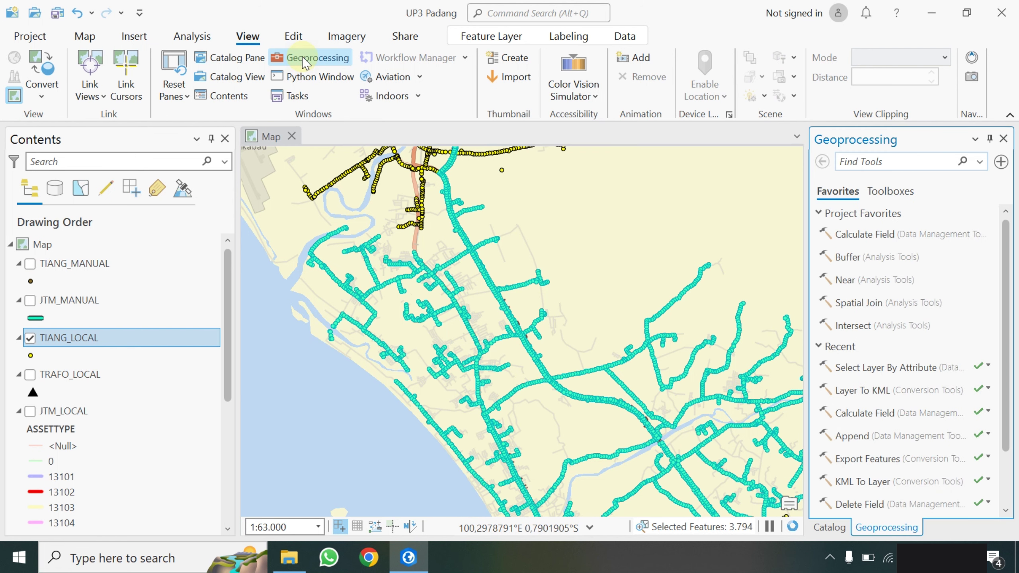
left_click(891, 162)
type("kml")
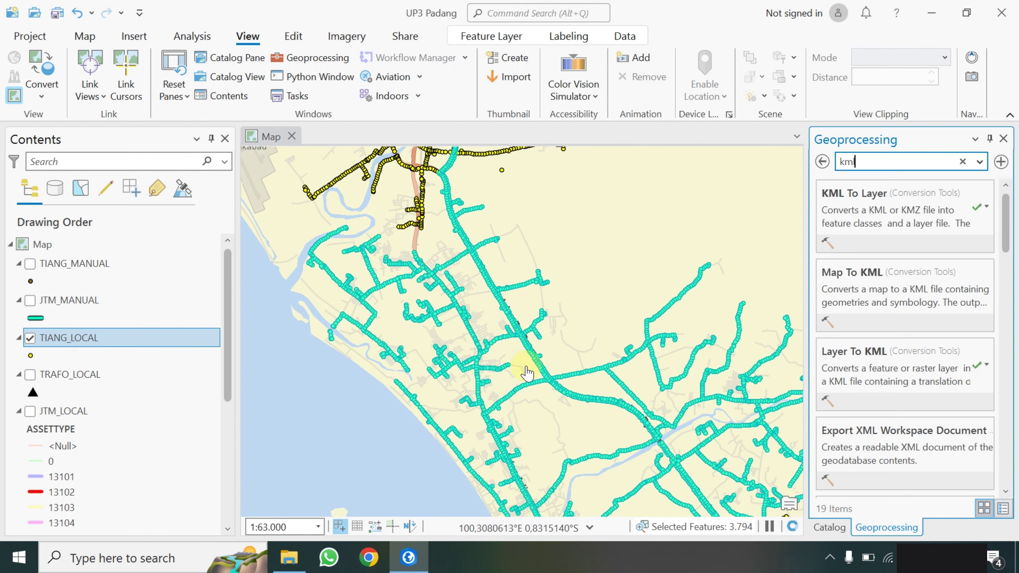
left_click(861, 376)
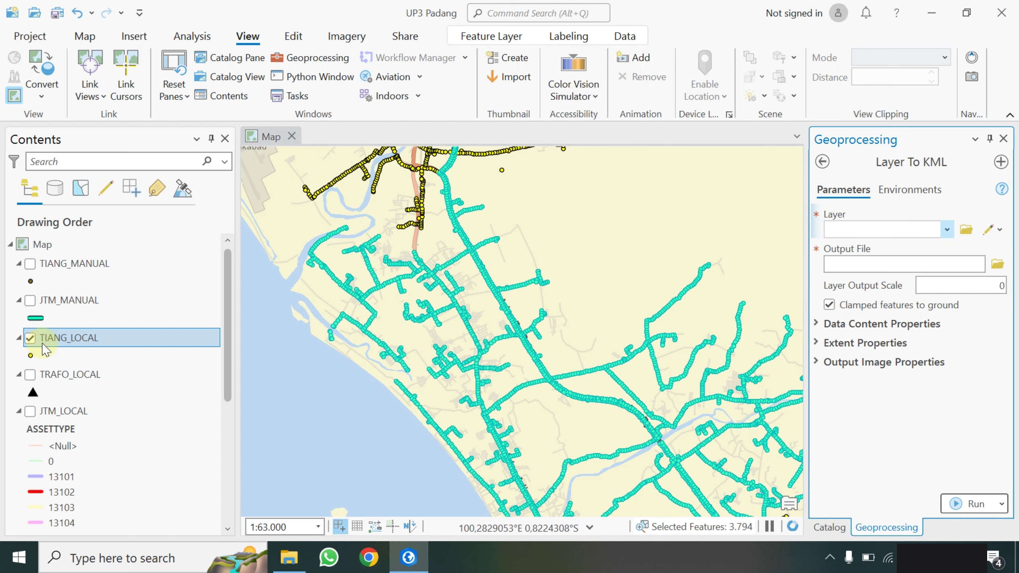
left_click_drag(59, 343, 850, 234)
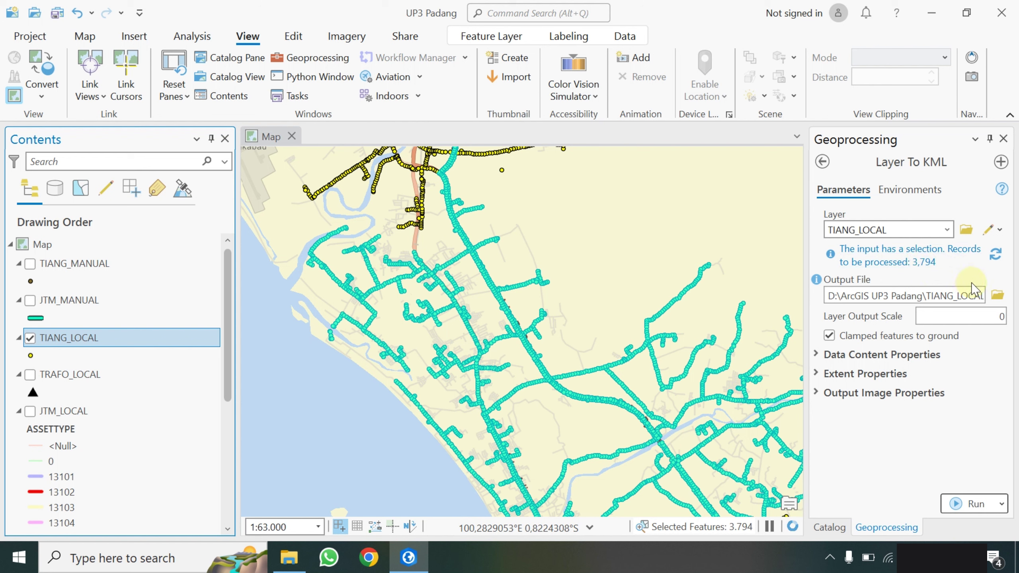
Set the KML output file to Data_Tiang_TM in the Migrasi Data folder on the Desktop
left_click(998, 296)
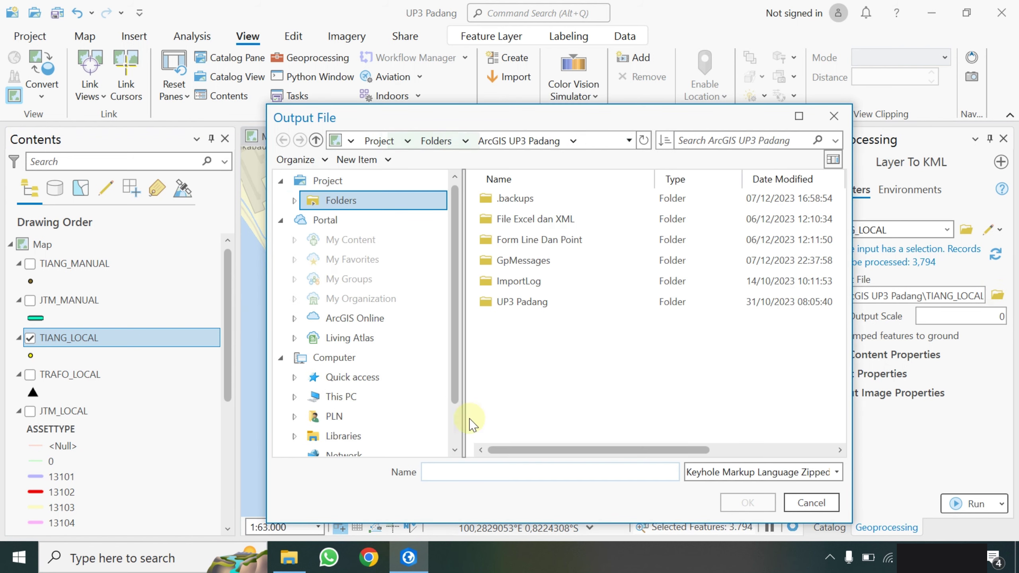
left_click(345, 396)
left_click(513, 220)
double_click(513, 220)
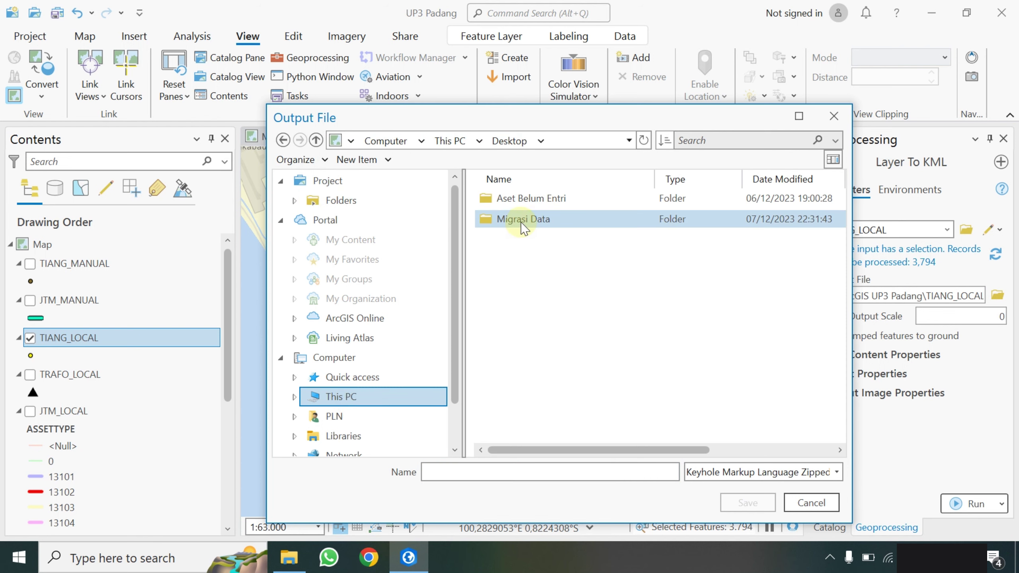
double_click(523, 220)
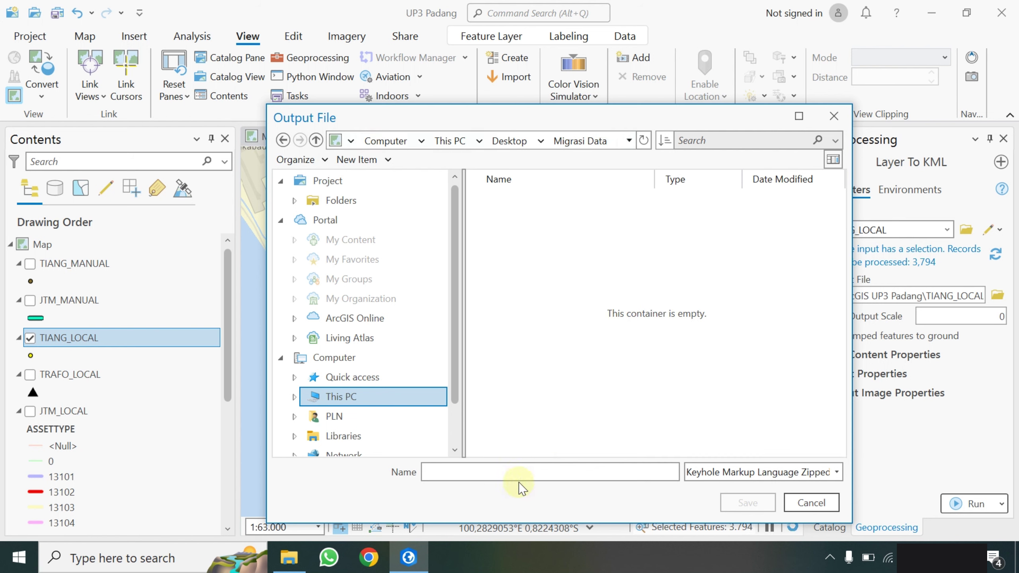
left_click(515, 469)
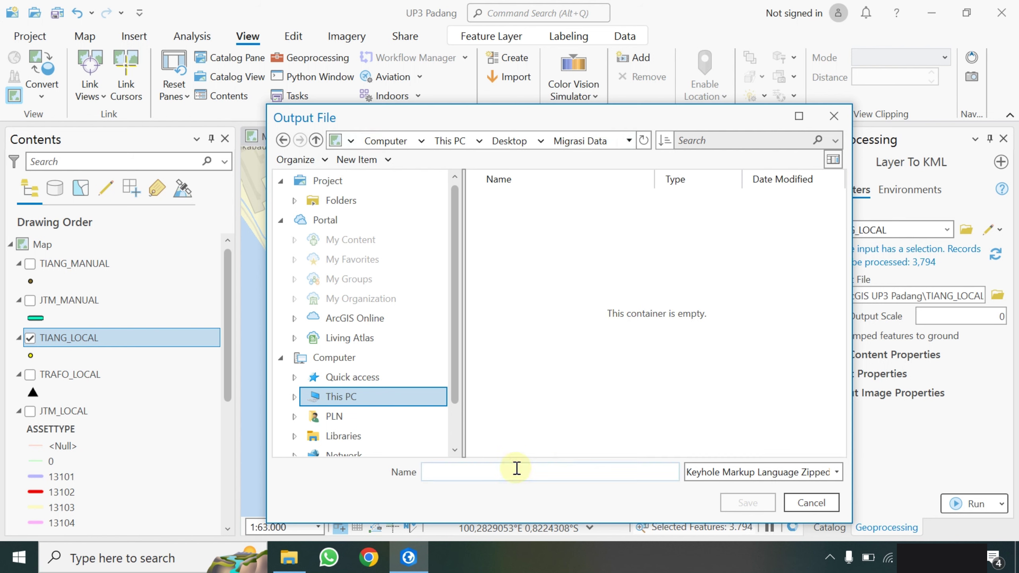
type("D")
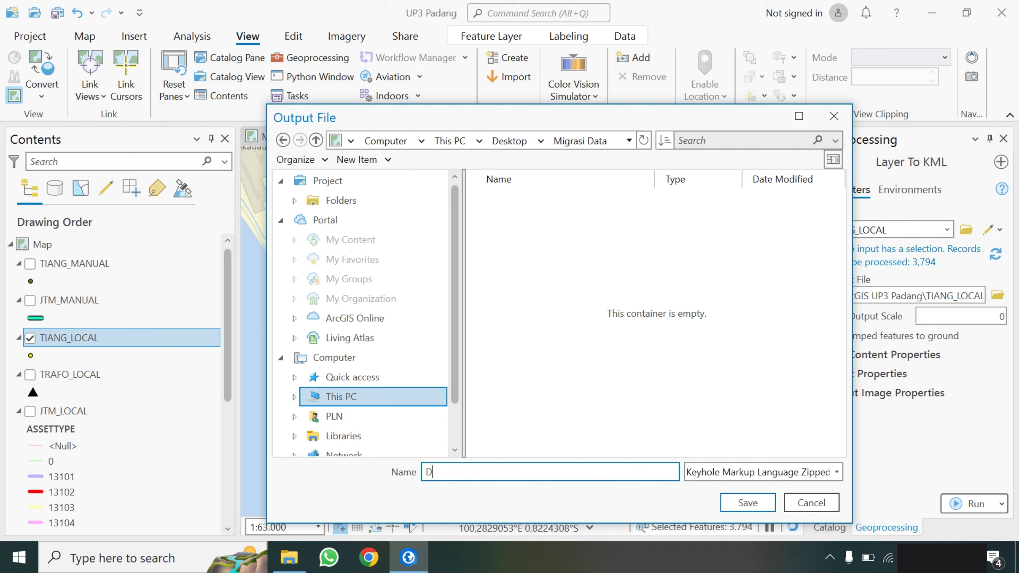
type("taata_Tiang_TM")
left_click(745, 505)
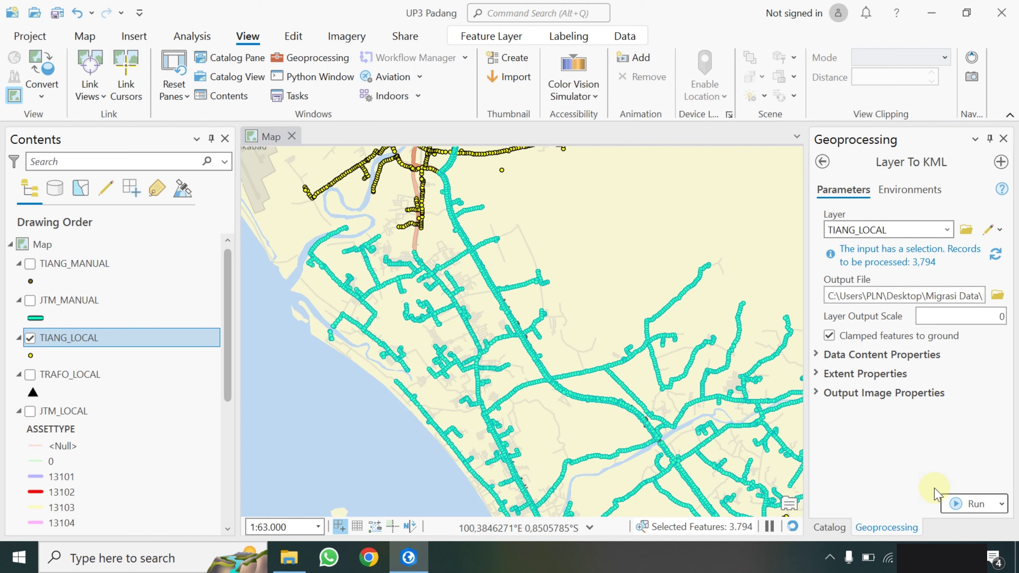
Run Layer To KML to export the selected TIANG_LOCAL points
left_click(965, 504)
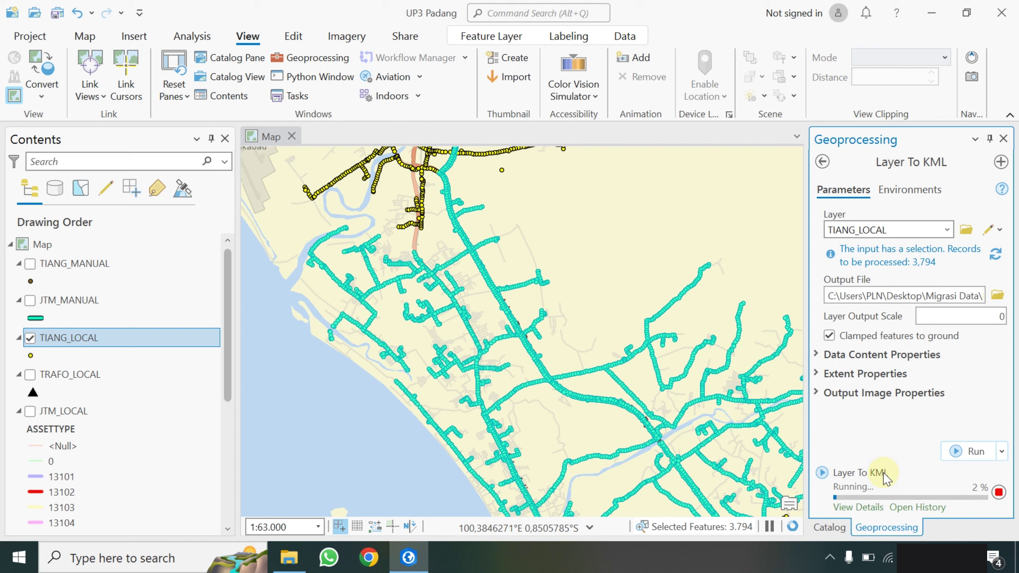
mouse_move(879, 473)
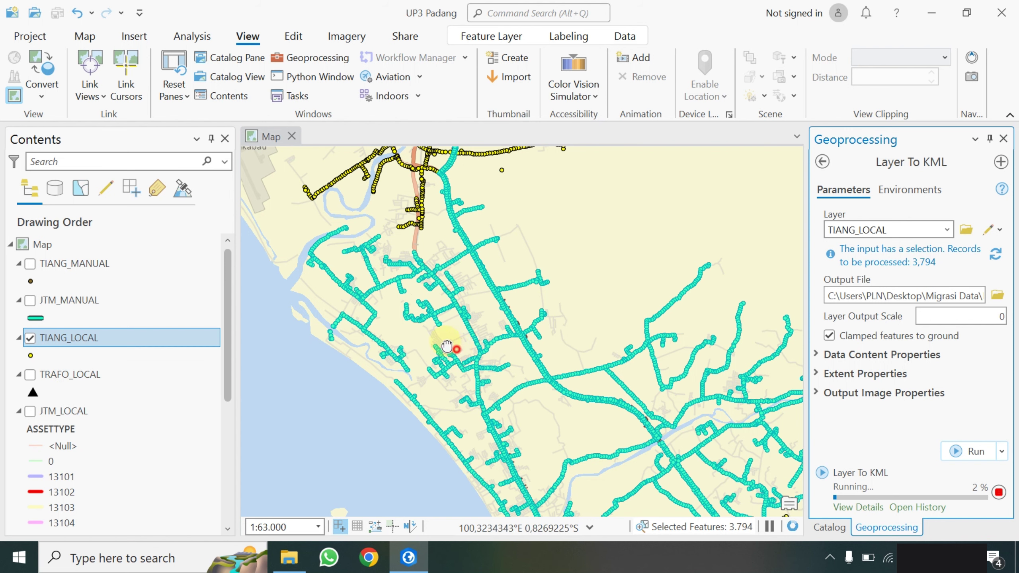
left_click_drag(455, 341, 386, 266)
left_click_drag(511, 437, 451, 350)
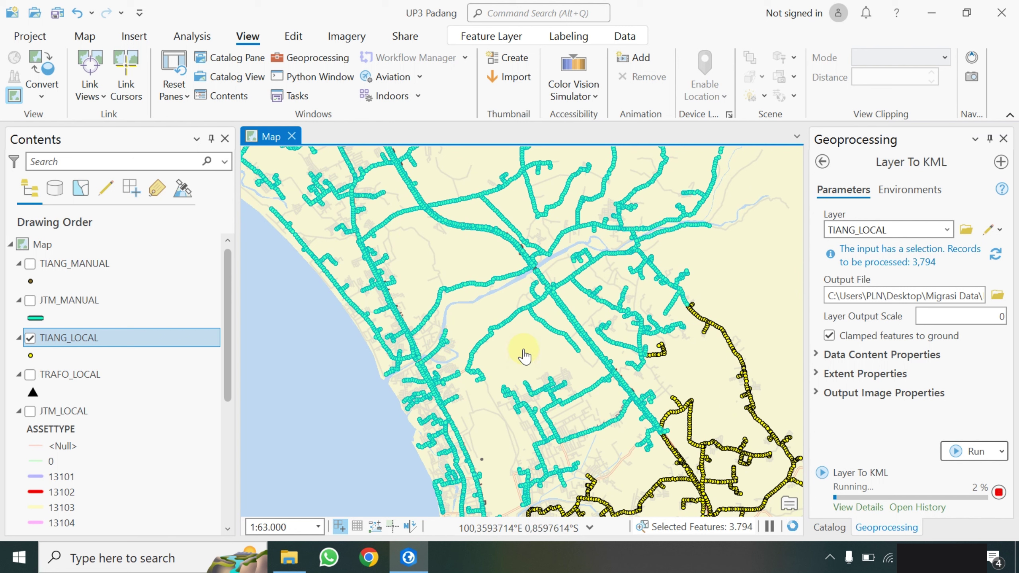
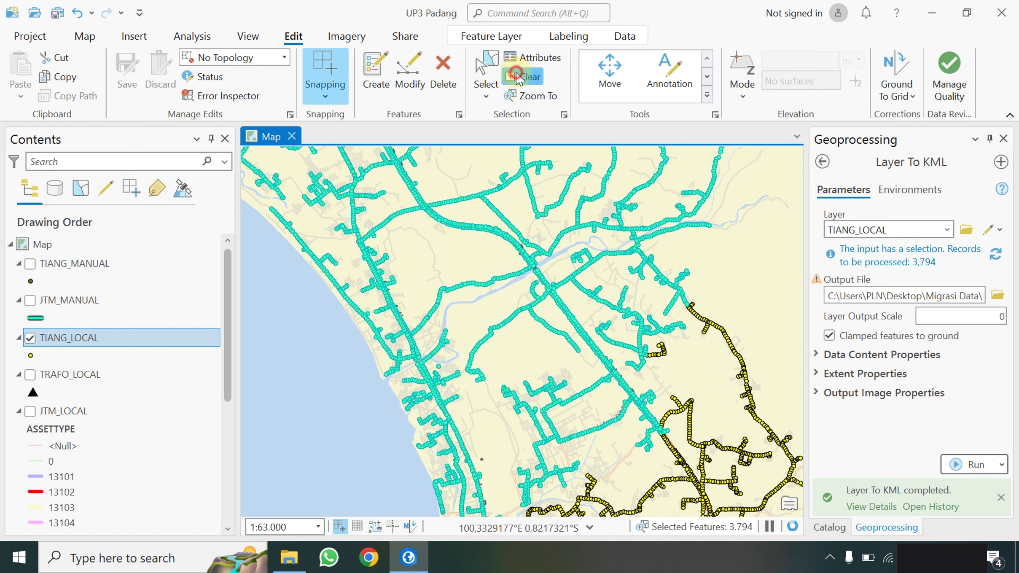
Clear the feature selection and change layer visibility, hiding TIANG_LOCAL and GI and showing TRAFO_LOCAL
left_click(522, 77)
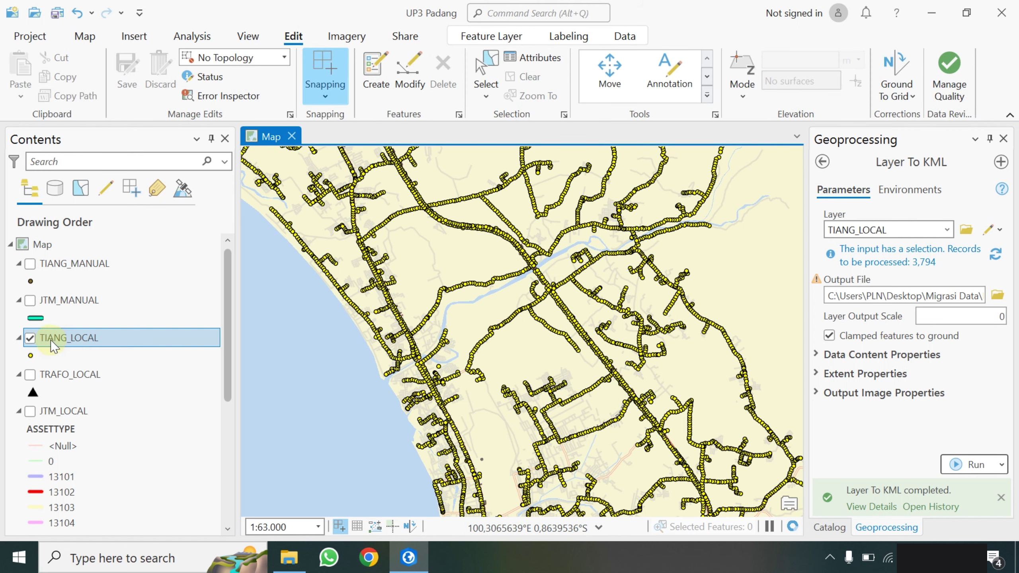
left_click(31, 337)
left_click(30, 375)
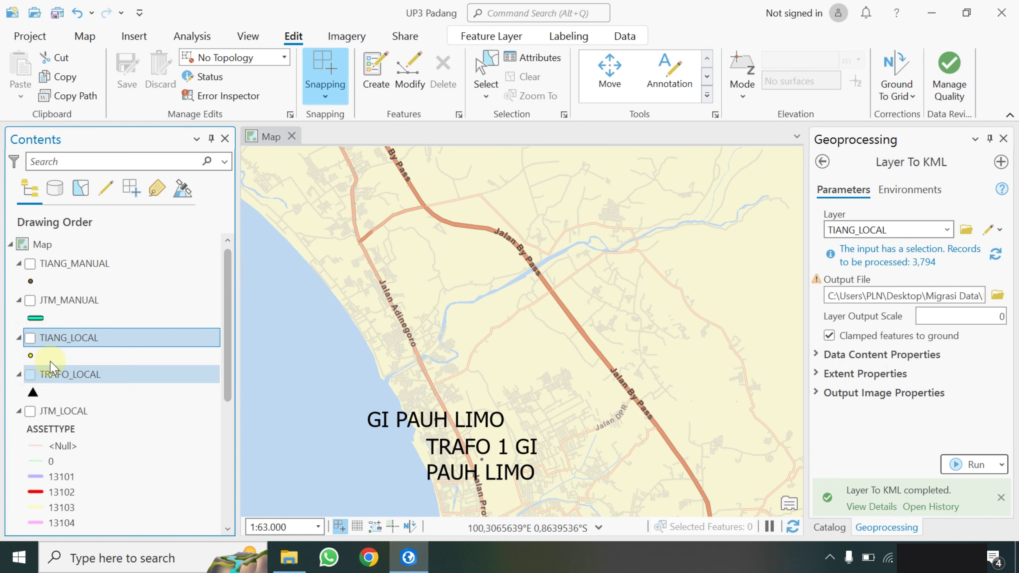
left_click_drag(230, 341, 213, 467)
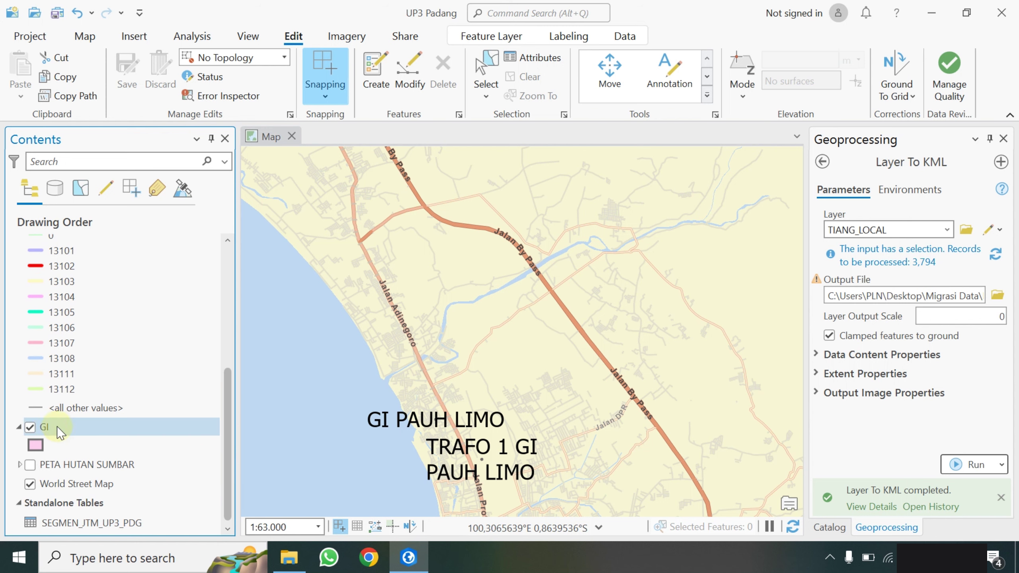
left_click(31, 427)
left_click_drag(227, 380, 235, 249)
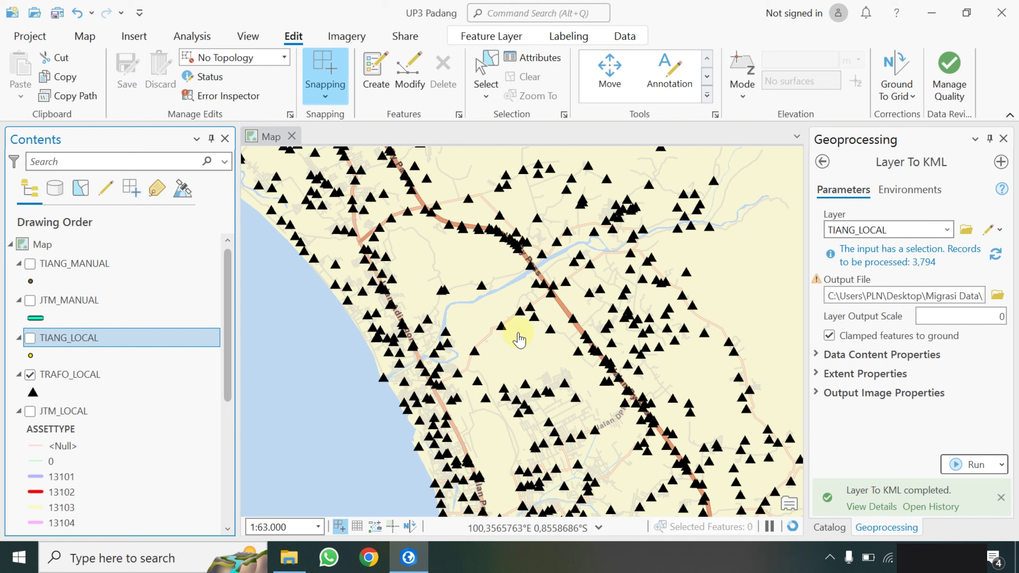
Switch the labels of the TRAFO_LOCAL layer off and back on, and check them up close on the map
right_click(65, 376)
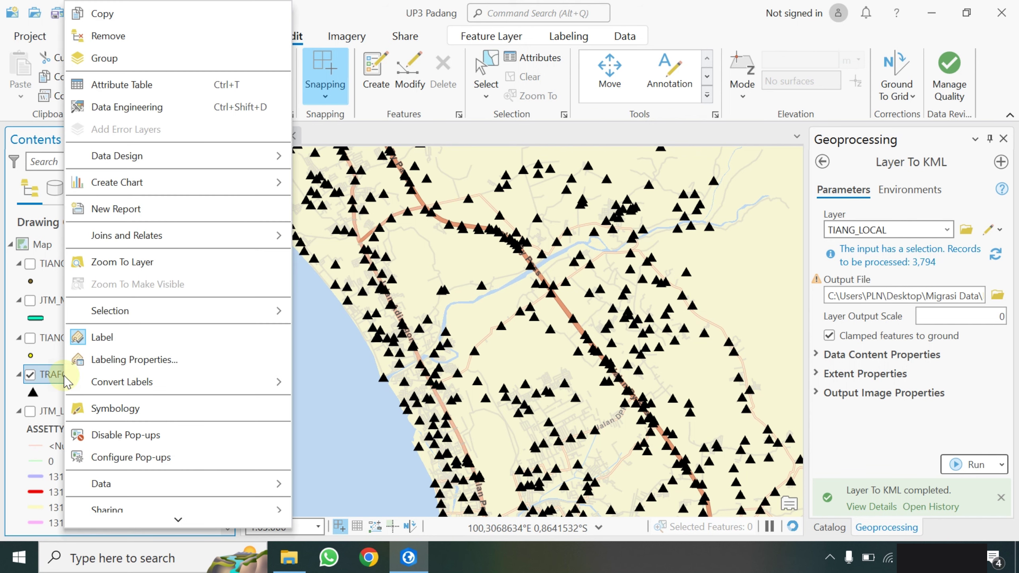
left_click(116, 341)
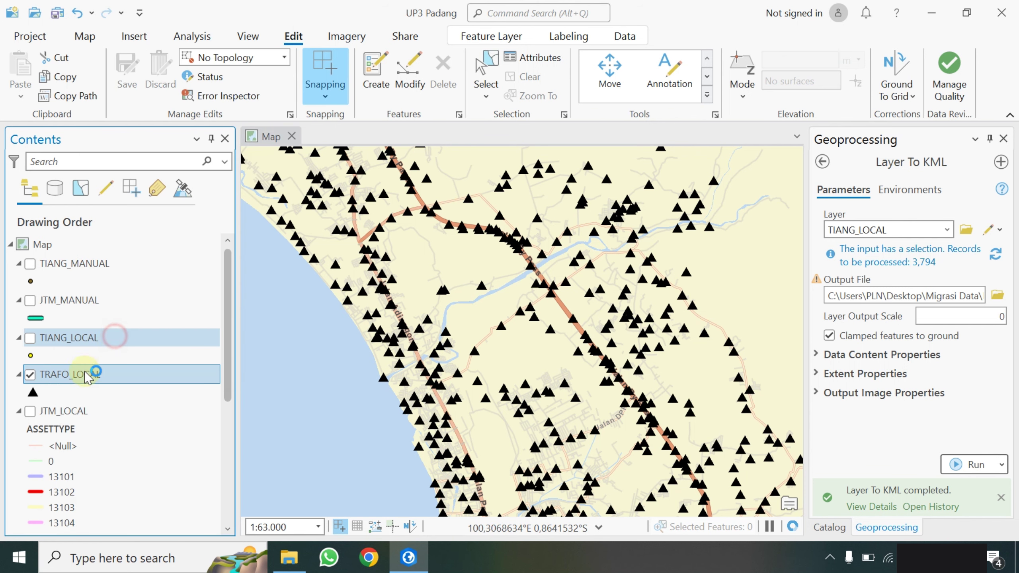
right_click(79, 374)
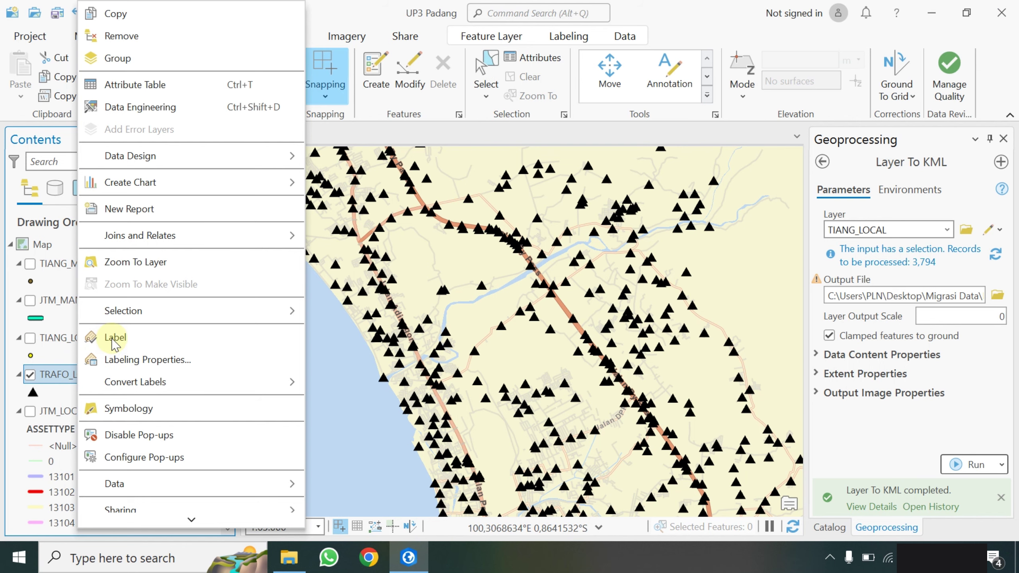
left_click(115, 339)
scroll(471, 353, "up", 6)
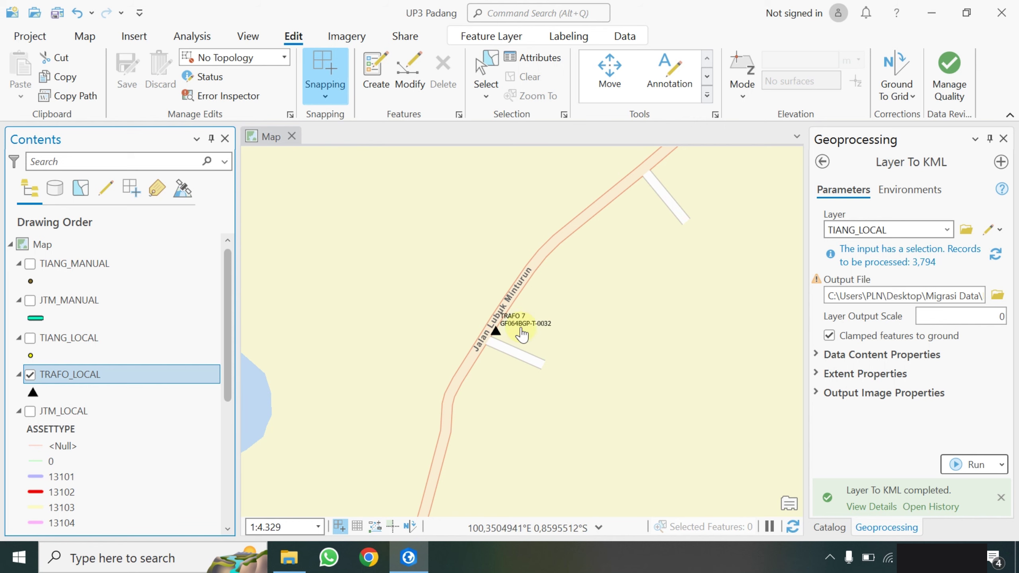
scroll(521, 332, "up", 3)
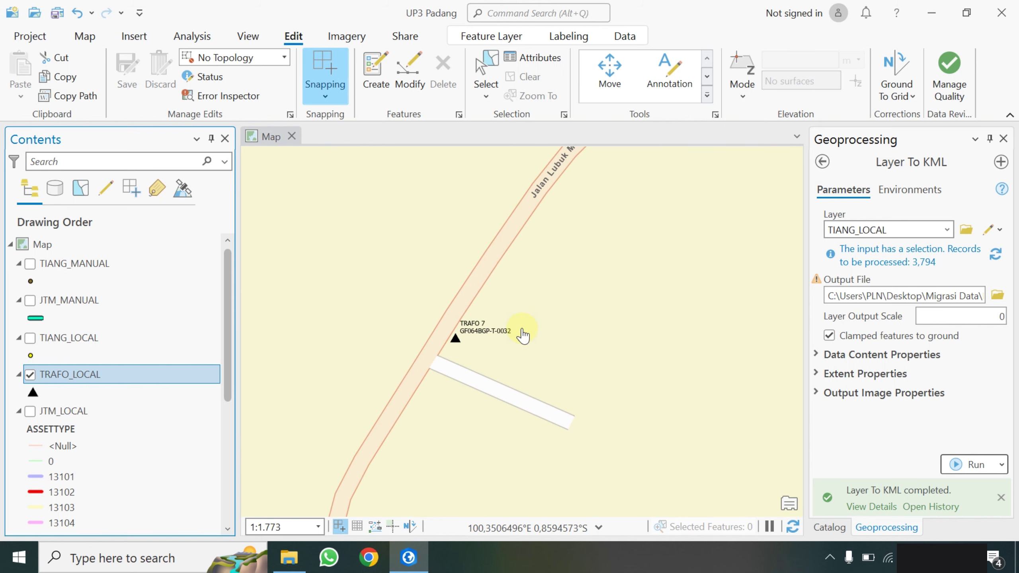
Review the label expression in the TRAFO_LOCAL labeling properties and close them without changes
right_click(78, 377)
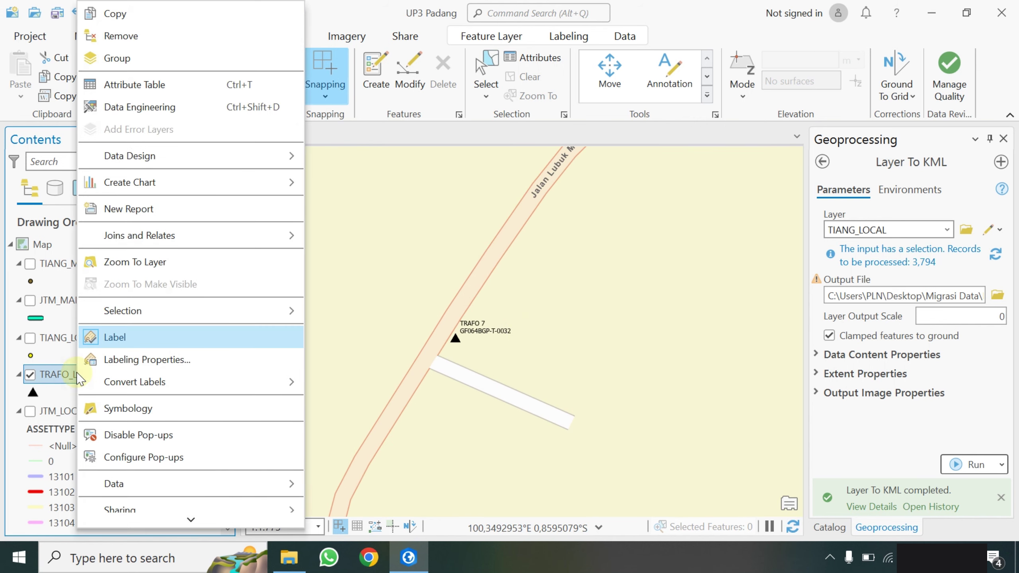
left_click(125, 360)
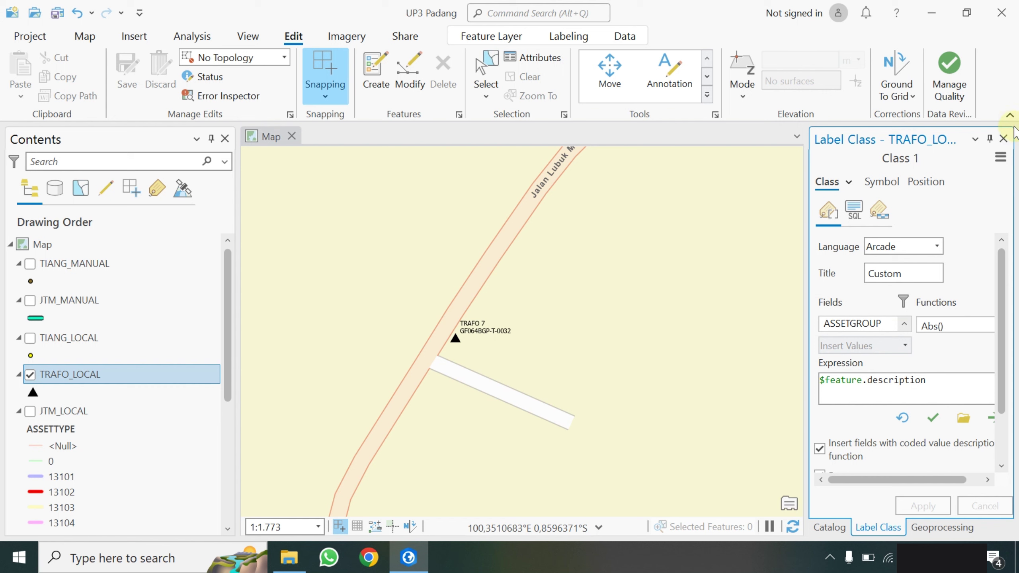
left_click(1003, 138)
scroll(542, 361, "down", 6)
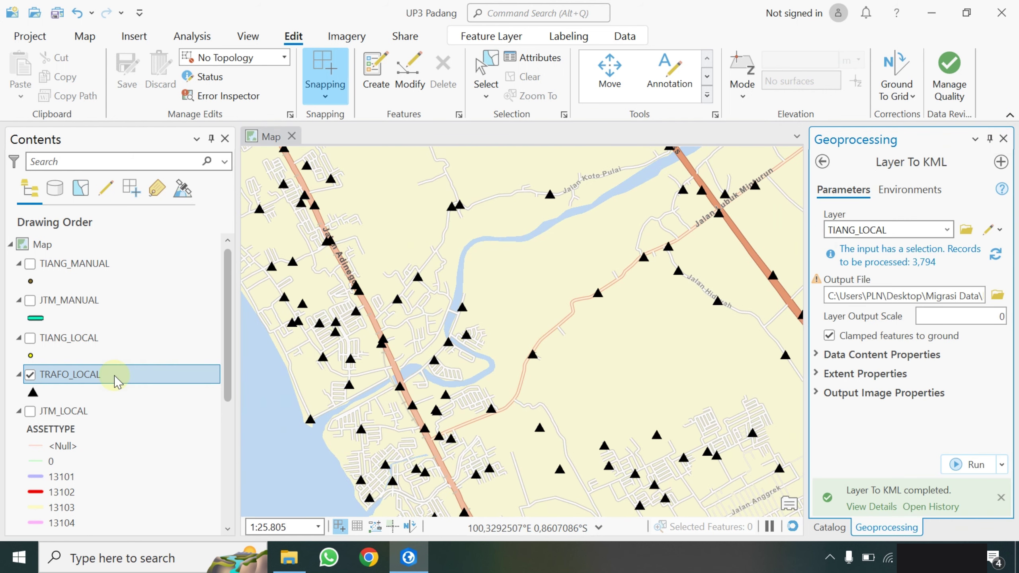
Start a new Select By Attributes selection with TRAFO_LOCAL as the input rows
left_click(85, 39)
left_click(395, 94)
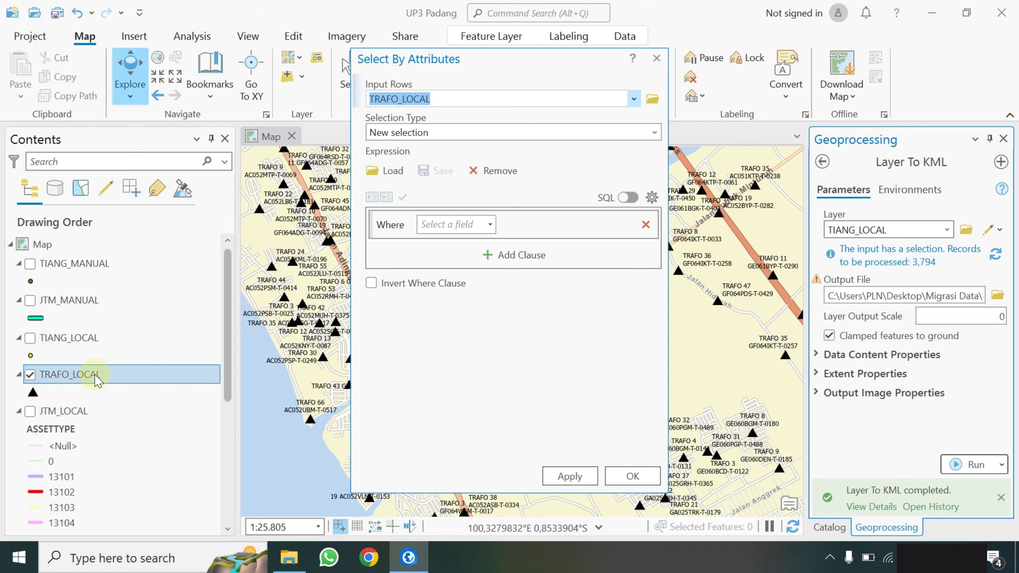
left_click_drag(80, 378, 439, 105)
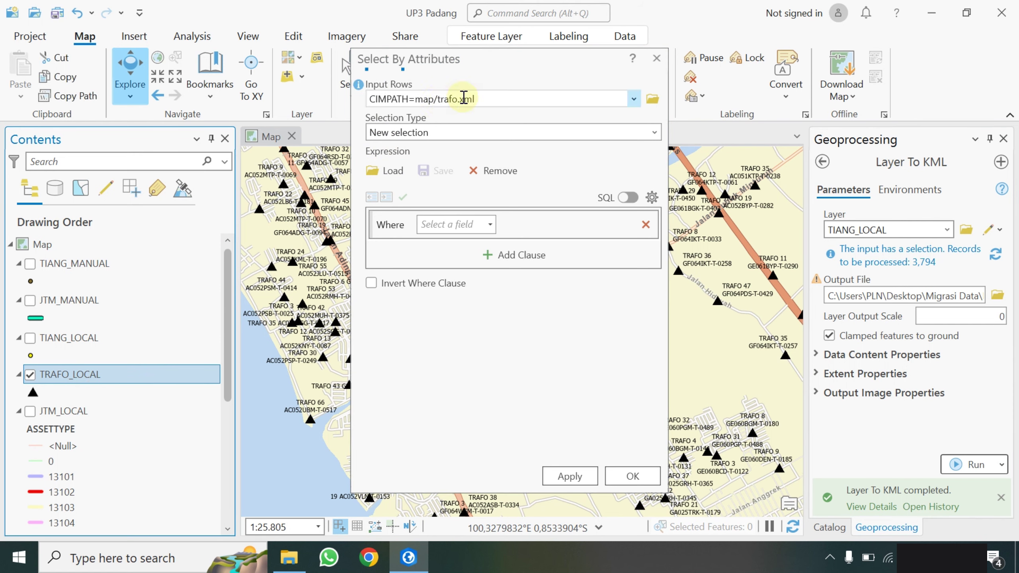
left_click(633, 101)
left_click(633, 101)
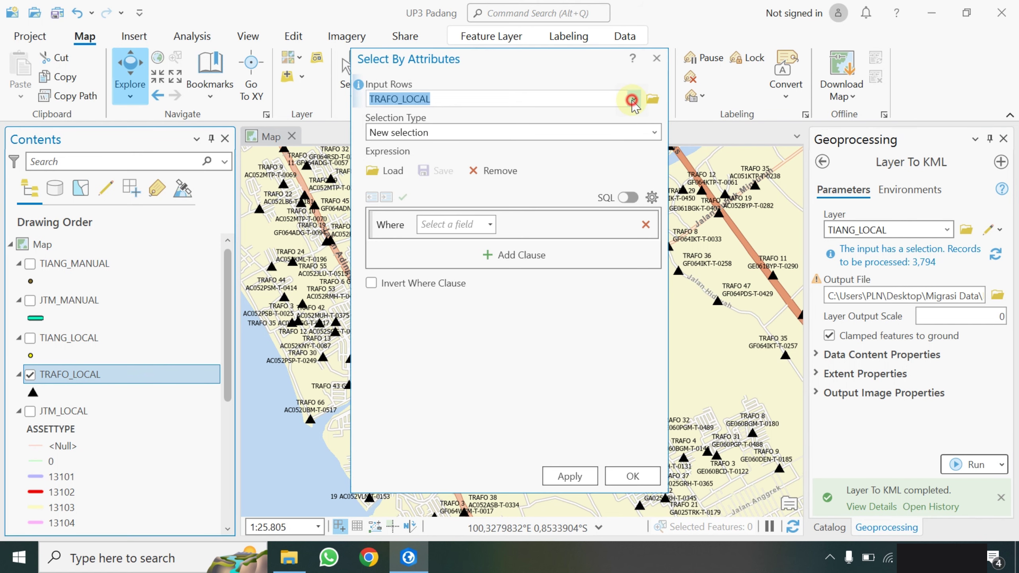
Select the TRAFO_LOCAL features where ASSETTYPE is equal to 13102 and check the selection on the map
left_click(486, 226)
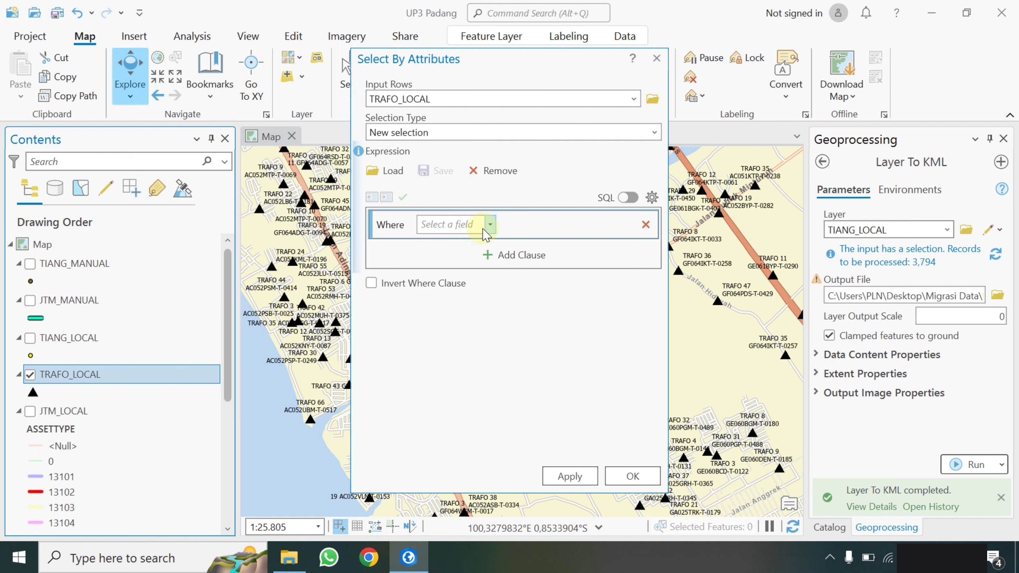
left_click(490, 228)
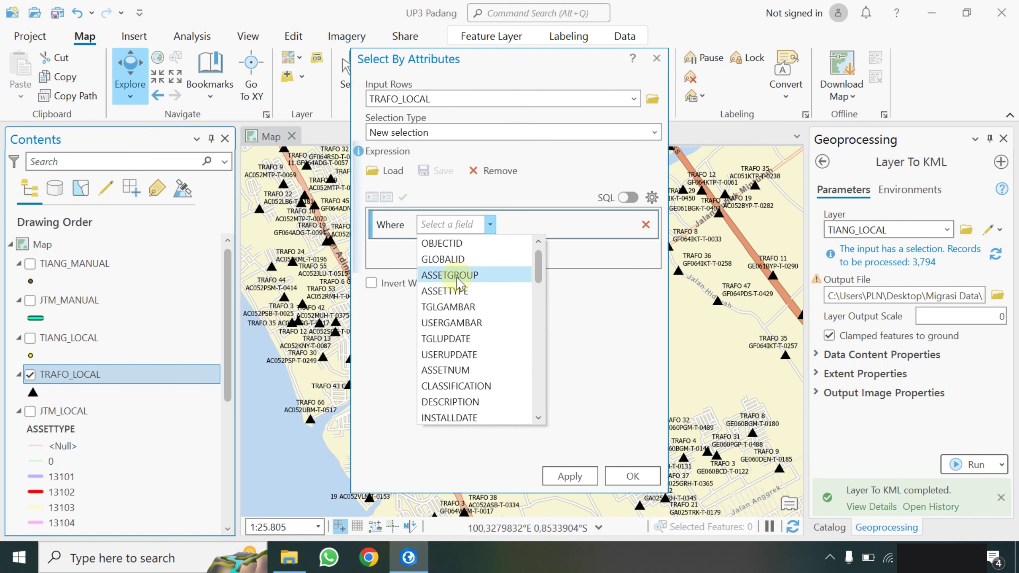
left_click(457, 292)
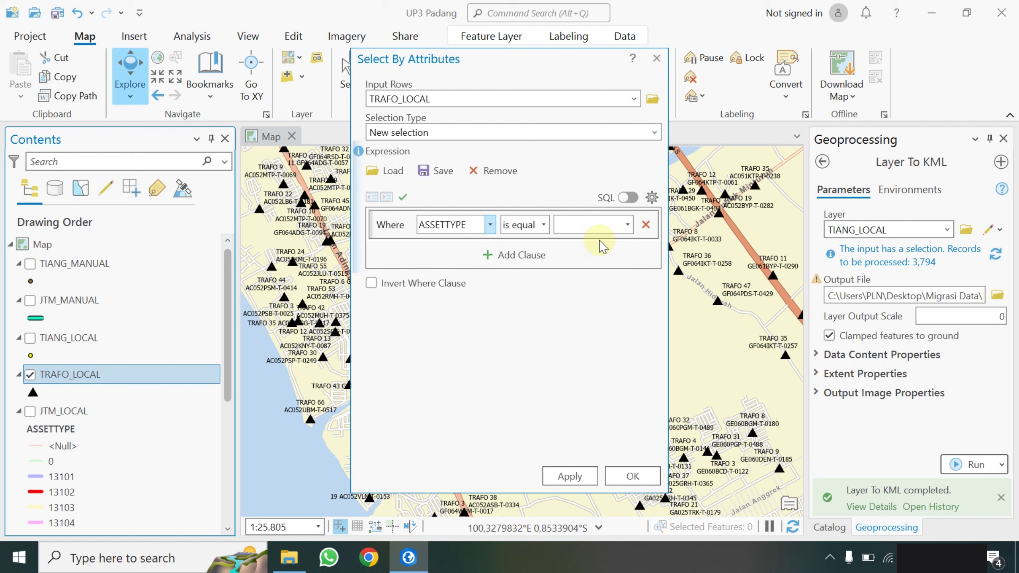
left_click(627, 225)
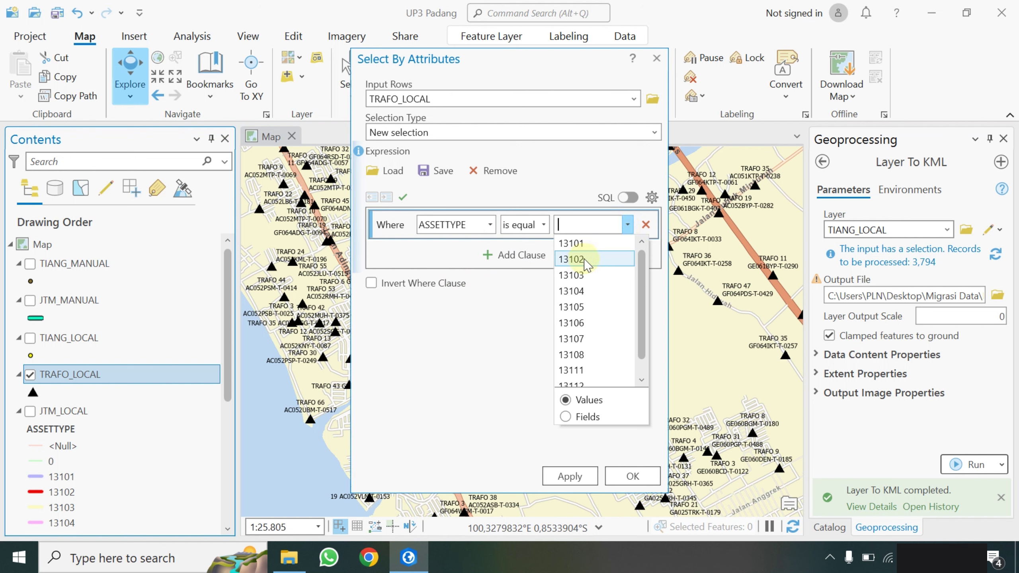
left_click(579, 265)
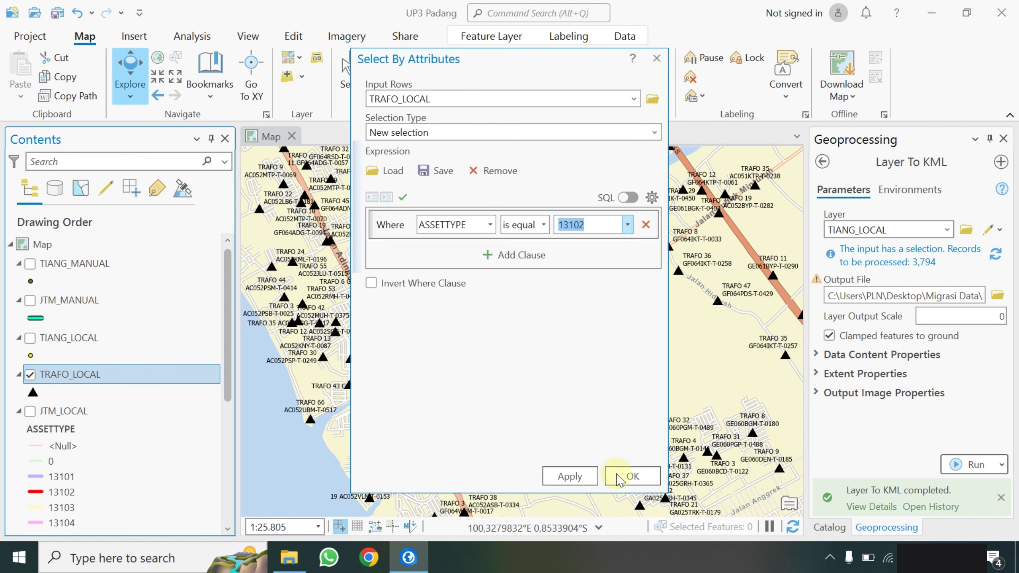
left_click(577, 477)
left_click(632, 476)
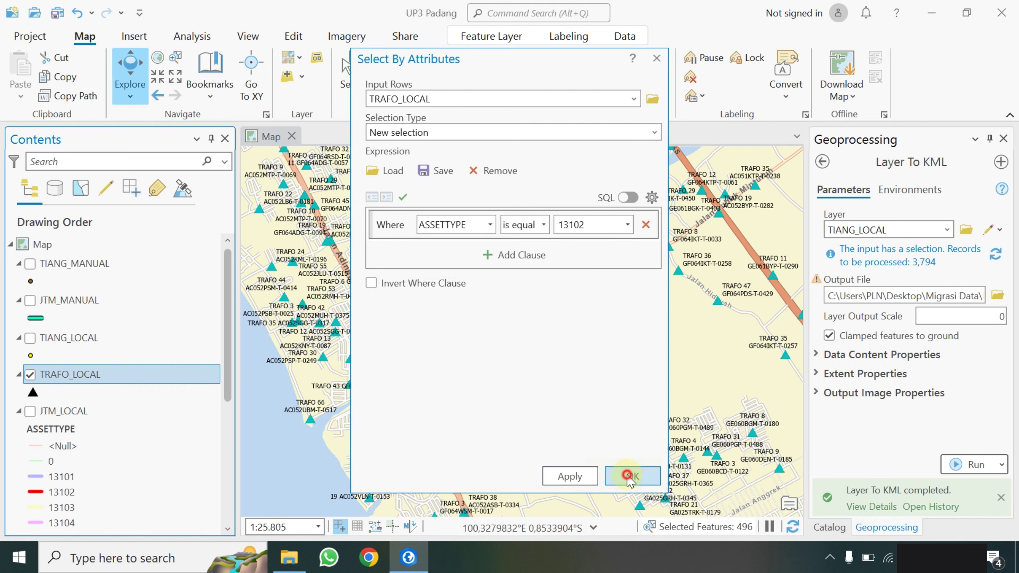
scroll(591, 353, "down", 5)
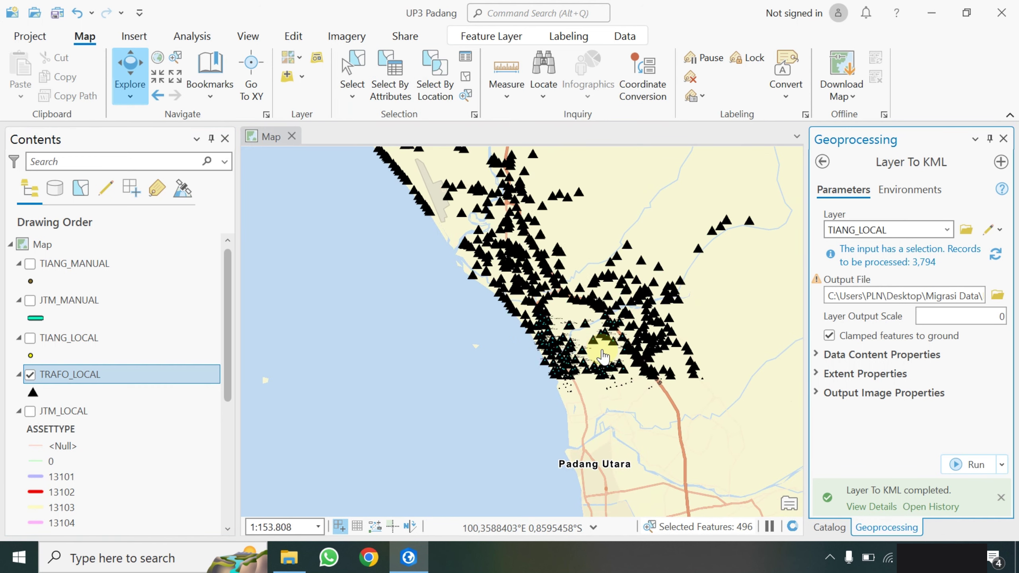
left_click_drag(599, 346, 568, 390)
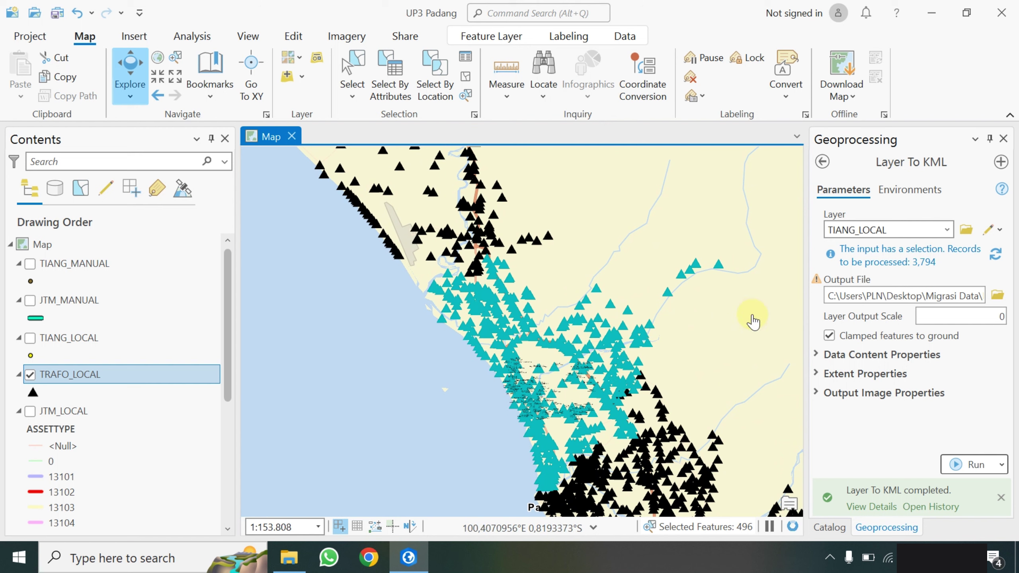
Open a fresh Layer To KML tool for exporting the selected TRAFO_LOCAL features
left_click(822, 161)
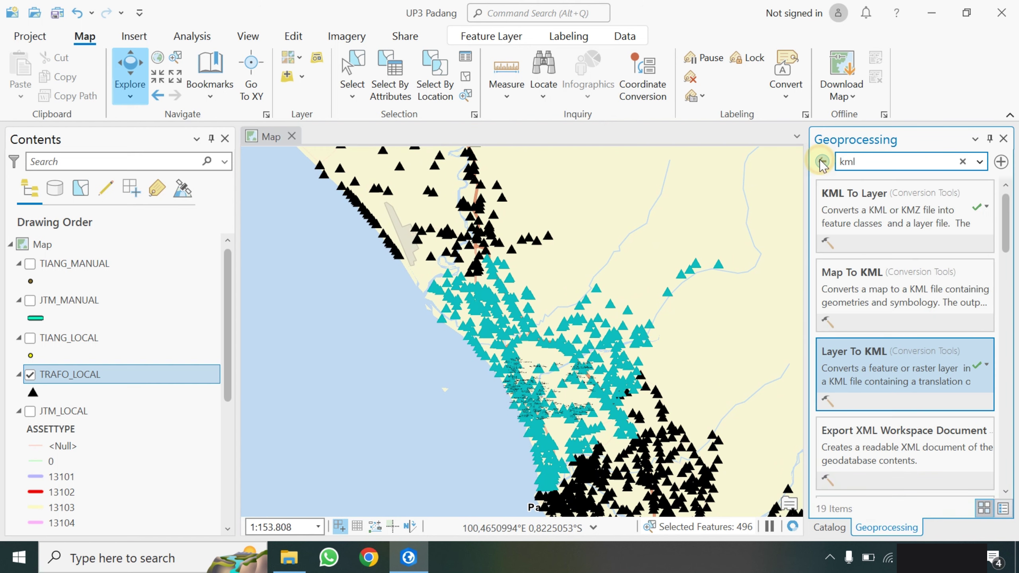
left_click(859, 366)
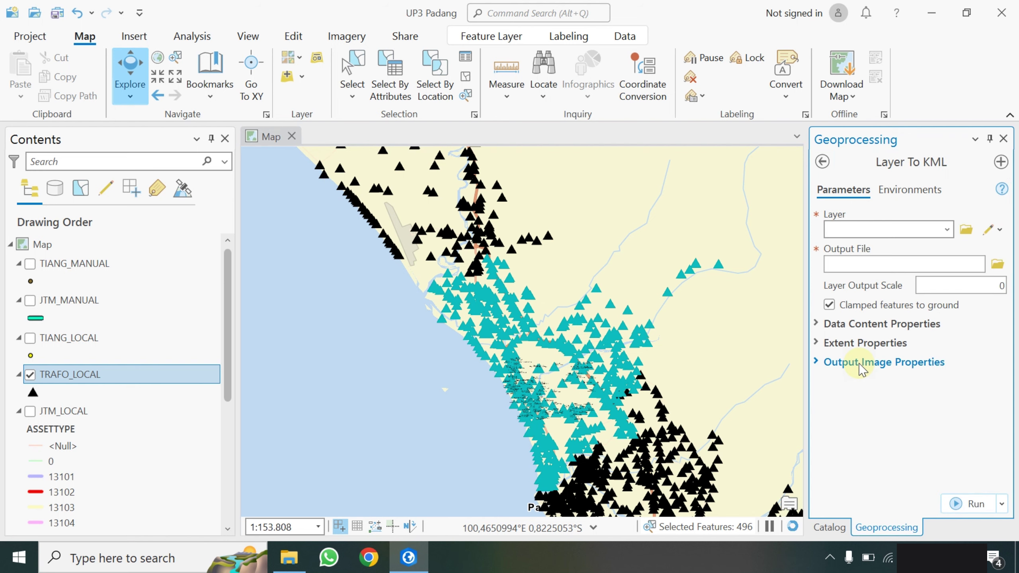
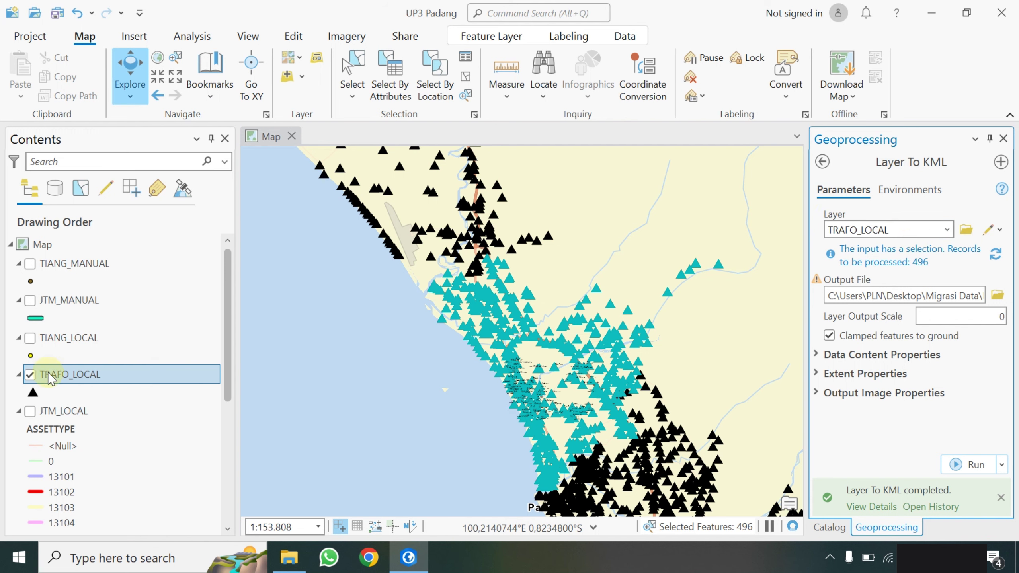
Hide the TRAFO_LOCAL layer and show the JTM_LOCAL lines on the map
left_click(31, 376)
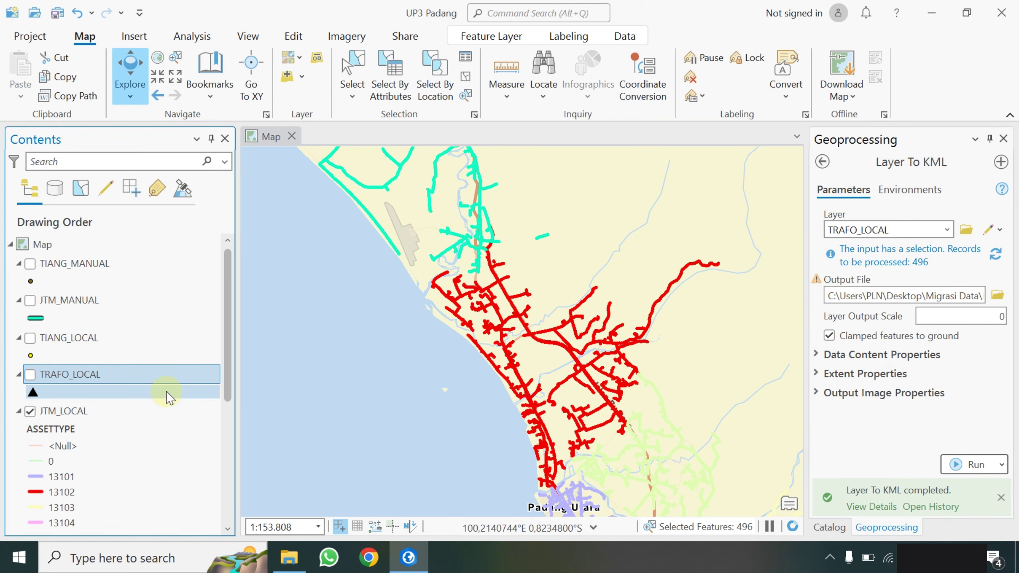
scroll(432, 362, "down", 3)
left_click_drag(432, 388, 395, 341)
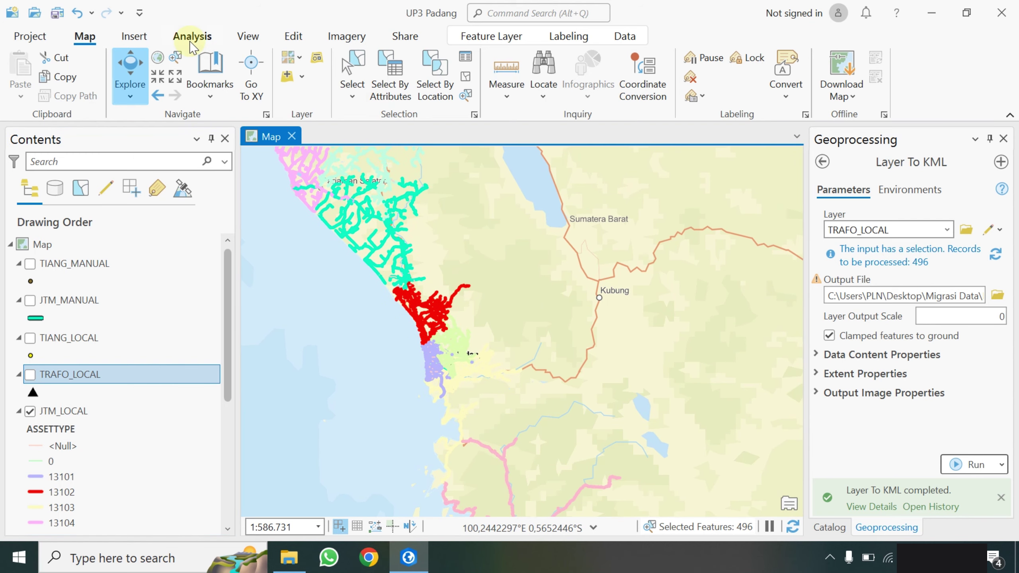
Change the map's basemap to Imagery Hybrid
left_click(249, 38)
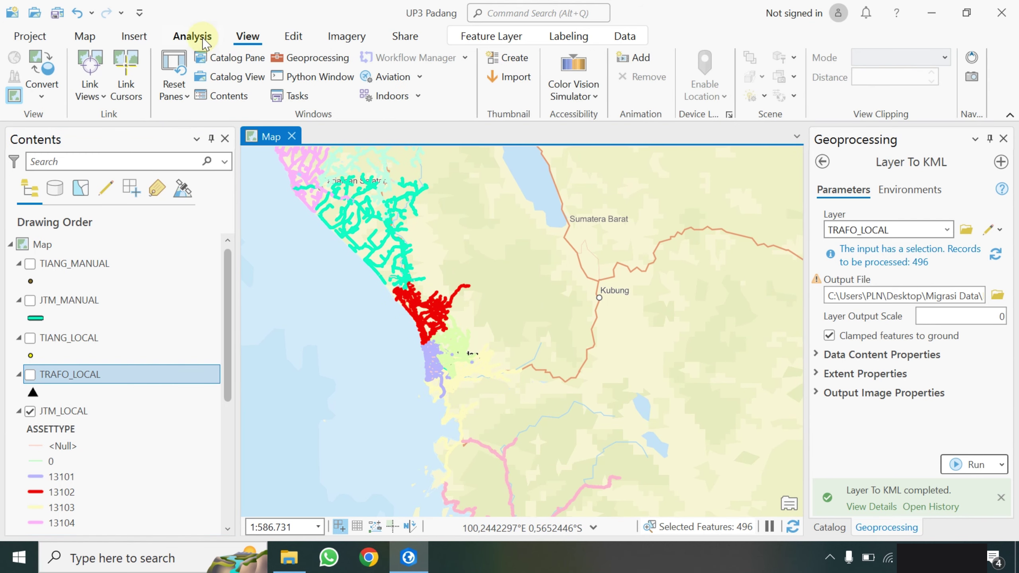
left_click(100, 37)
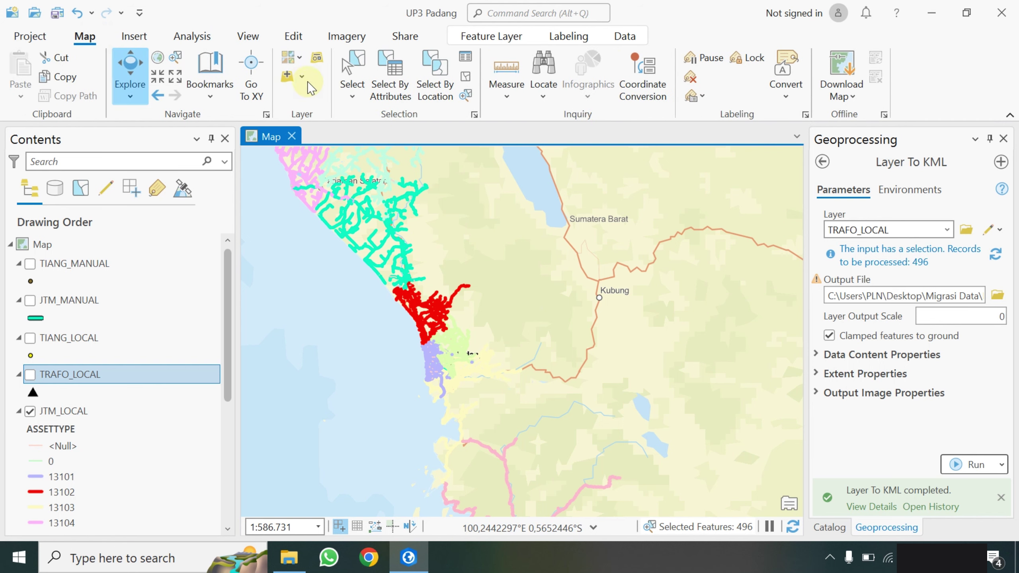
left_click(297, 67)
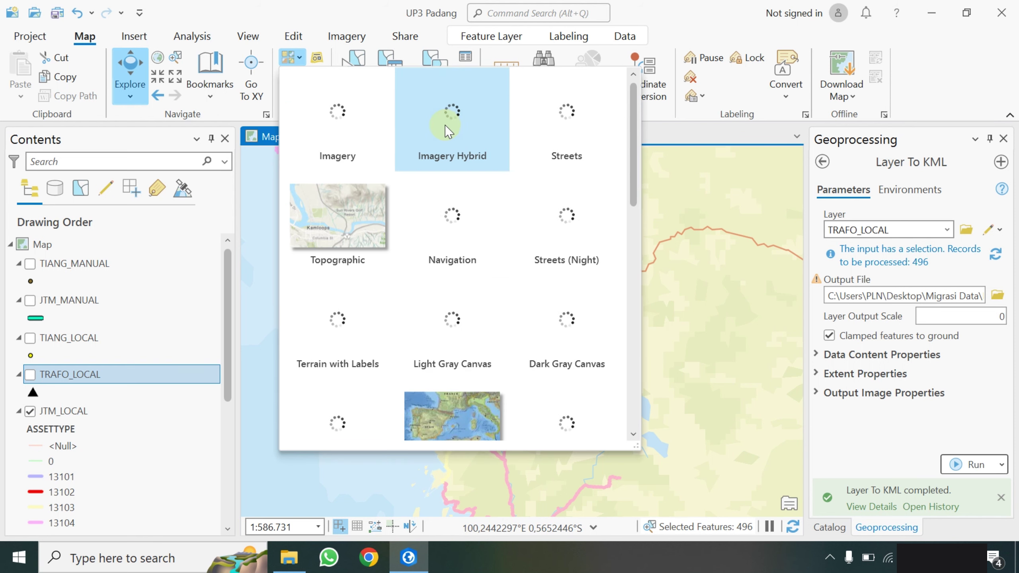
left_click(444, 125)
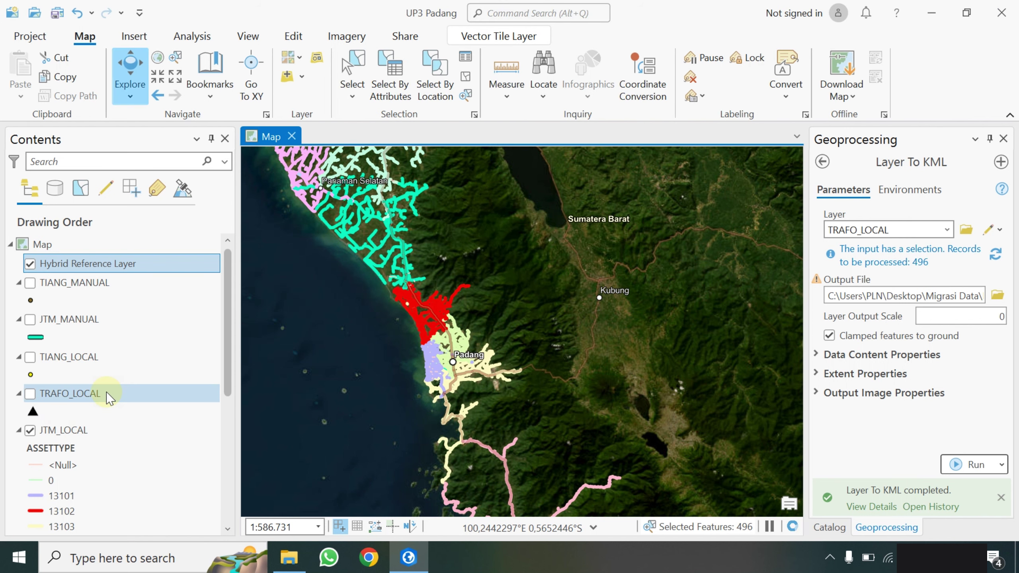
Examine the JTM_LOCAL lines along the coast south of Padang over the imagery basemap
scroll(463, 366, "down", 3)
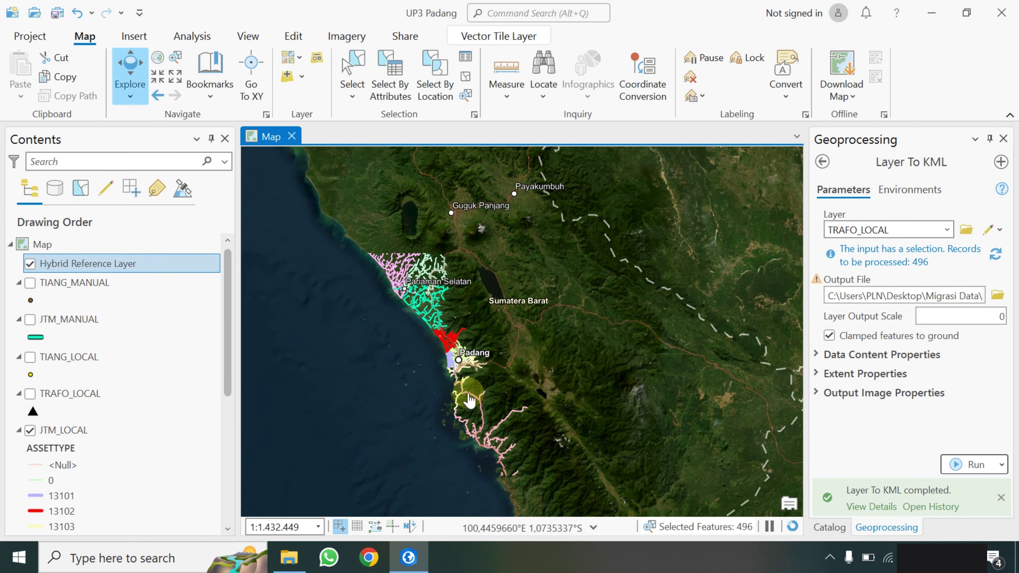
left_click_drag(445, 379, 401, 263)
left_click_drag(449, 461, 448, 337)
left_click_drag(510, 452, 497, 409)
scroll(498, 410, "up", 4)
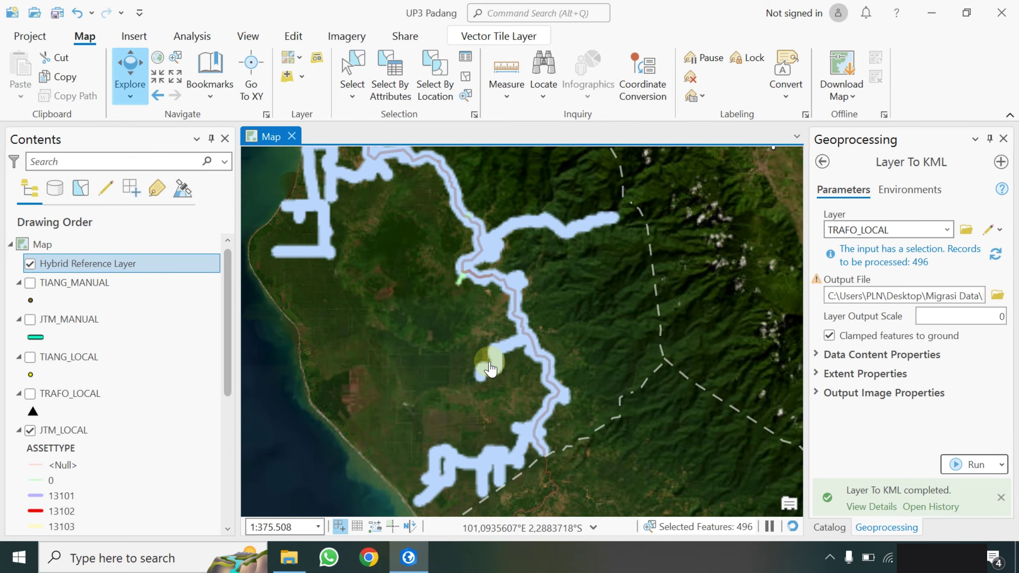
left_click_drag(462, 305, 541, 421)
left_click_drag(473, 329, 468, 391)
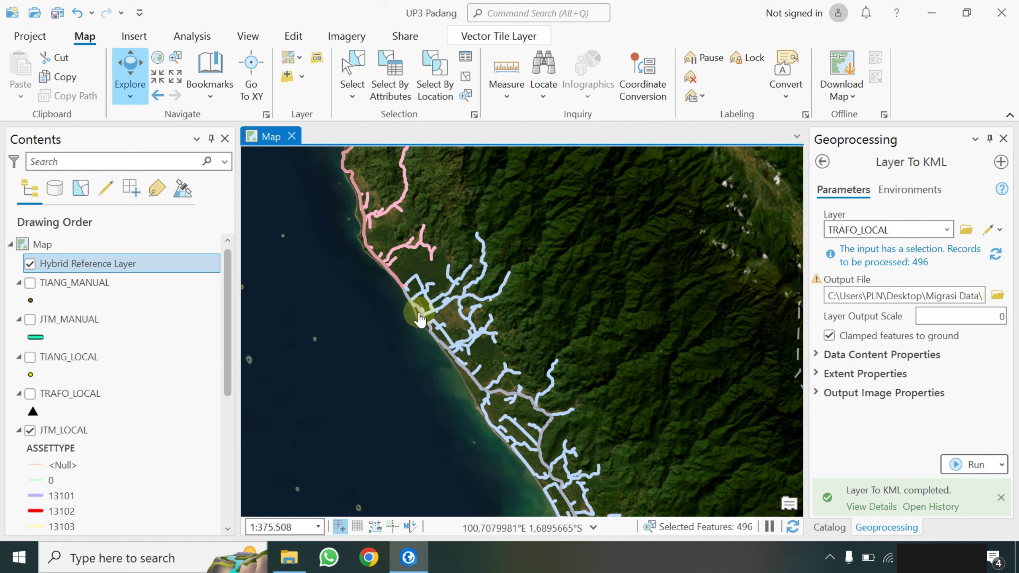
Symbolize the JTM_LOCAL layer by unique values of the CLASSIFICATION field
right_click(64, 434)
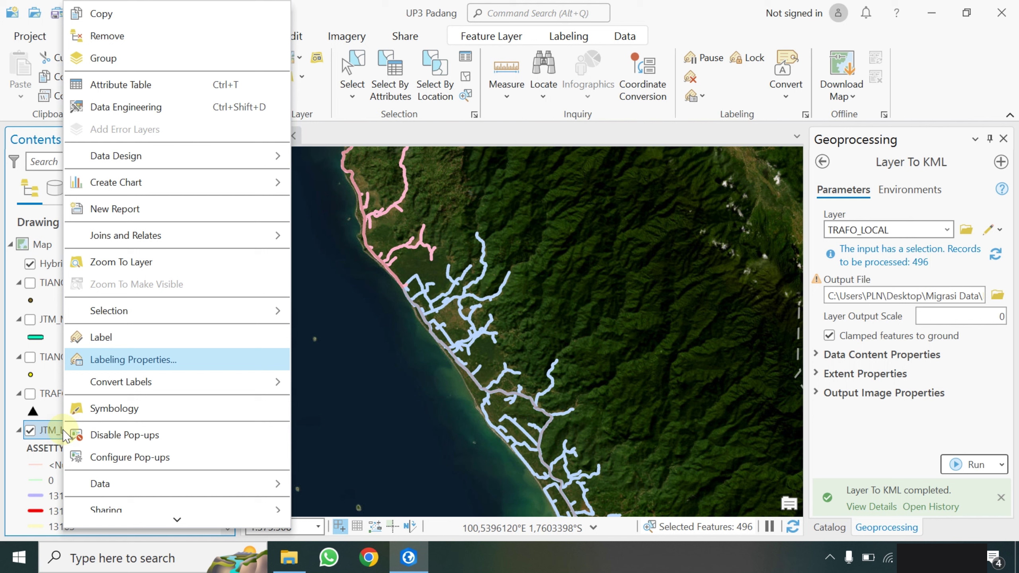
left_click(111, 405)
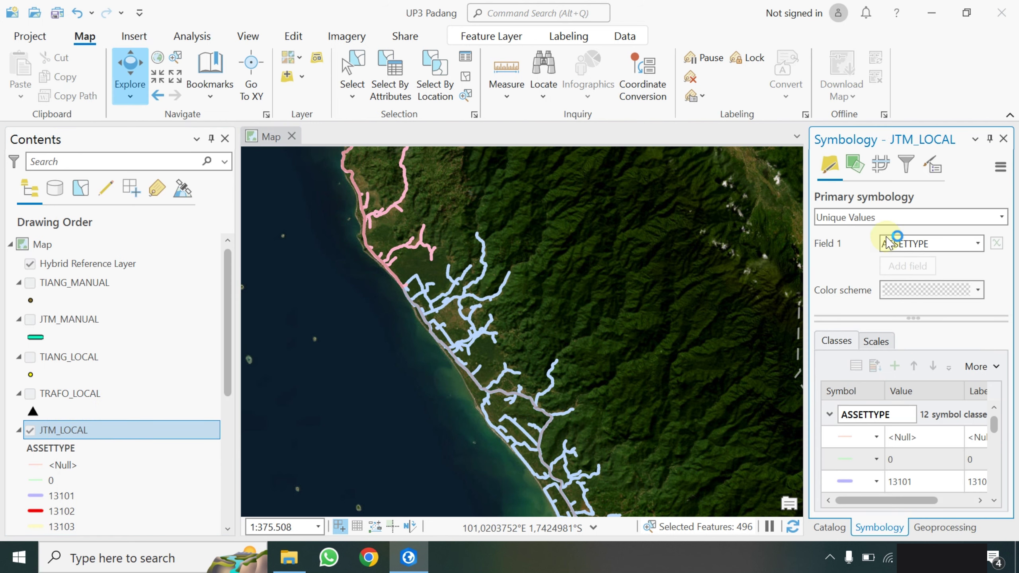
left_click(1000, 220)
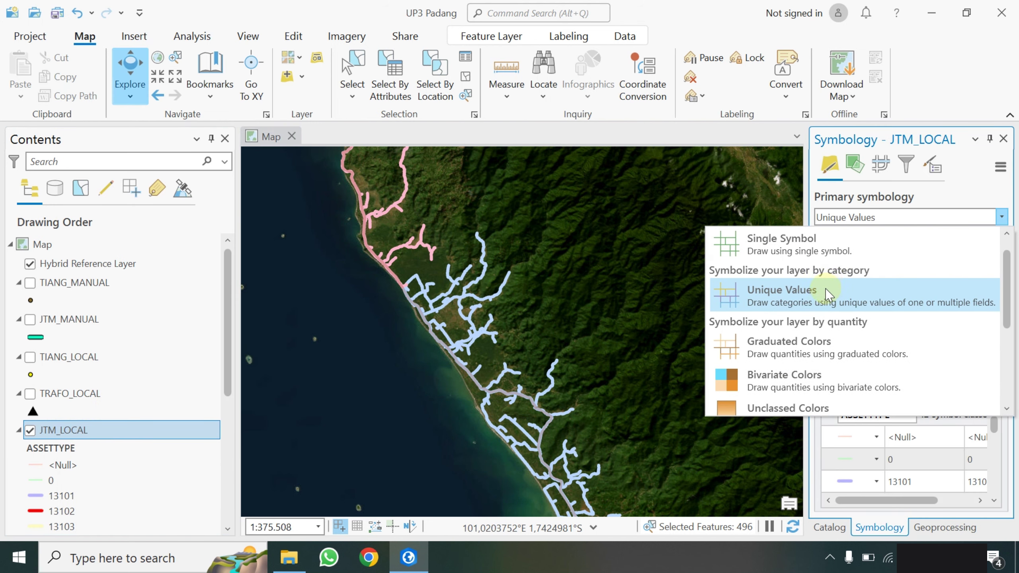
left_click(1003, 217)
left_click(977, 244)
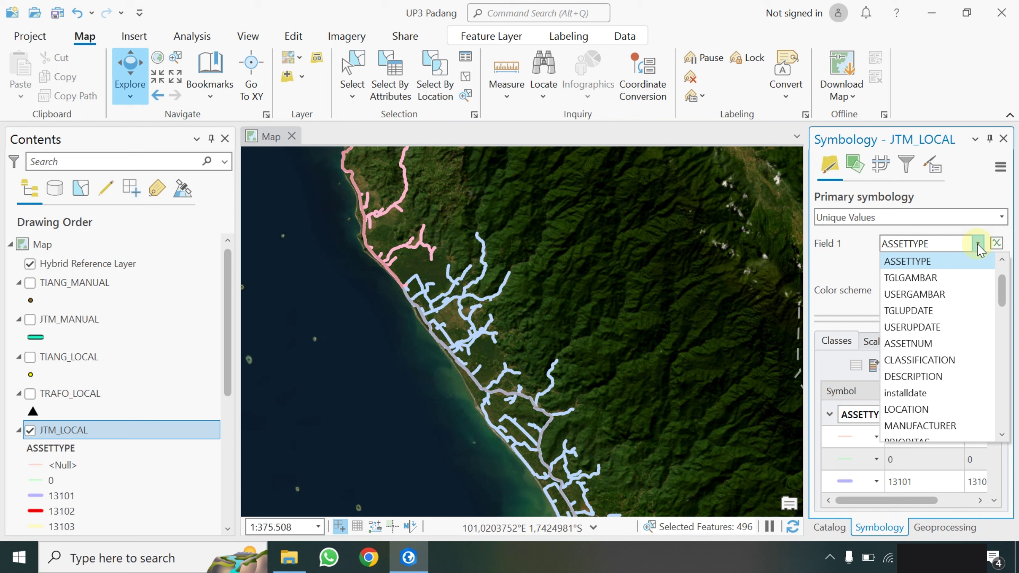
left_click(936, 360)
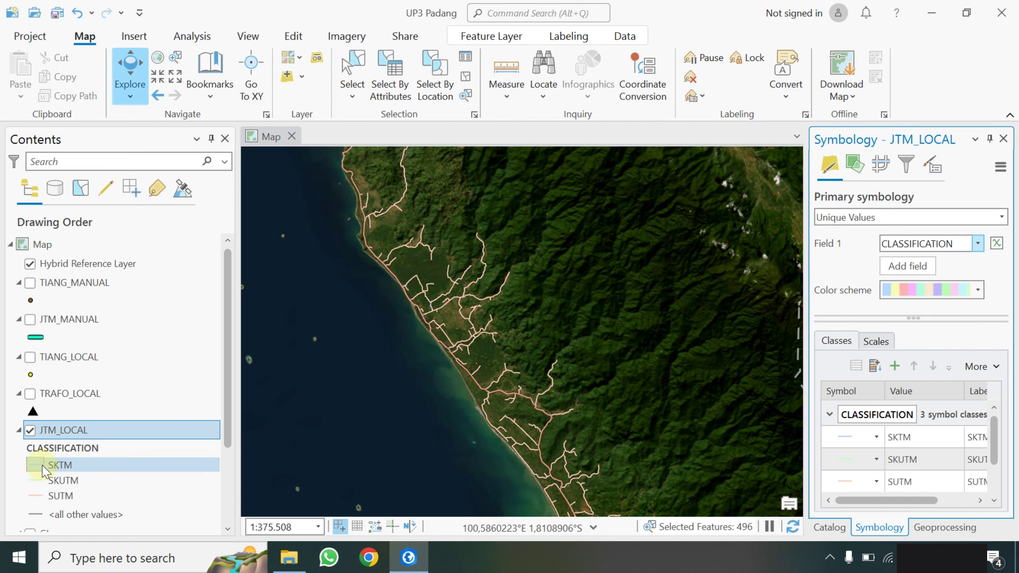
Format the SUTM class of JTM_LOCAL as a red line 3 pt wide
left_click(37, 497)
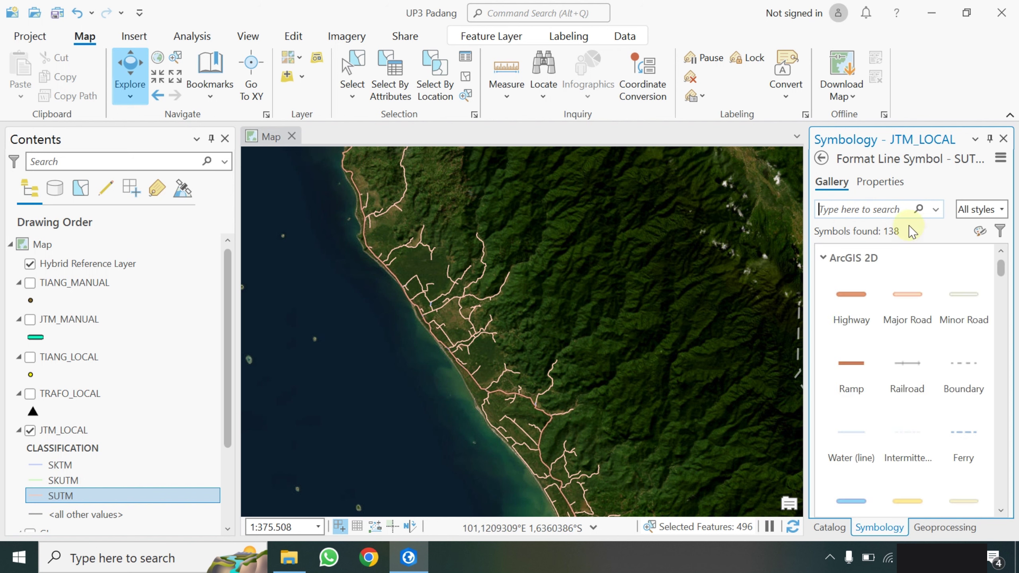
left_click(883, 183)
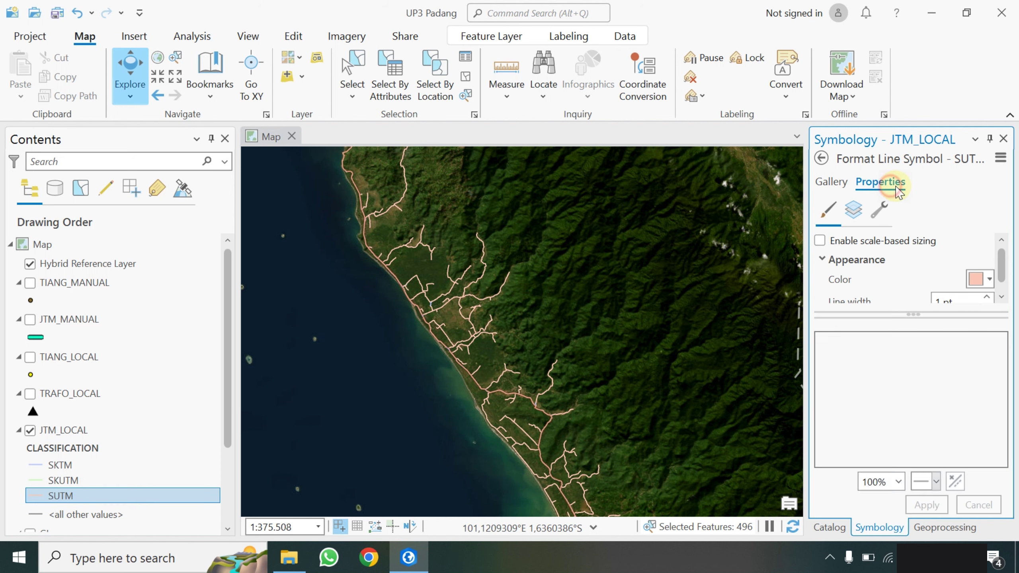
left_click(990, 278)
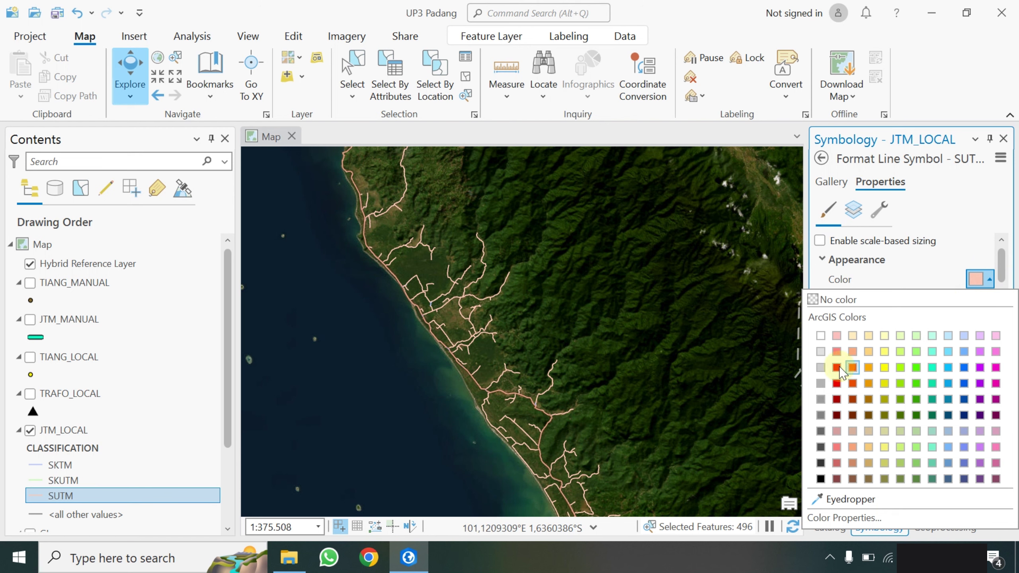
left_click(838, 367)
left_click(1001, 297)
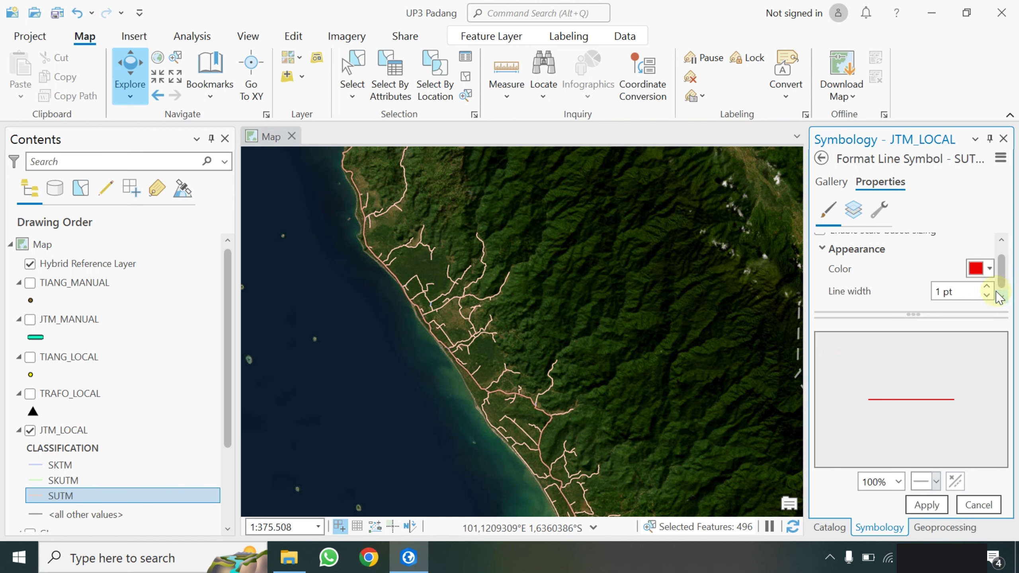
left_click(990, 287)
left_click(927, 505)
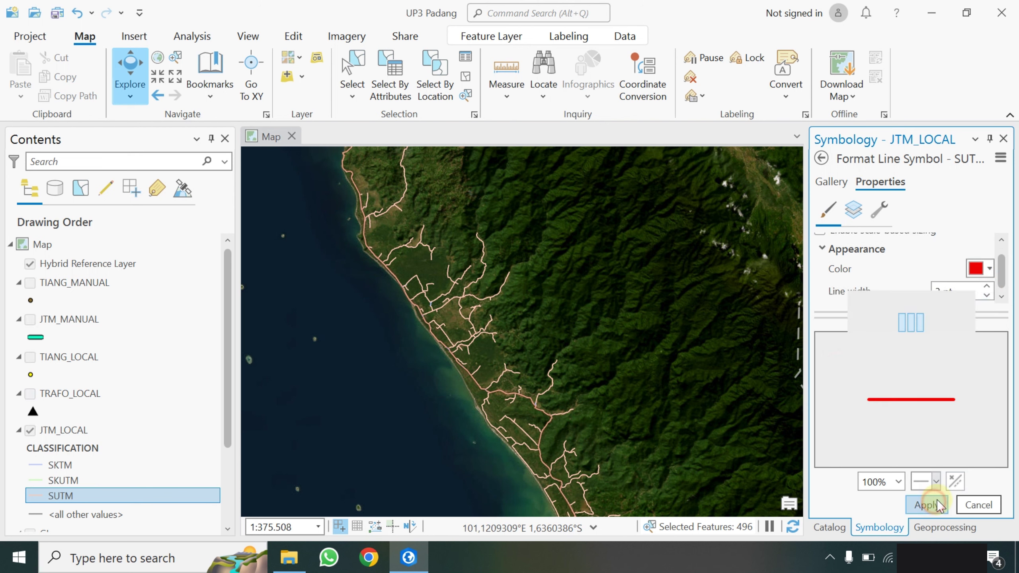
Format the SKTM class of JTM_LOCAL as a blue line 3 pt wide
left_click(39, 465)
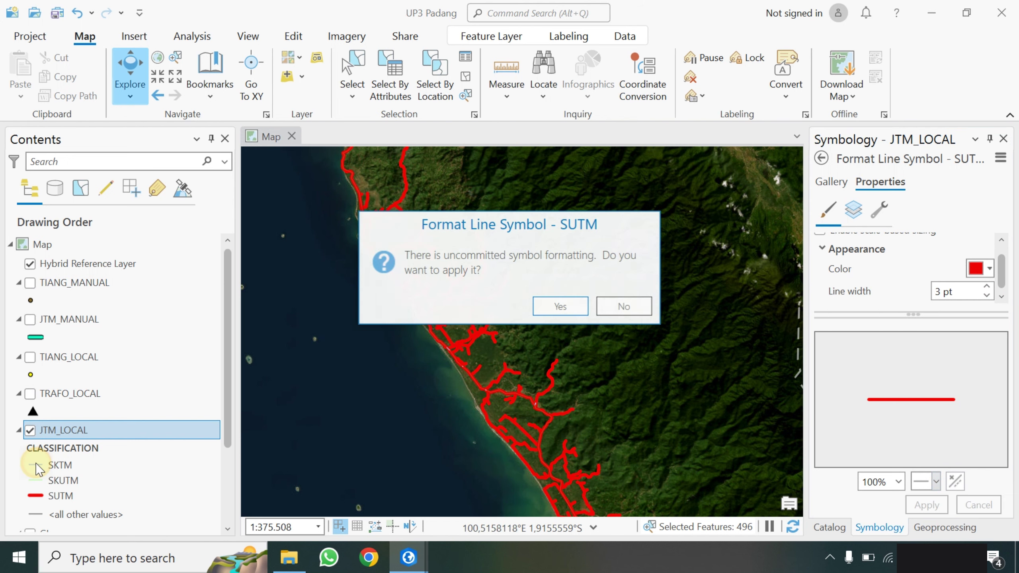
left_click(543, 306)
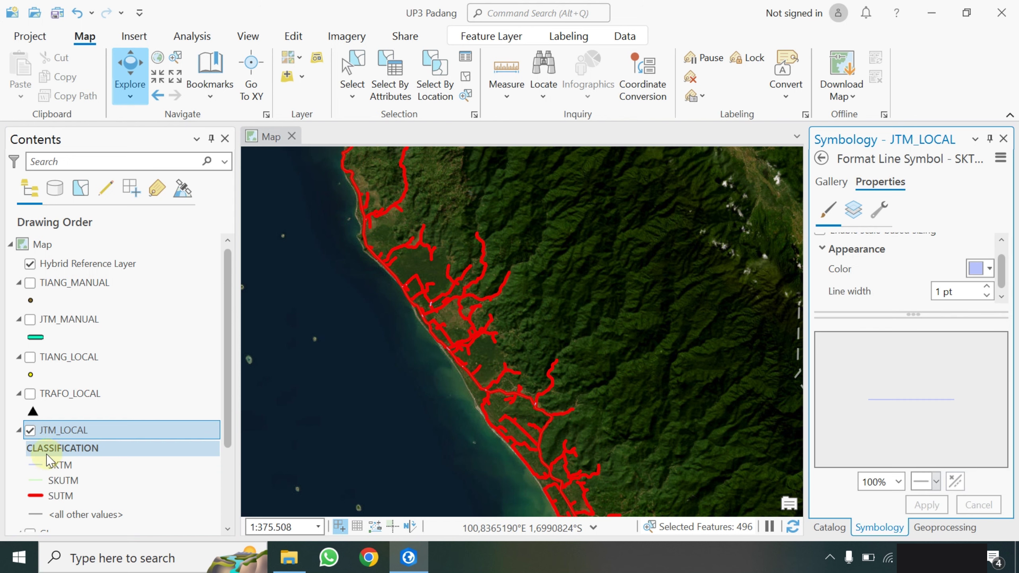
left_click(39, 465)
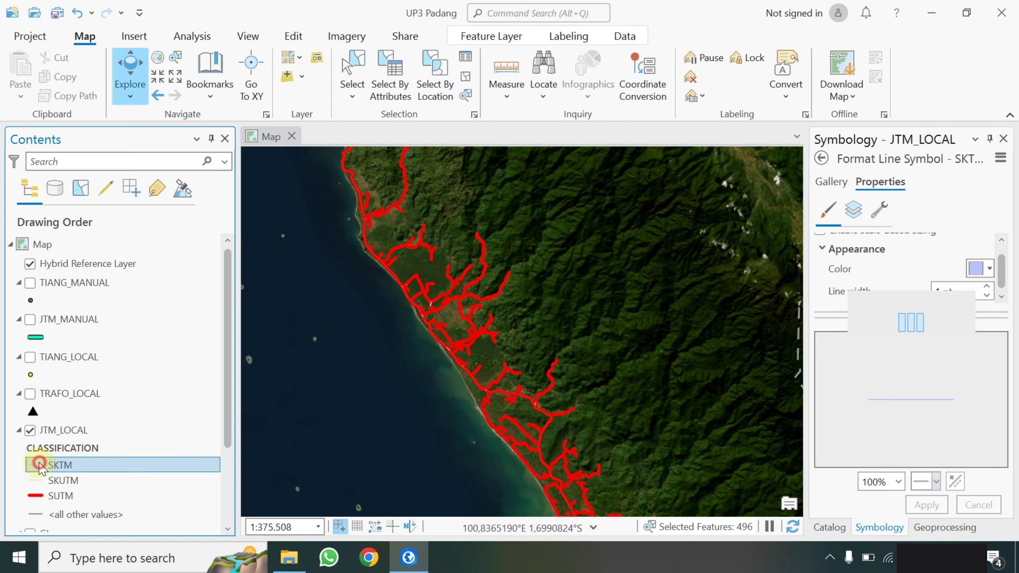
left_click(988, 269)
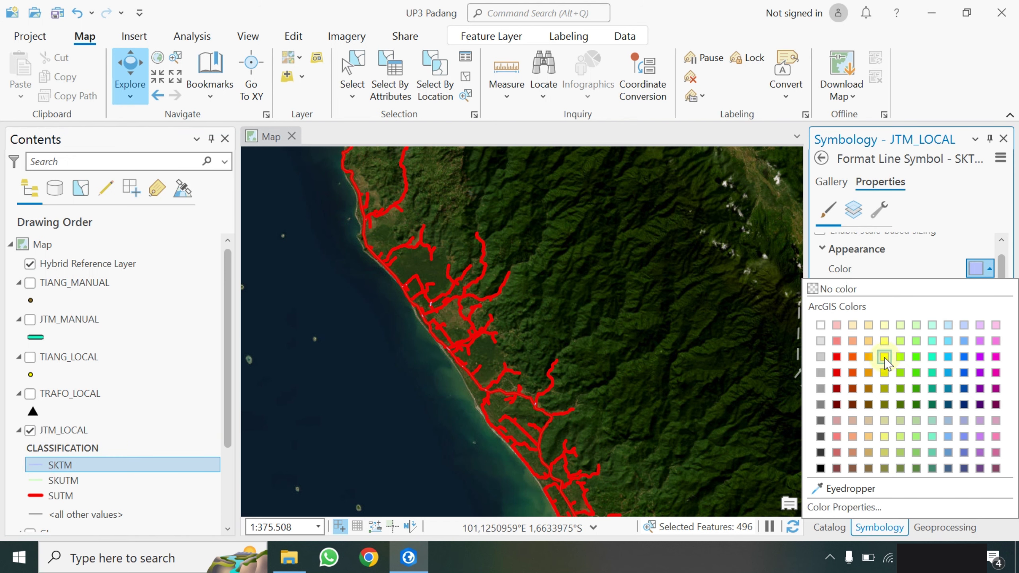
left_click(964, 356)
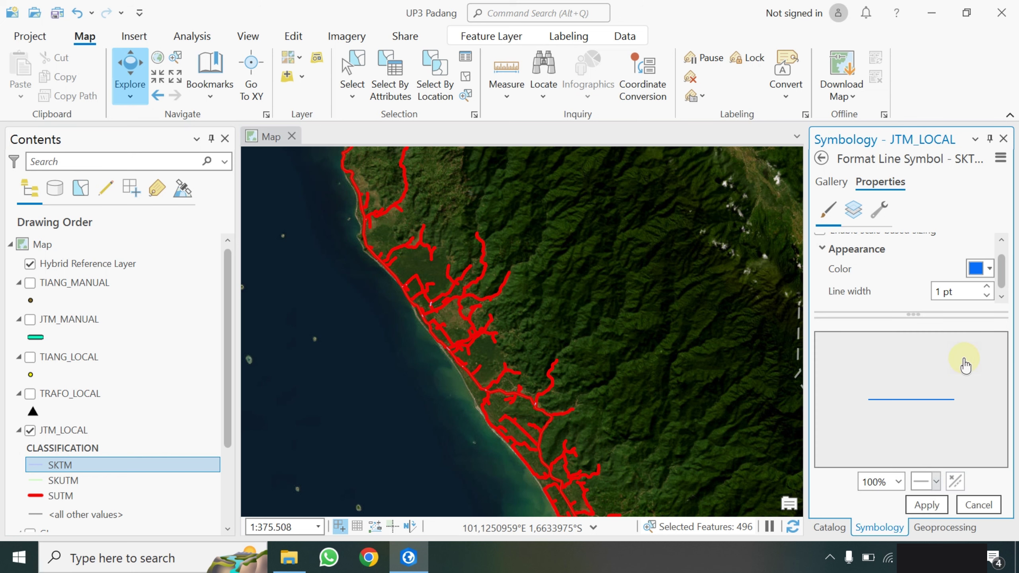
left_click(927, 505)
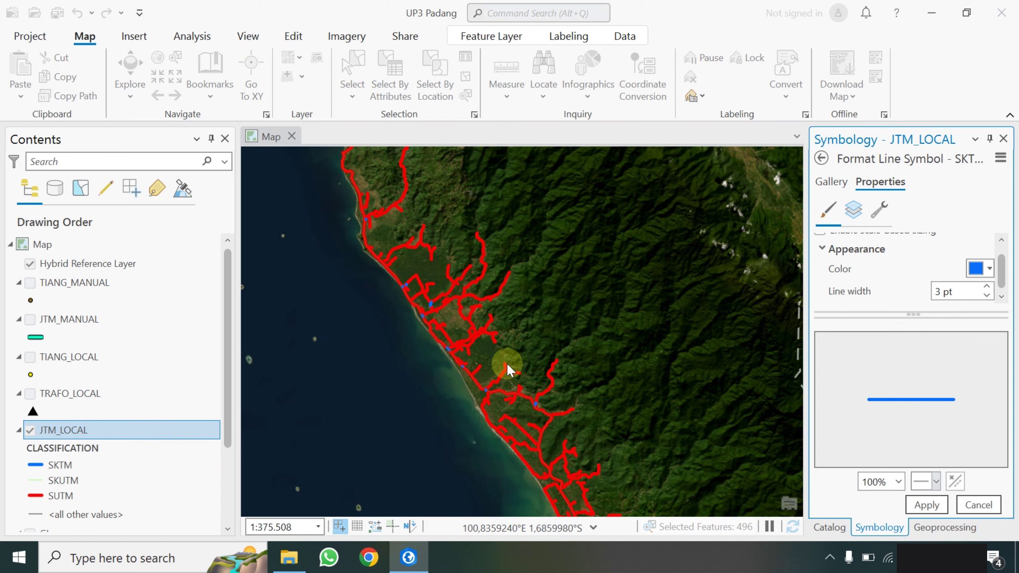
scroll(442, 320, "up", 5)
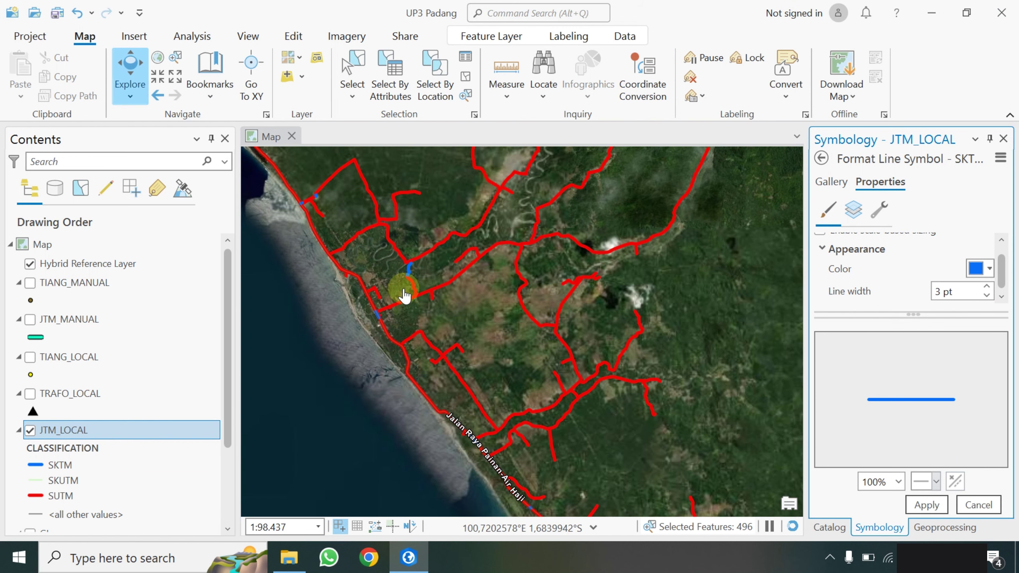
Format the SKUTM class of JTM_LOCAL as a light green line 3 pt wide and commit the symbol formatting
left_click(33, 478)
left_click(548, 306)
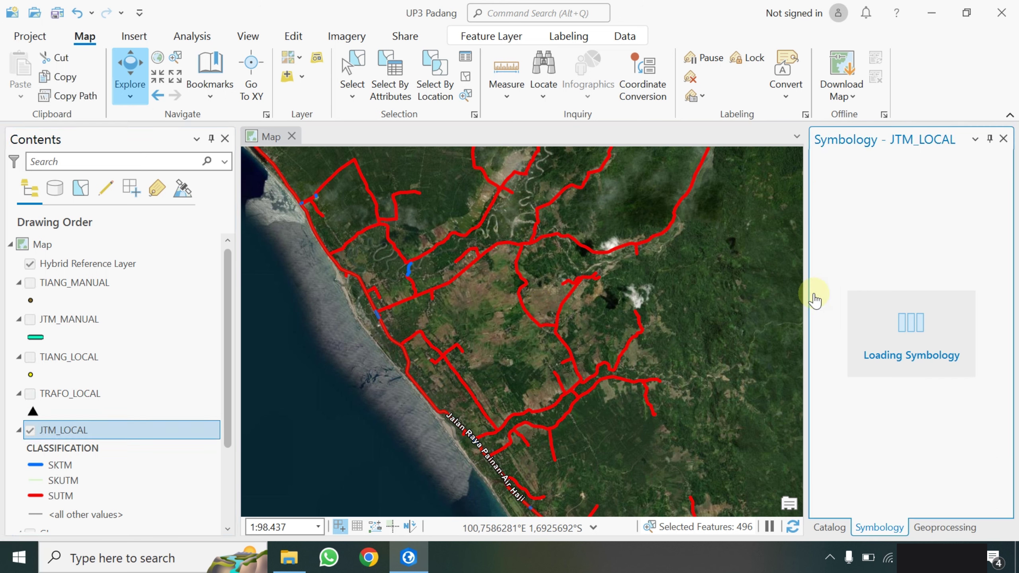
left_click(989, 269)
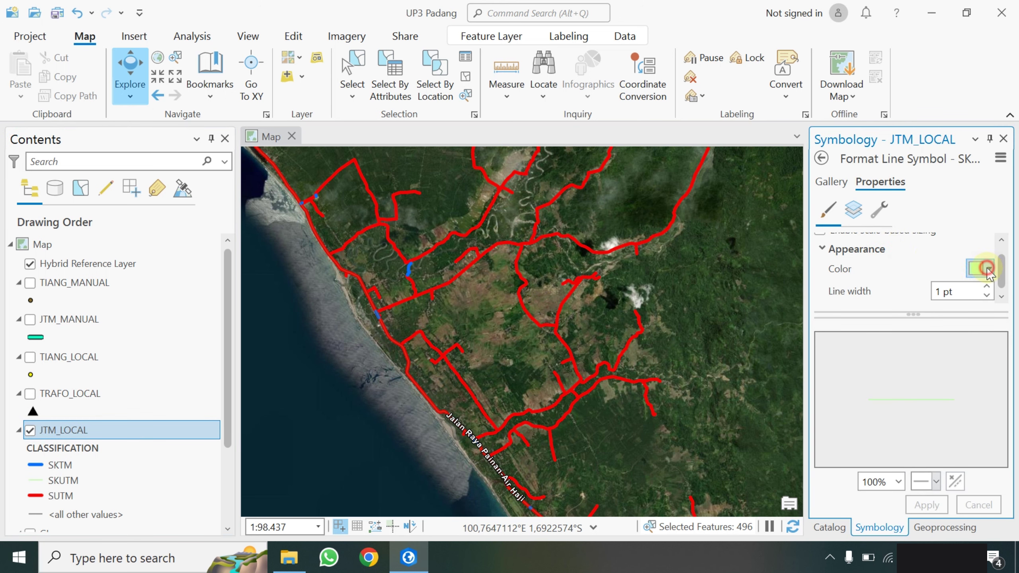
left_click(900, 370)
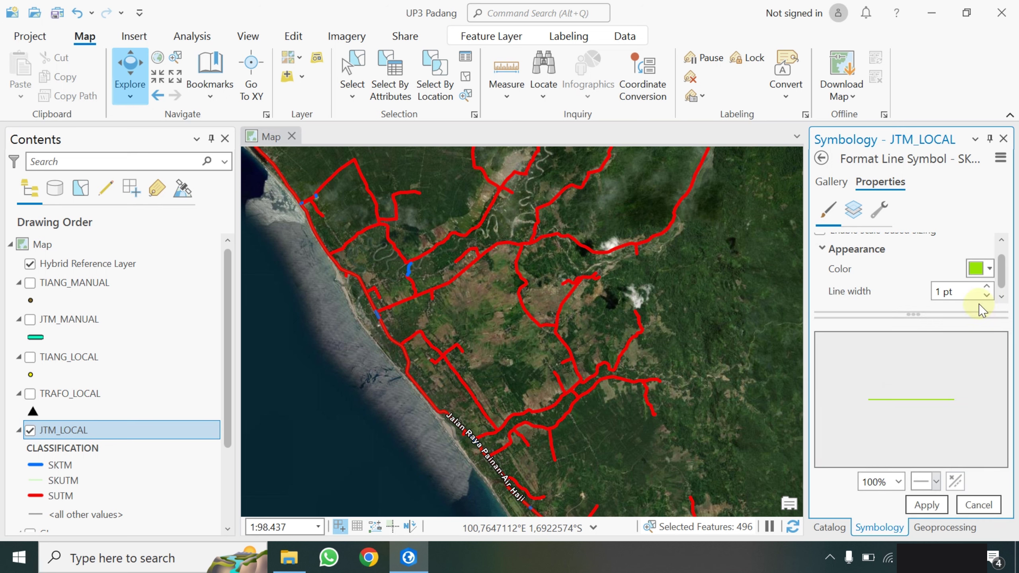
left_click(926, 505)
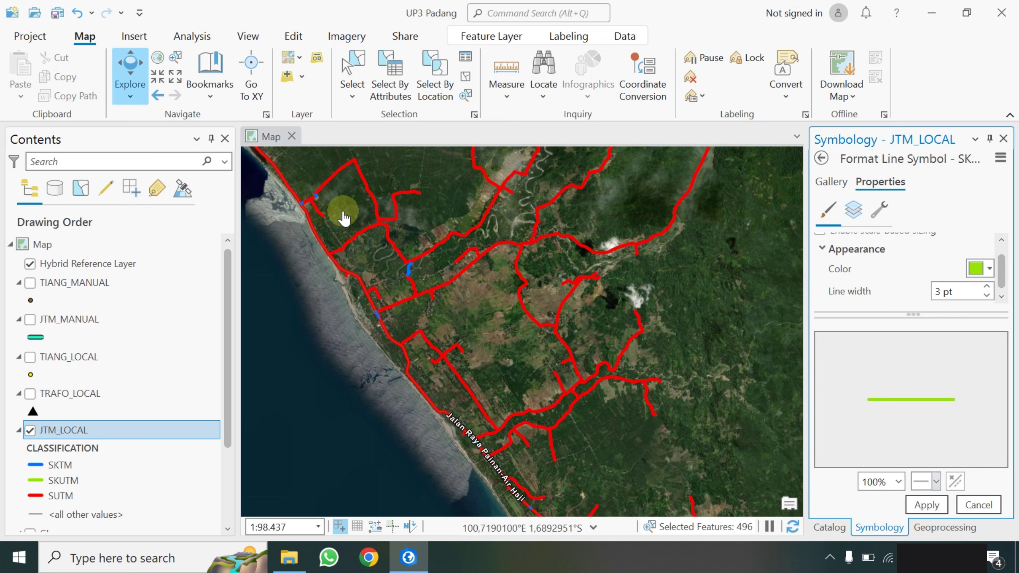
left_click(45, 465)
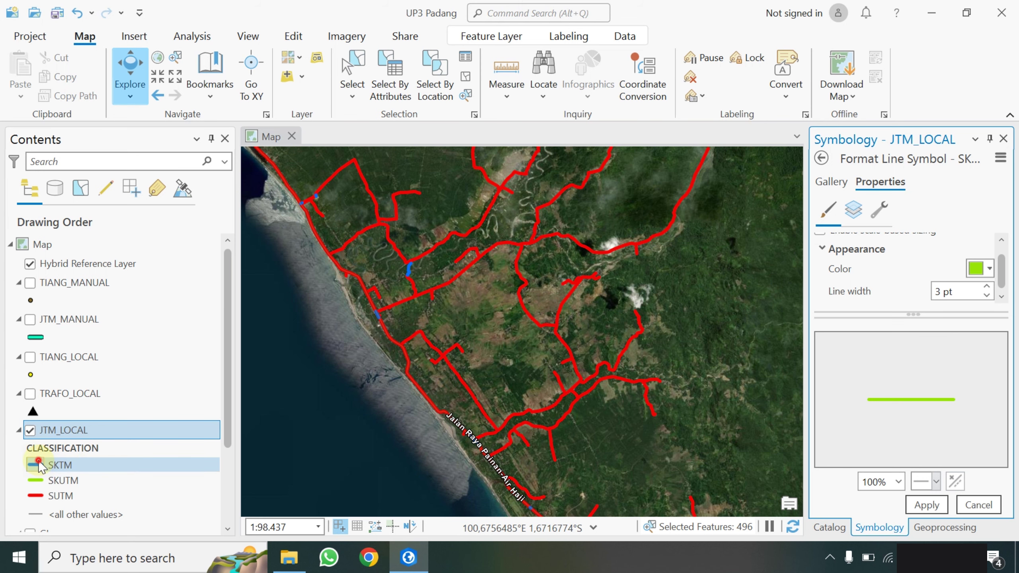
left_click(560, 311)
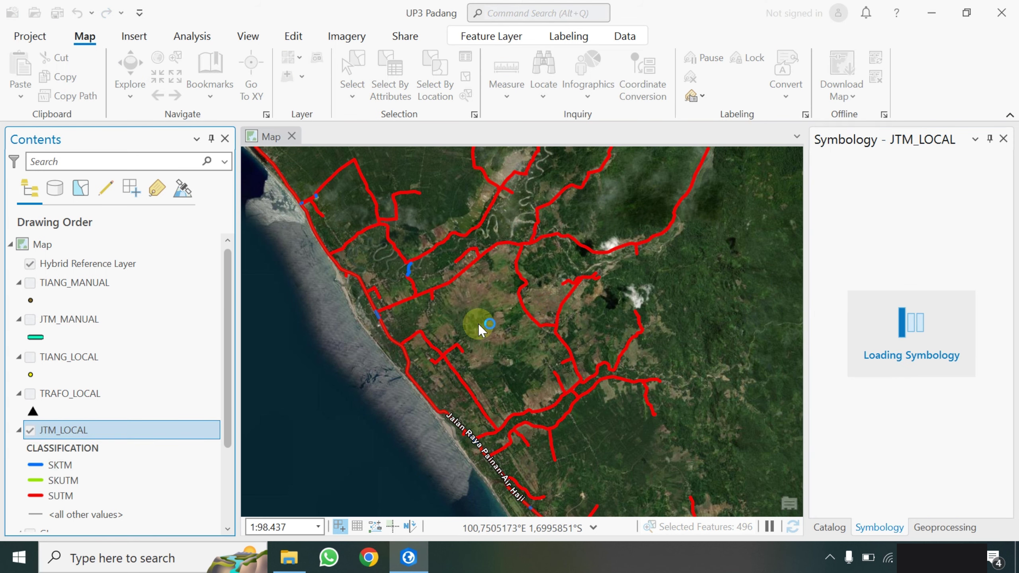
Examine how the SKTM, SKUTM and SUTM lines are distributed along the coast and through the streets of Padang
scroll(481, 319, "down", 3)
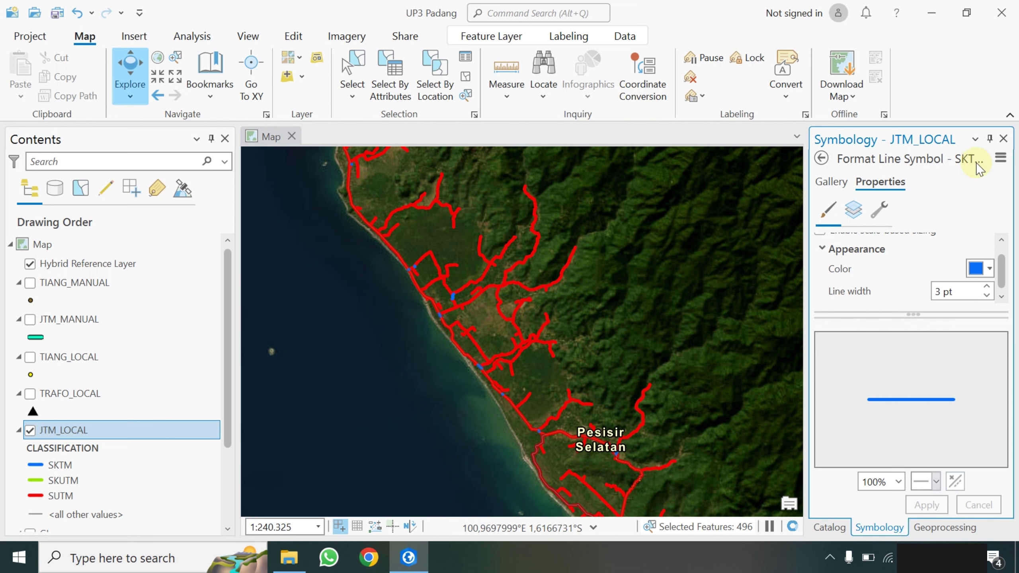
left_click_drag(519, 355, 493, 225)
left_click_drag(553, 422, 548, 373)
scroll(548, 374, "down", 6)
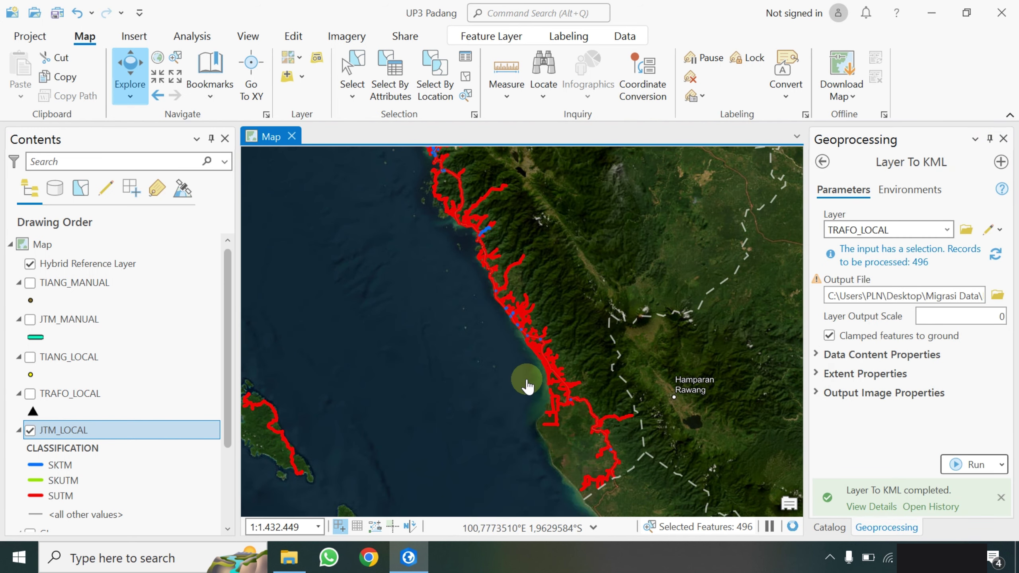
left_click_drag(446, 340, 555, 382)
scroll(552, 303, "up", 8)
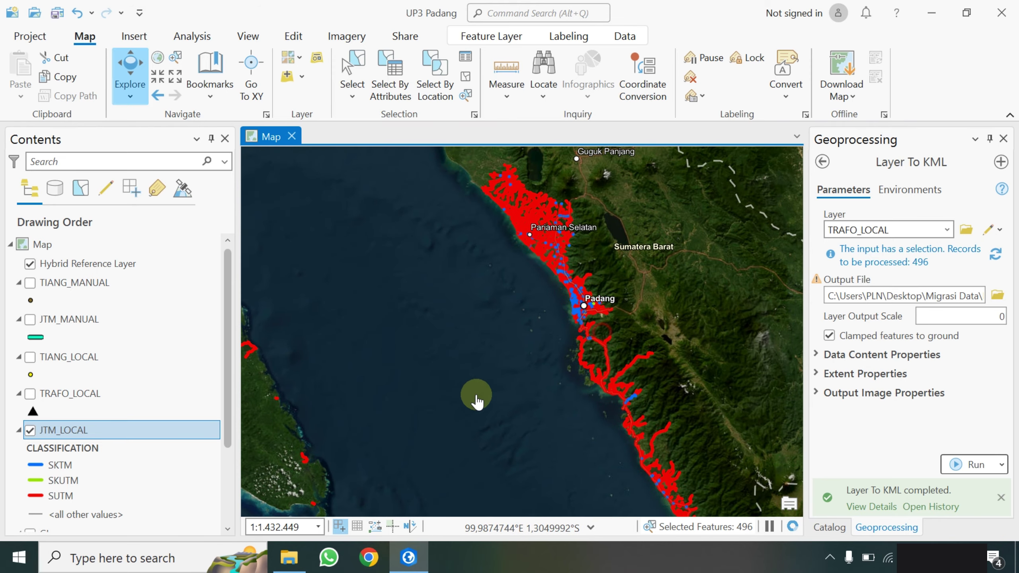
scroll(598, 337, "up", 10)
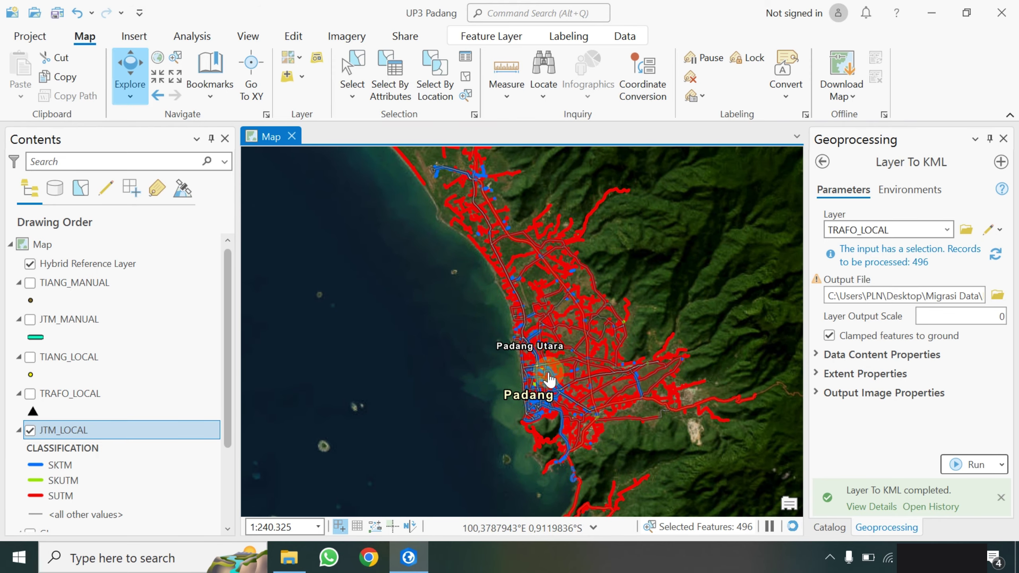
scroll(512, 352, "up", 4)
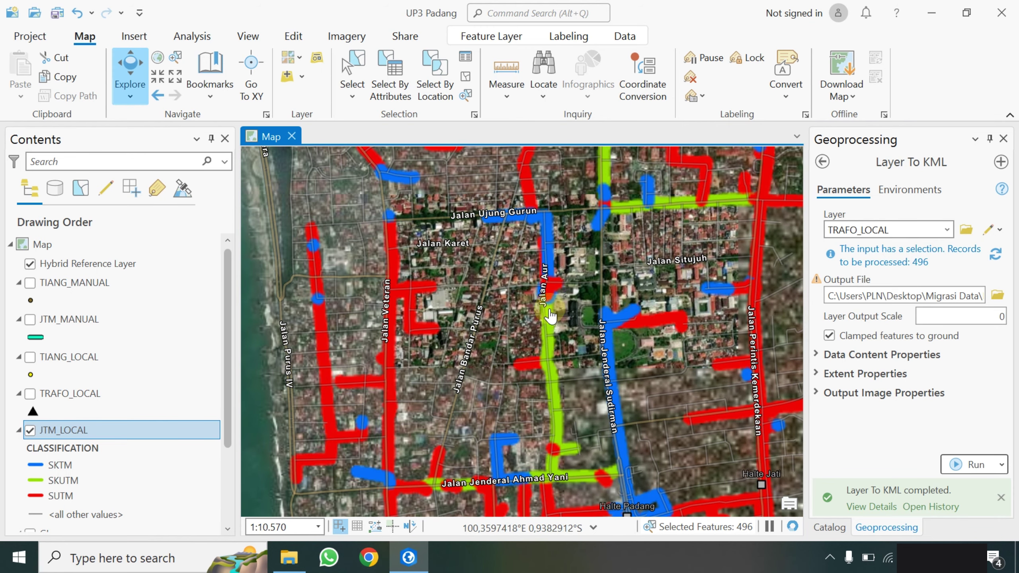
left_click_drag(556, 355, 531, 498)
left_click_drag(537, 227, 537, 333)
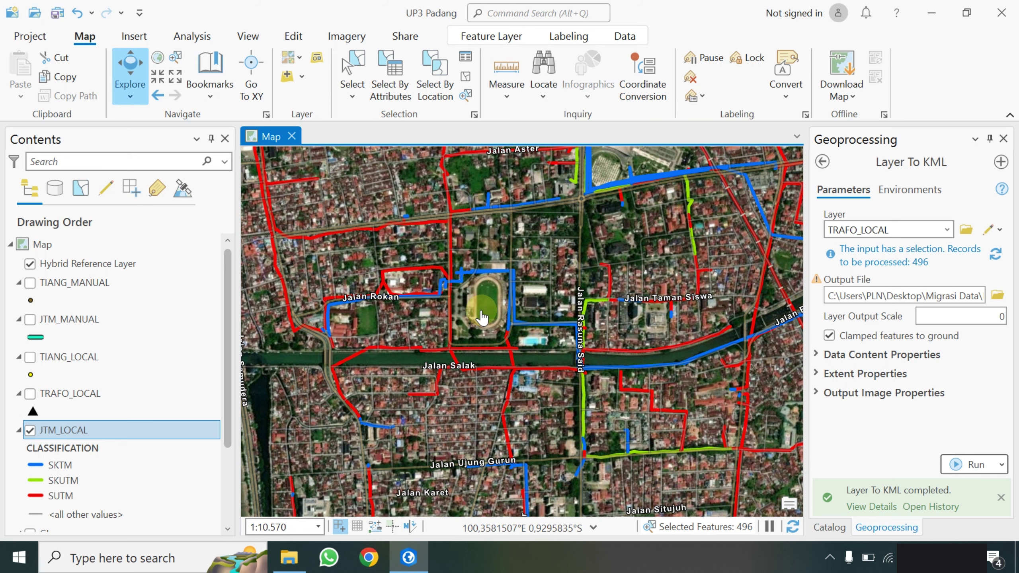
left_click_drag(481, 317, 482, 410)
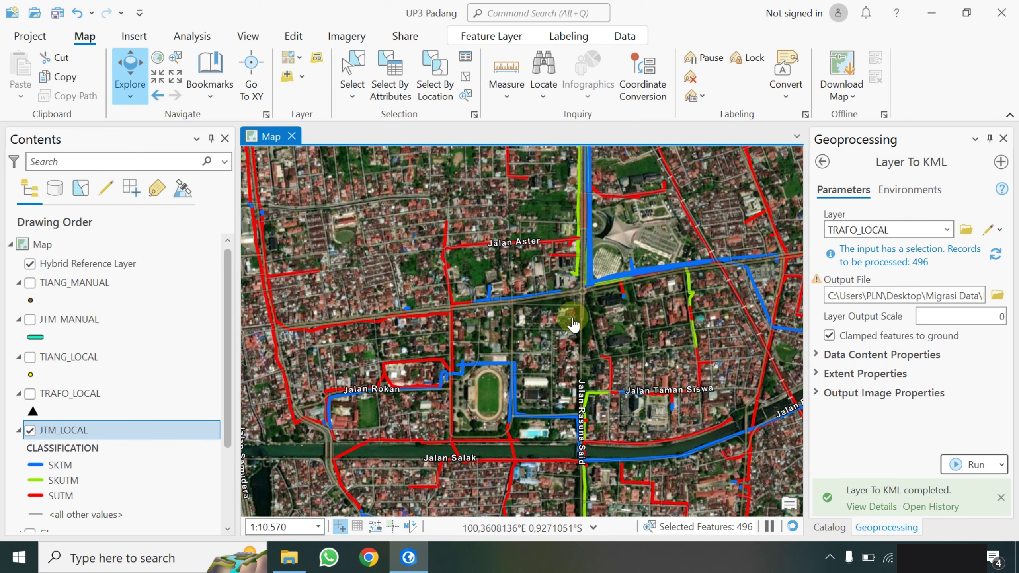
left_click_drag(573, 324, 527, 434)
left_click_drag(502, 241, 517, 359)
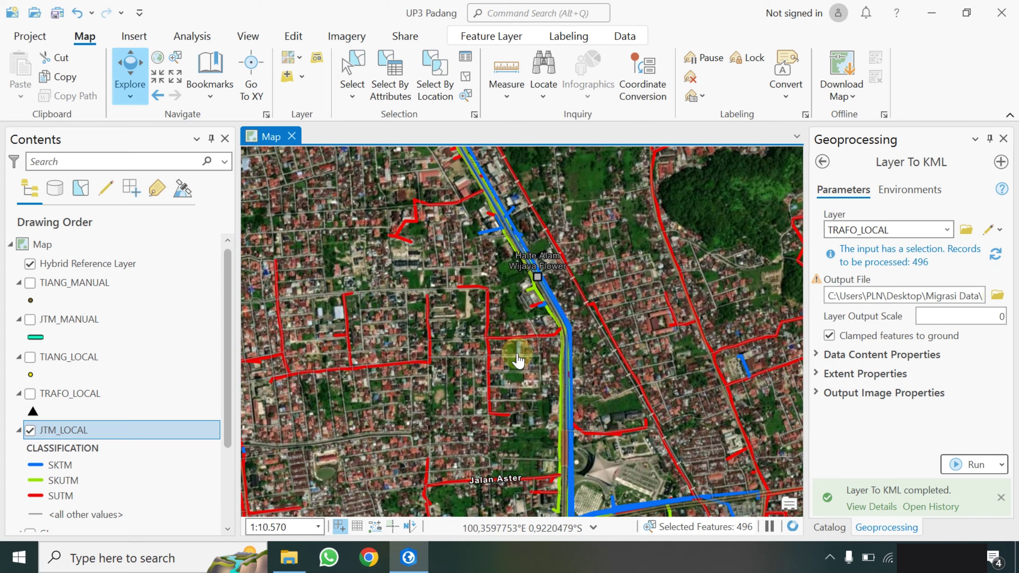
scroll(530, 373, "down", 2)
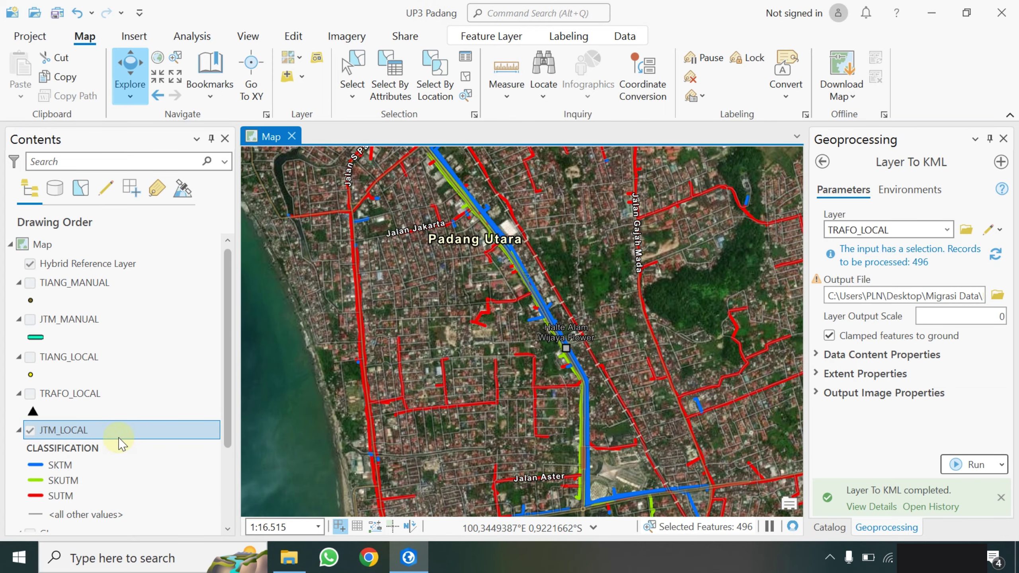
Turn on labels for the JTM_LOCAL layer and inspect the lines at street level in Padang Utara
left_click(59, 432)
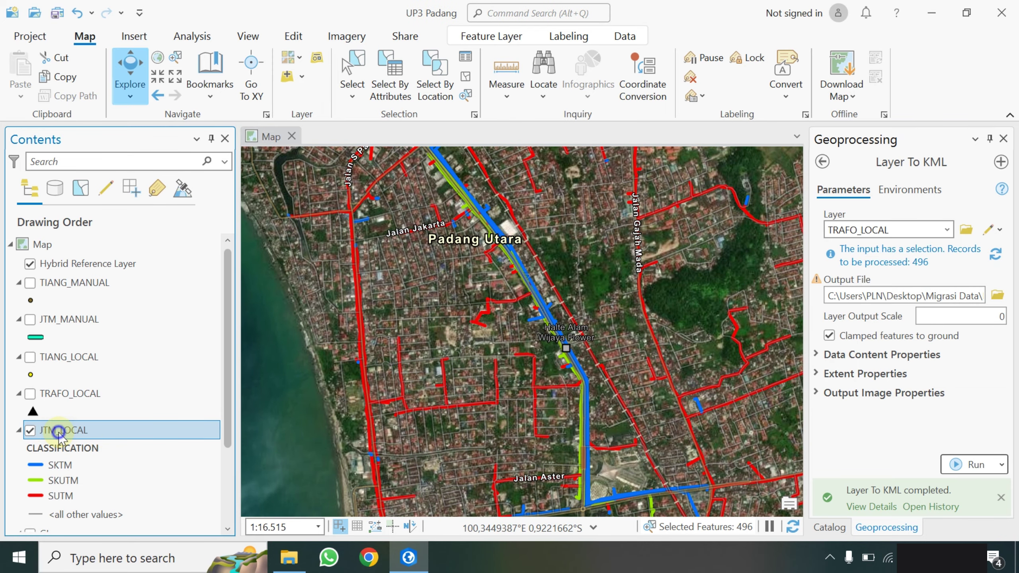
right_click(59, 433)
left_click(111, 337)
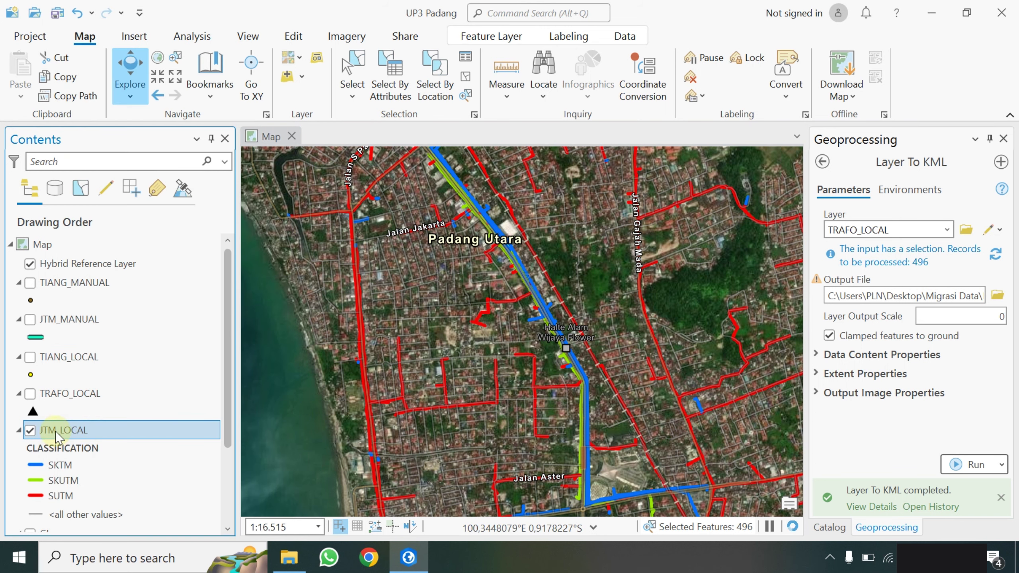
scroll(381, 338, "up", 1)
scroll(381, 338, "up", 4)
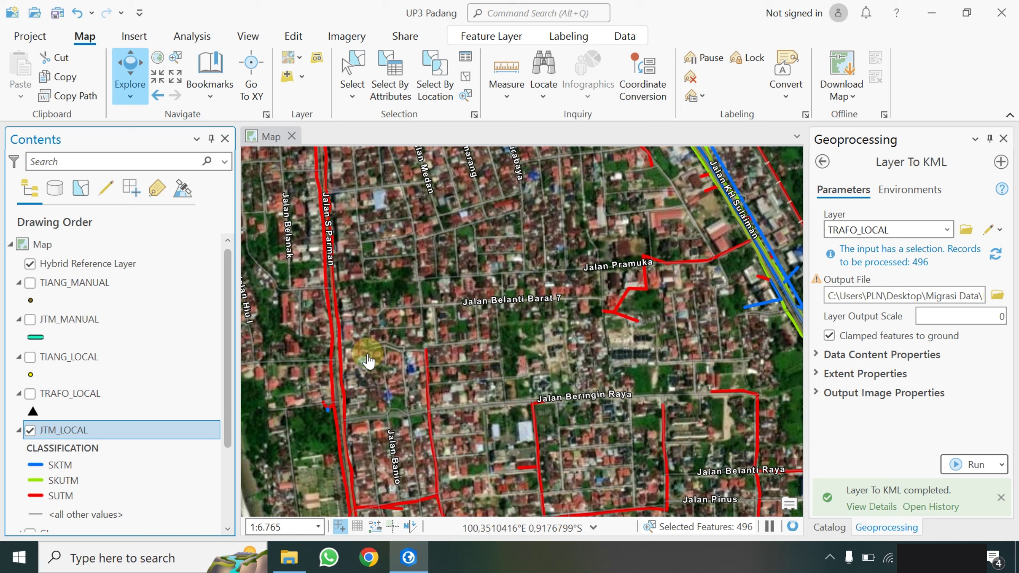
Rebuild the JTM_LOCAL label expression from the DESCRIPTION field, apply it, and check the line labels on the map
right_click(63, 434)
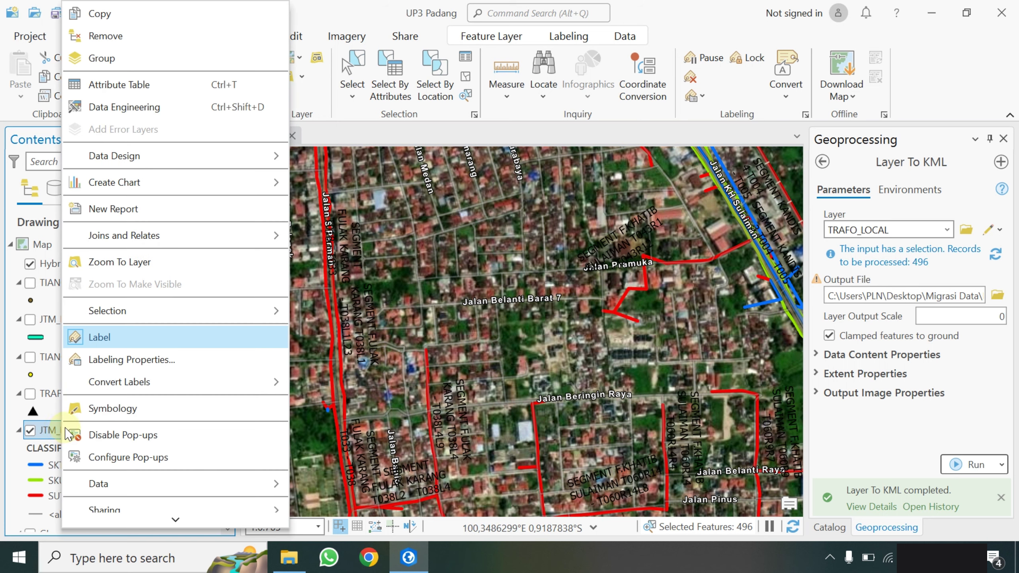
left_click(132, 360)
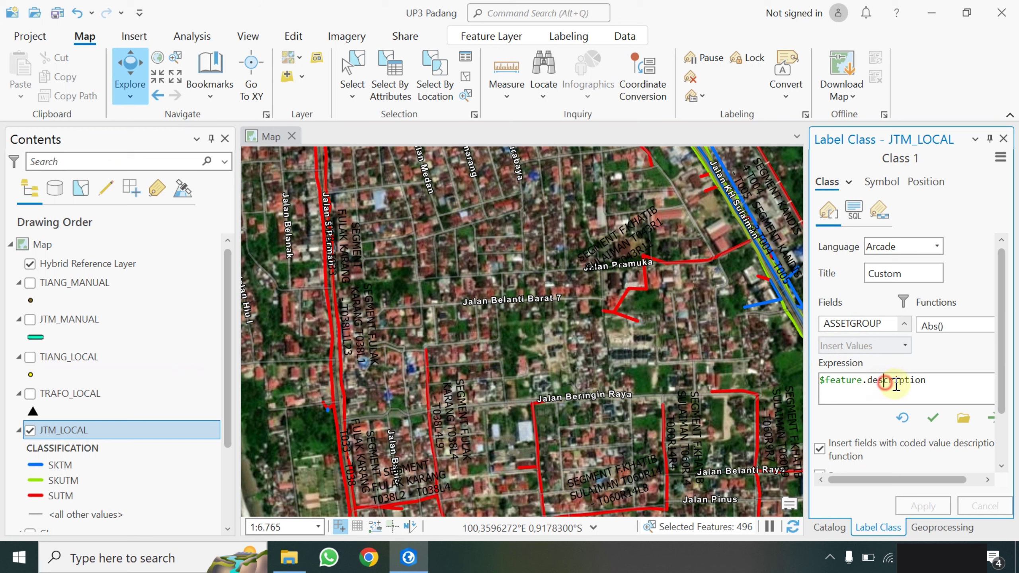
key("ctrl+a")
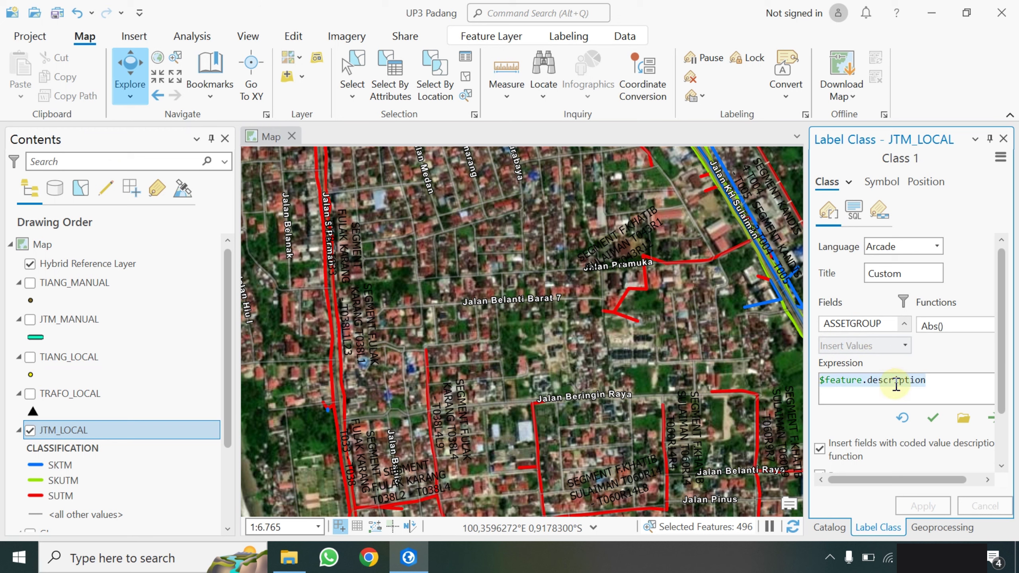
key("BackSpace")
left_click(876, 325)
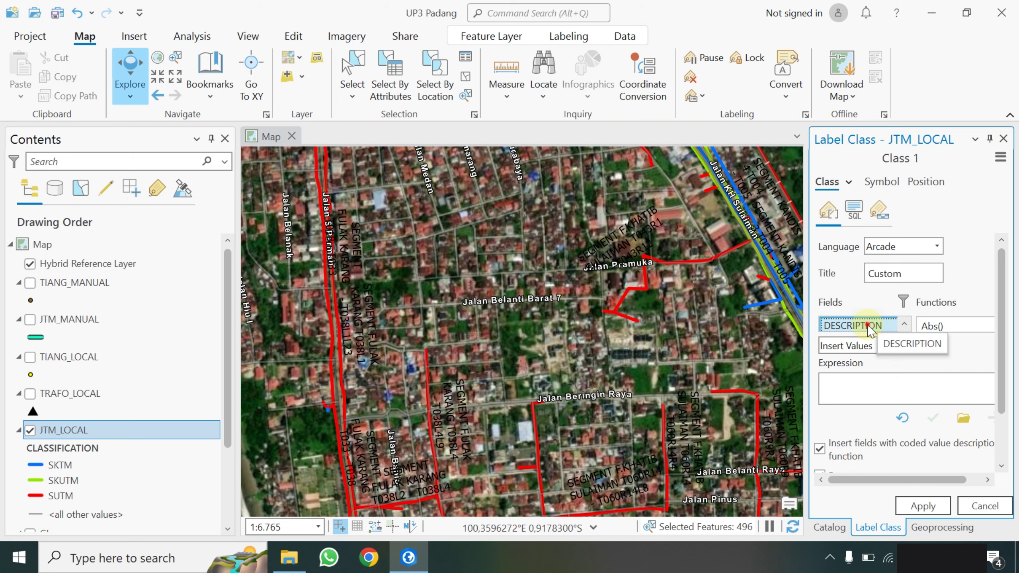
double_click(868, 326)
left_click(922, 506)
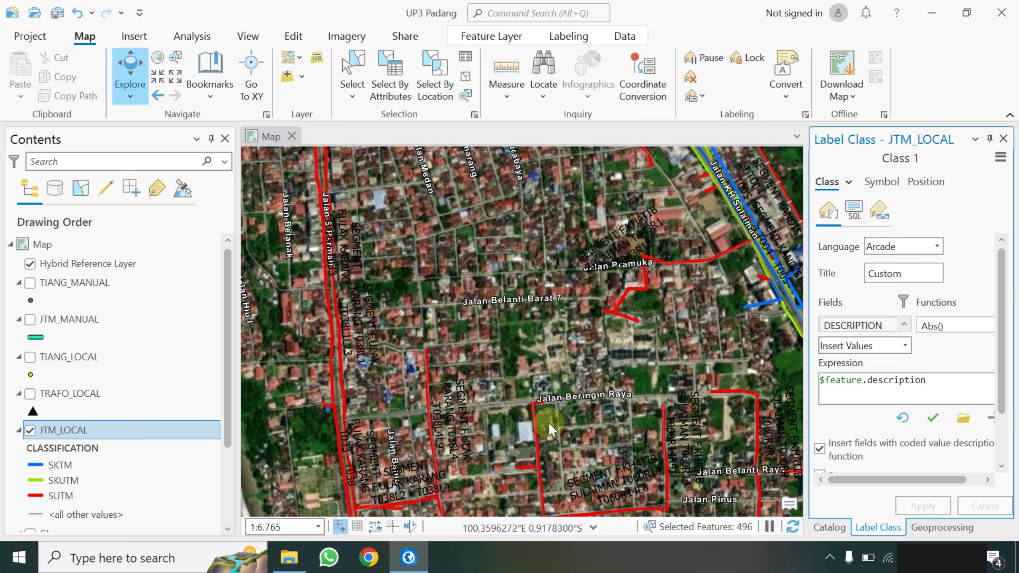
scroll(372, 444, "up", 2)
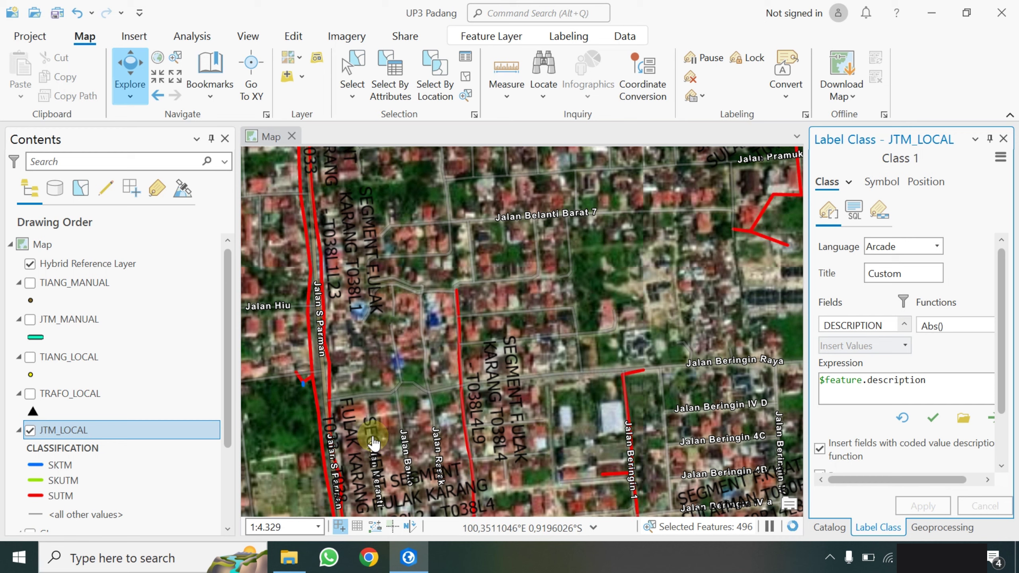
scroll(396, 397, "down", 5)
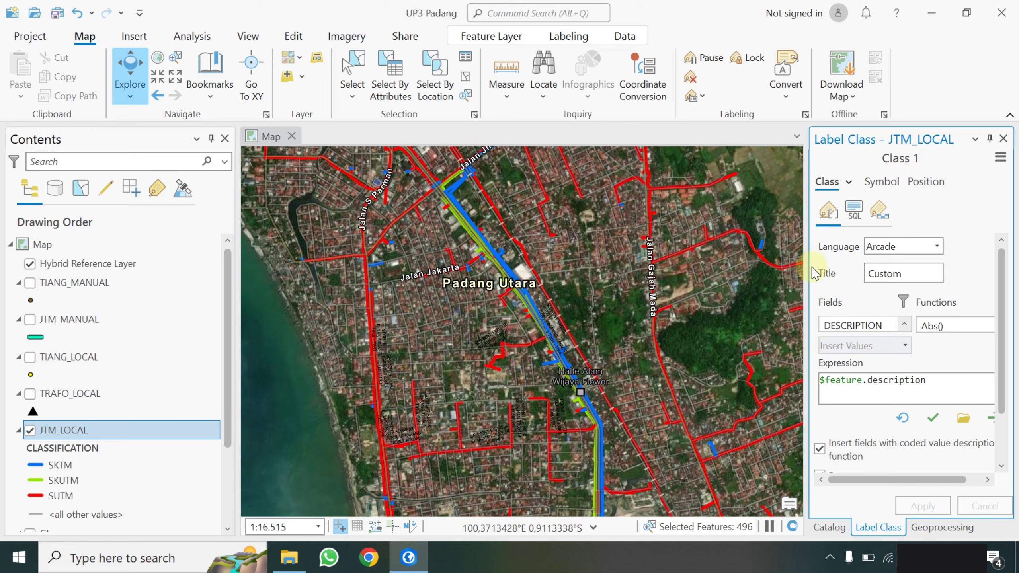
Start a fresh Layer To KML conversion with JTM_LOCAL as the input layer
left_click(942, 527)
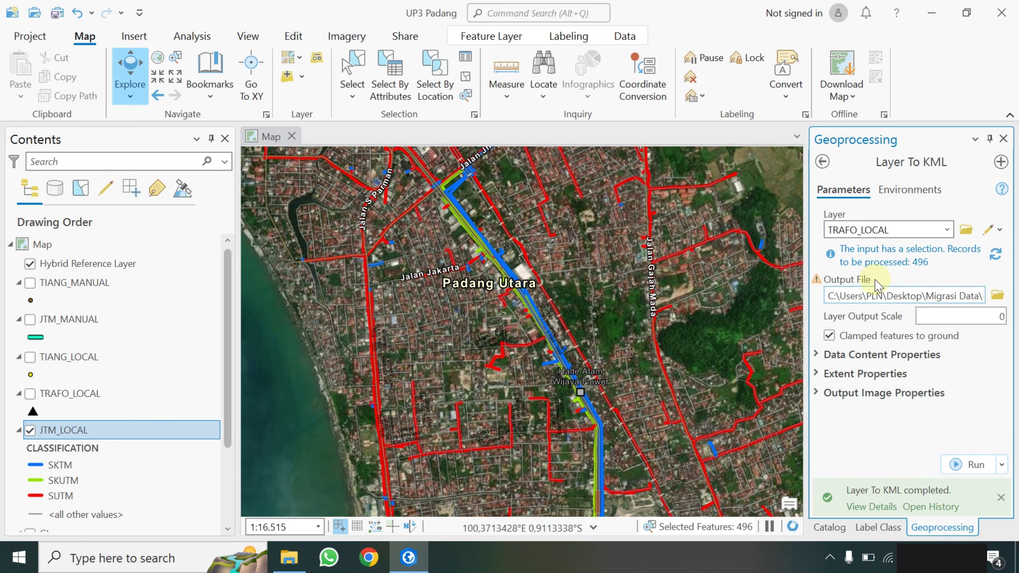
left_click(820, 162)
left_click(868, 361)
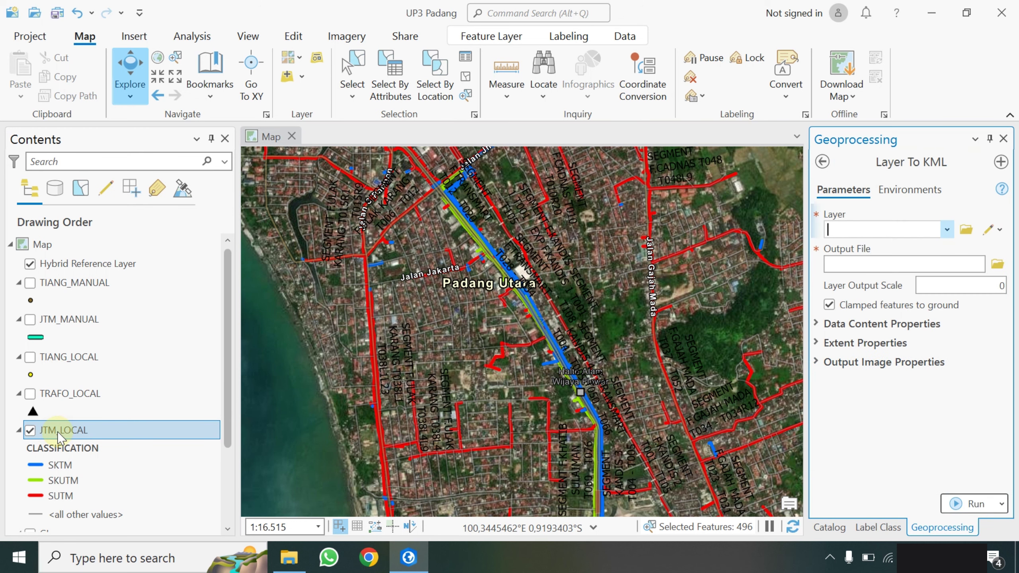
left_click_drag(58, 432, 868, 231)
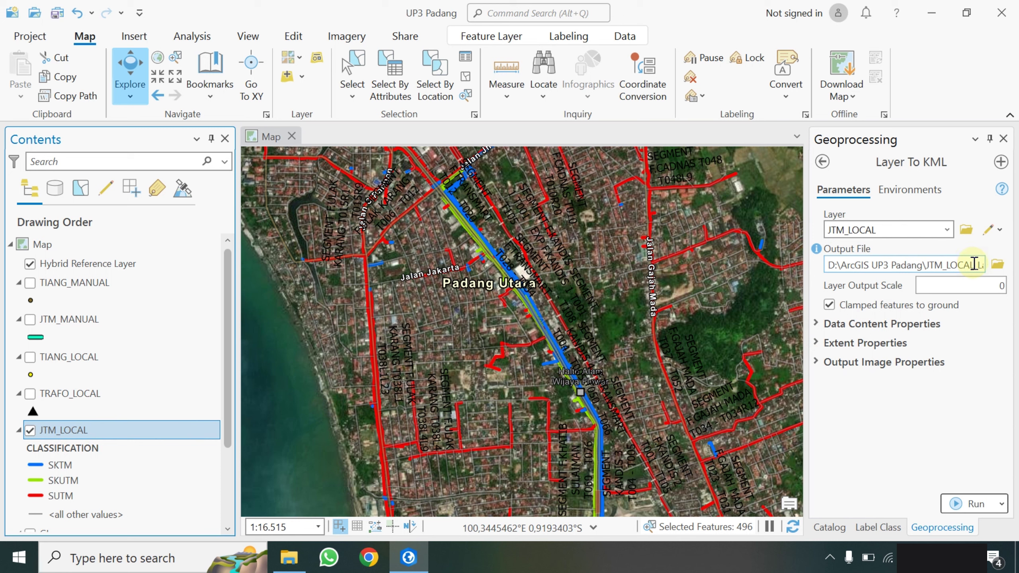
Set the KML output file to Line_JTM in the Desktop folder Migrasi Data and run the conversion
left_click(997, 265)
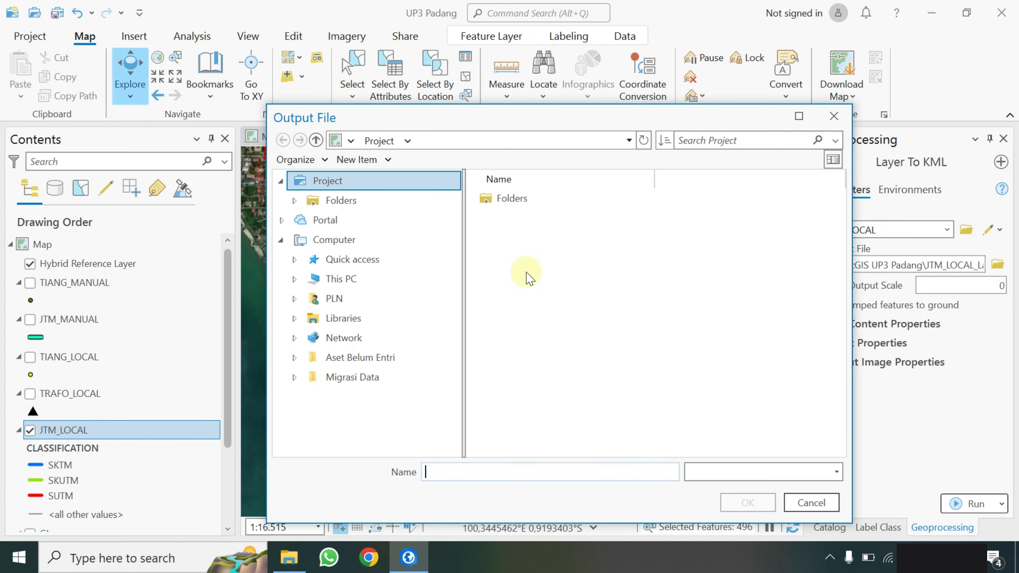
left_click(353, 377)
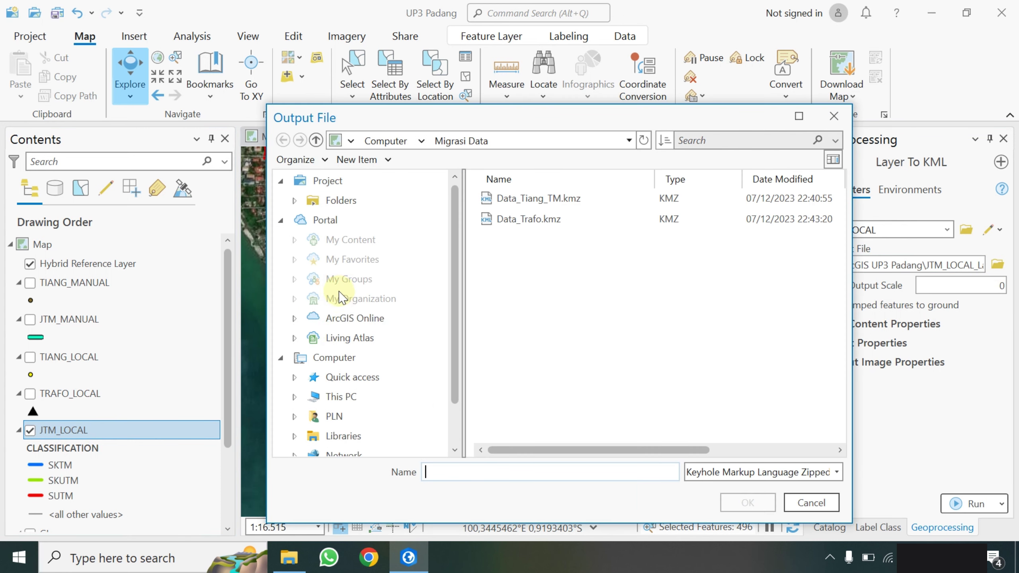
left_click(334, 397)
double_click(518, 219)
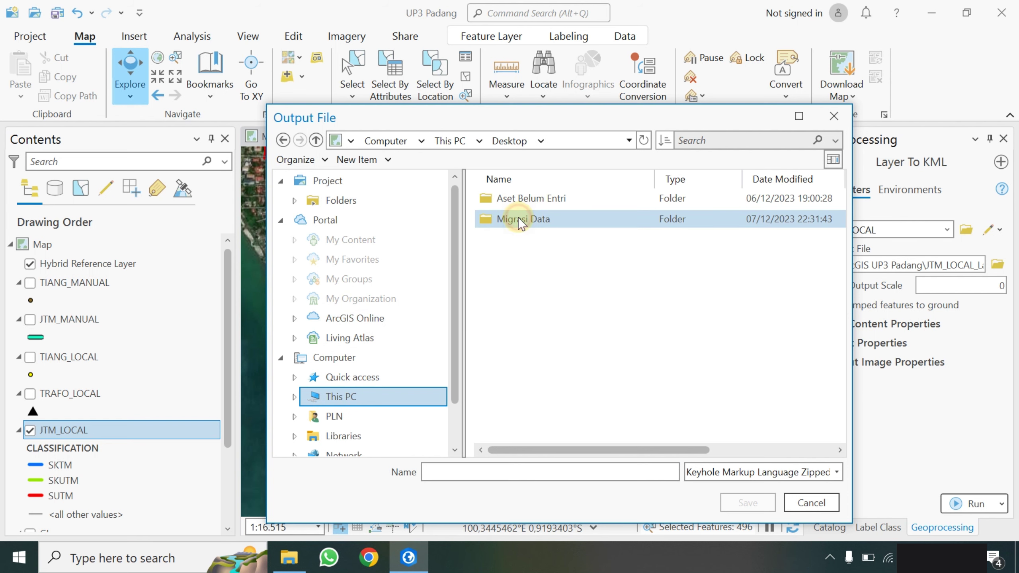
double_click(517, 218)
left_click(512, 471)
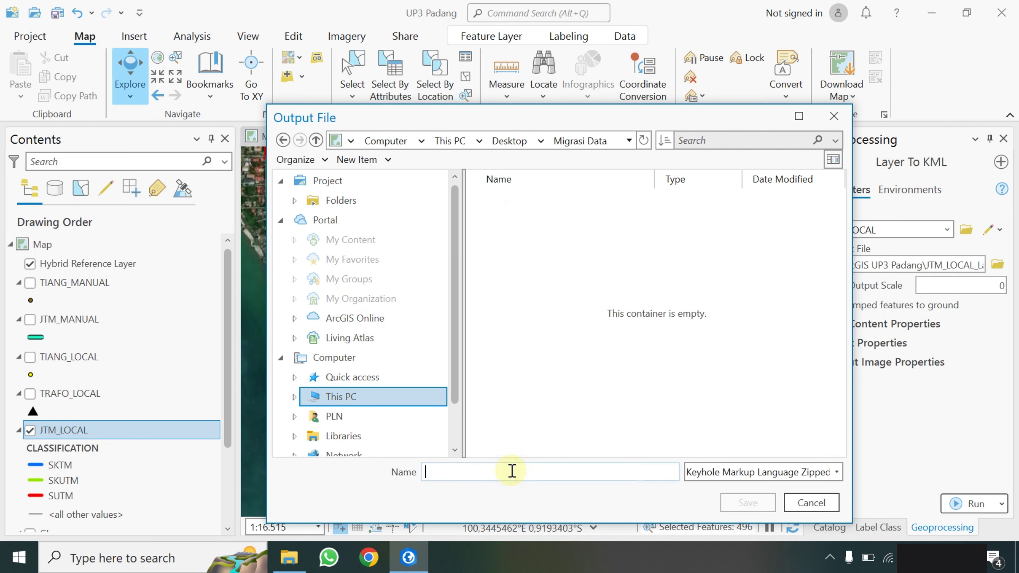
type("Li")
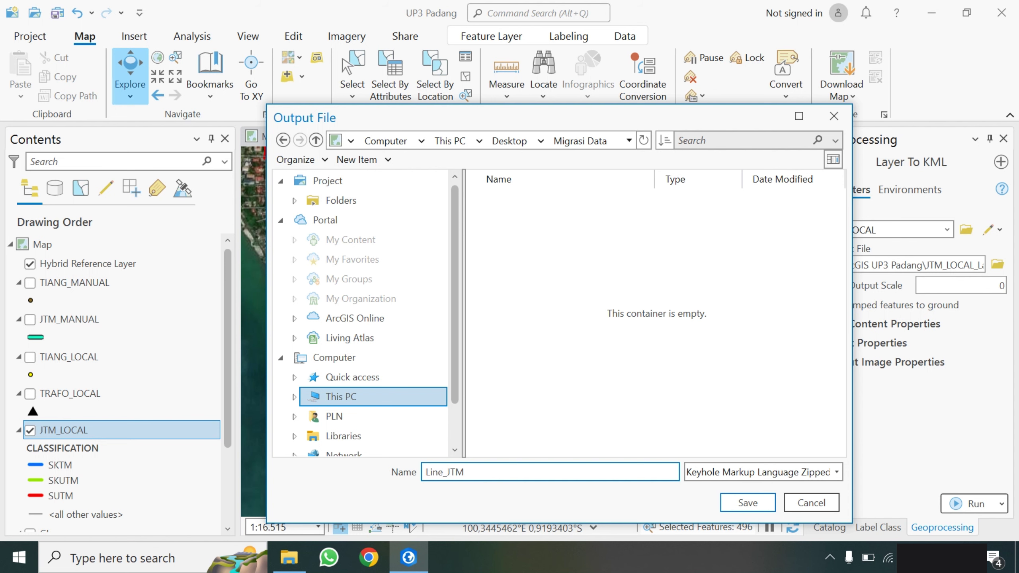
type("ne_JTM")
left_click(739, 503)
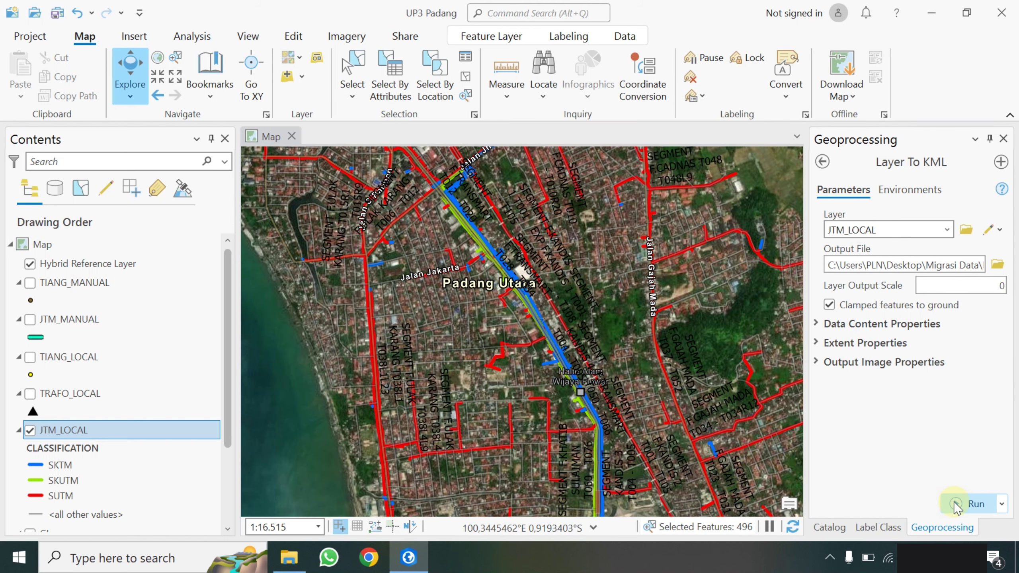
left_click(955, 505)
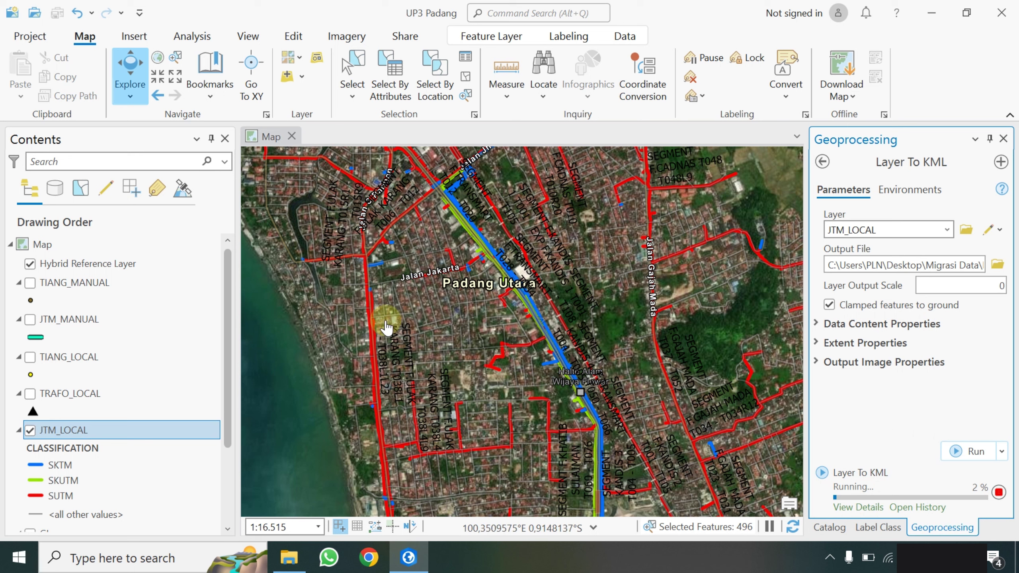
Show the TIANG_LOCAL and TRAFO_LOCAL layers together with the JTM_LOCAL lines around Jalan Palembang
scroll(369, 319, "up", 5)
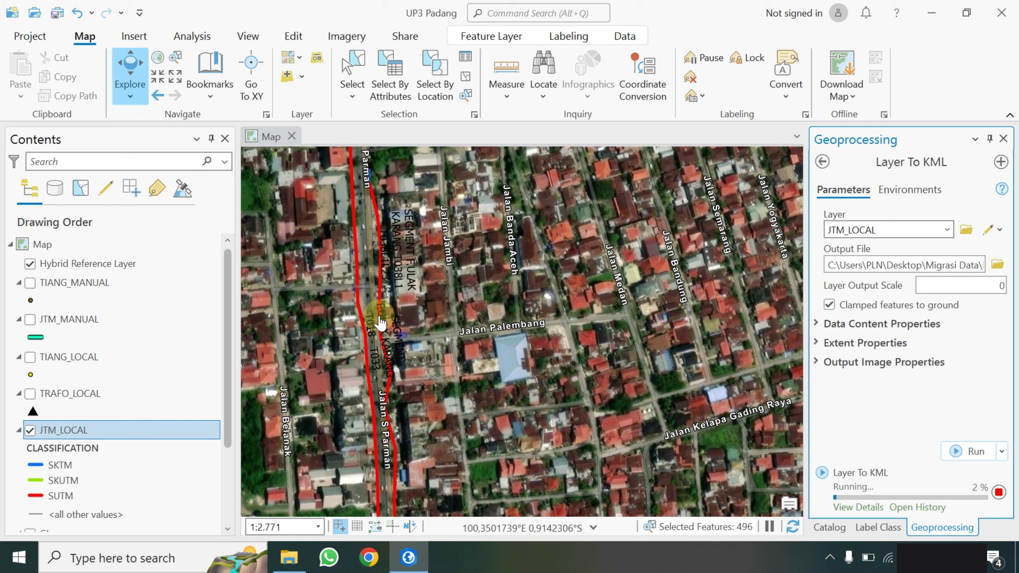
left_click(30, 358)
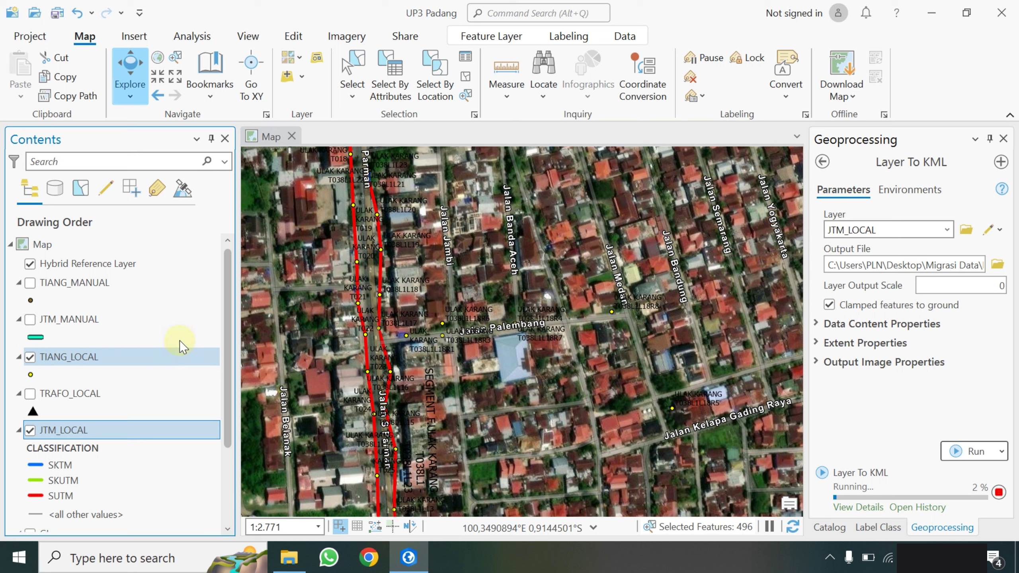
left_click(30, 393)
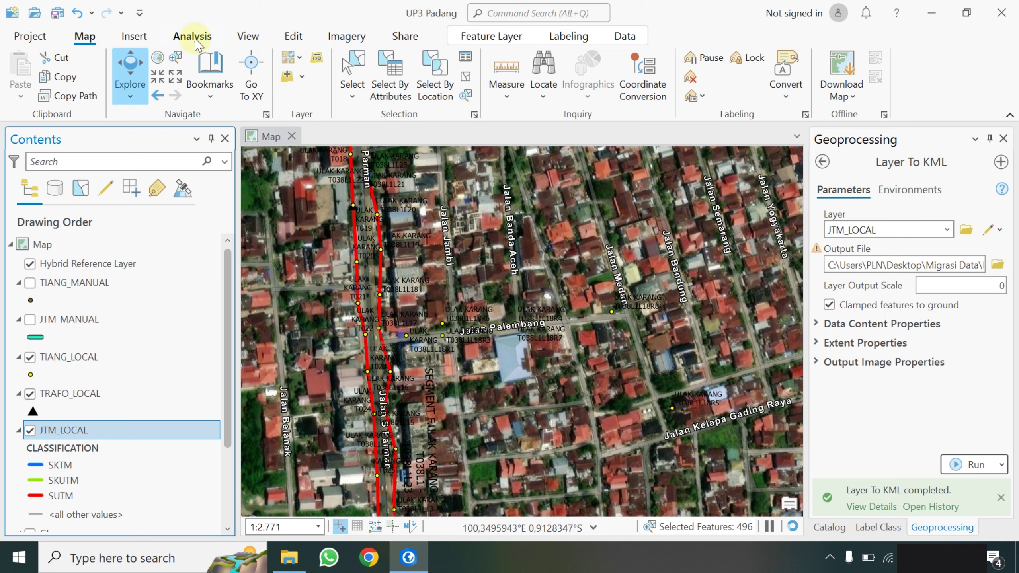
Replace the satellite basemap with a street basemap and inspect the network between Jalan S Parman and Jalan Beringin Raya
left_click(298, 64)
left_click(529, 115)
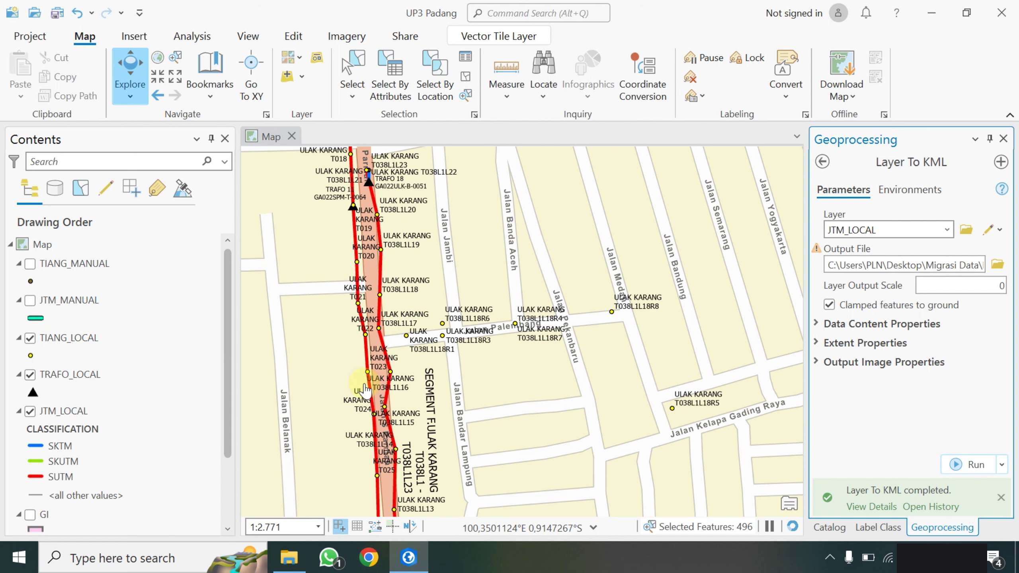
left_click_drag(299, 430, 437, 355)
scroll(437, 355, "down", 2)
left_click_drag(380, 416, 490, 276)
left_click_drag(527, 386, 480, 296)
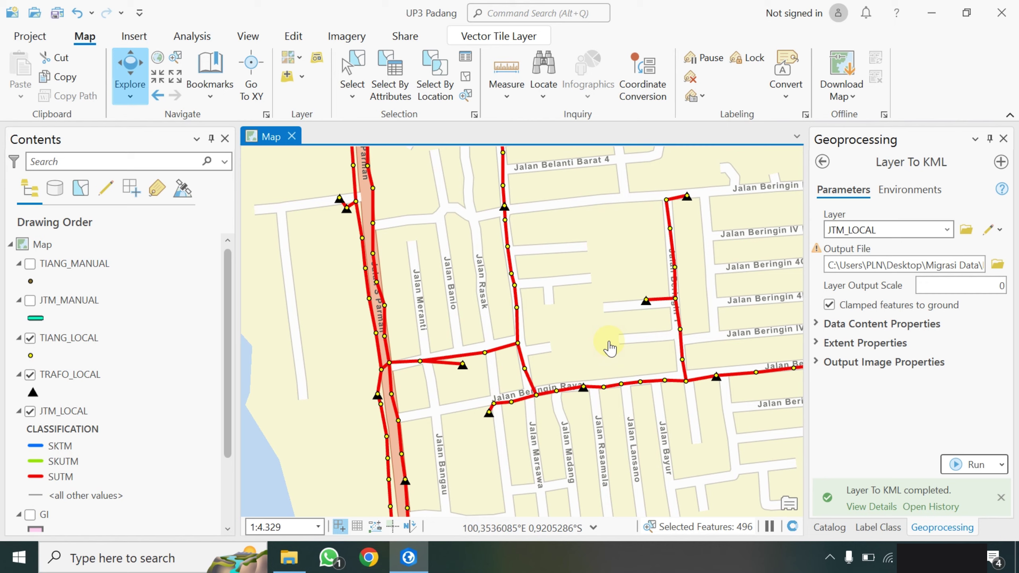
left_click_drag(610, 346, 584, 298)
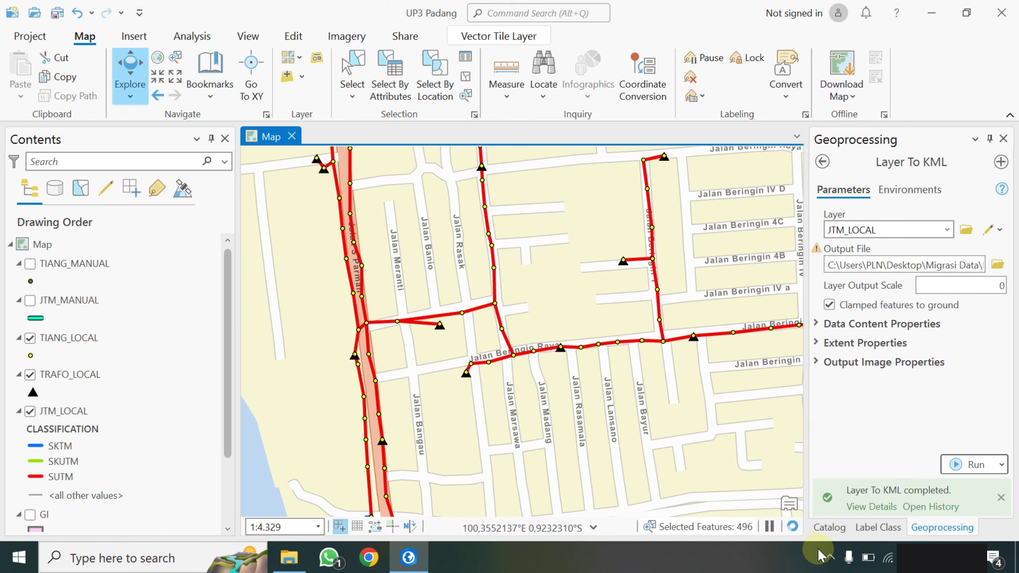
left_click(829, 557)
left_click(845, 492)
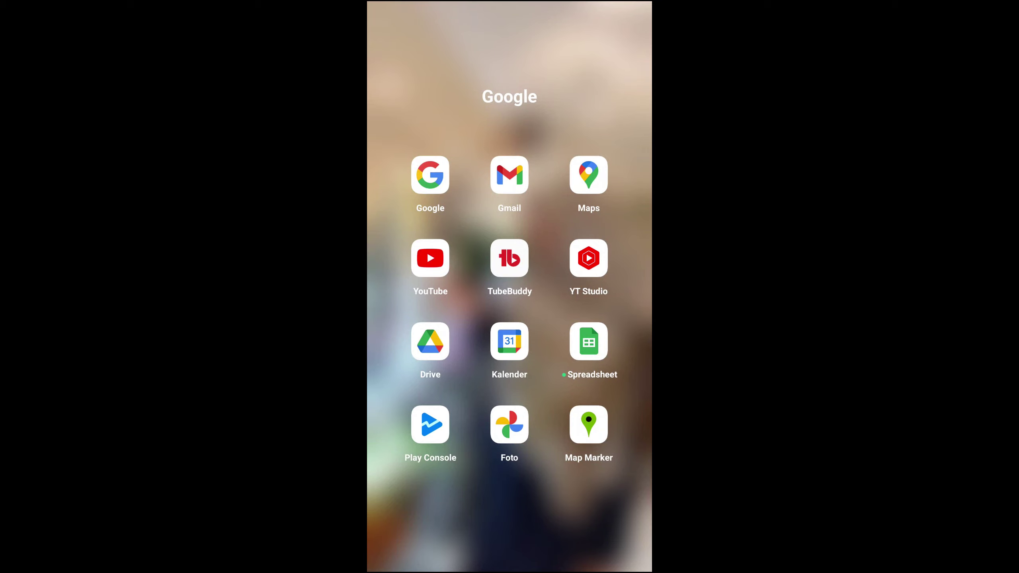
Switch to the Map Marker app on the phone and change its map type (Jenis Peta) to Open Street Map
left_click(588, 424)
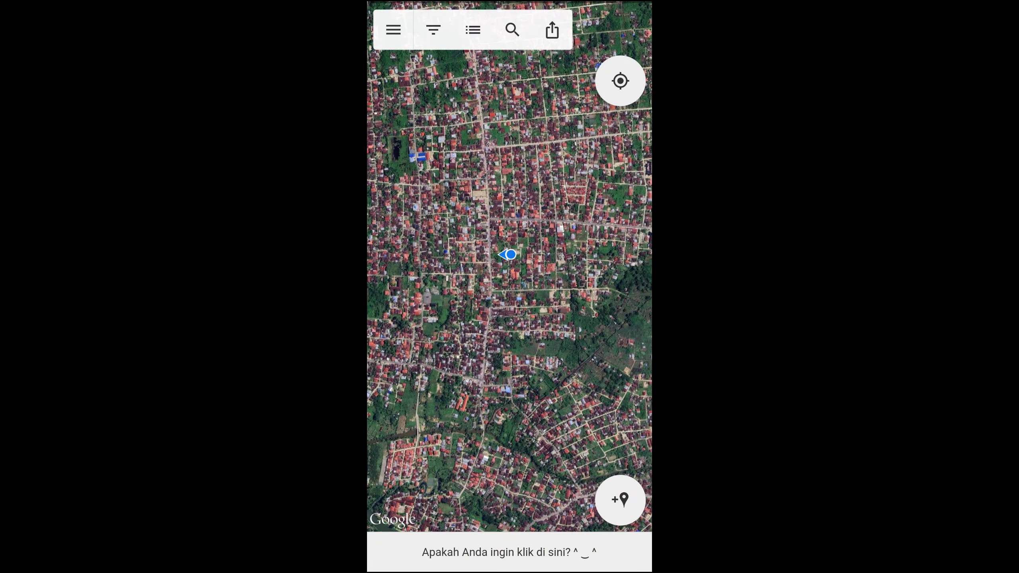
scroll(501, 297, "up", 3)
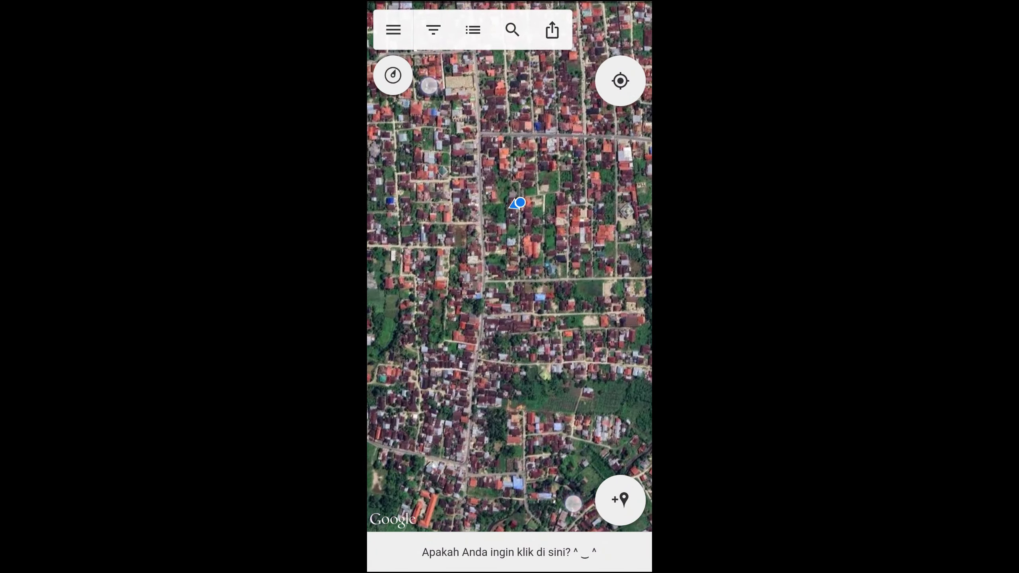
scroll(510, 265, "up", 5)
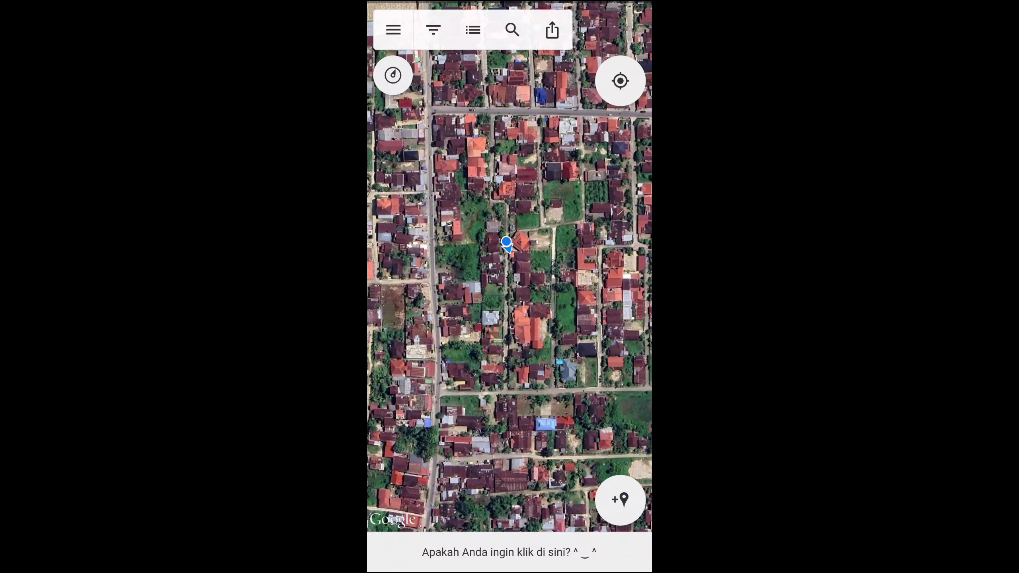
left_click(393, 30)
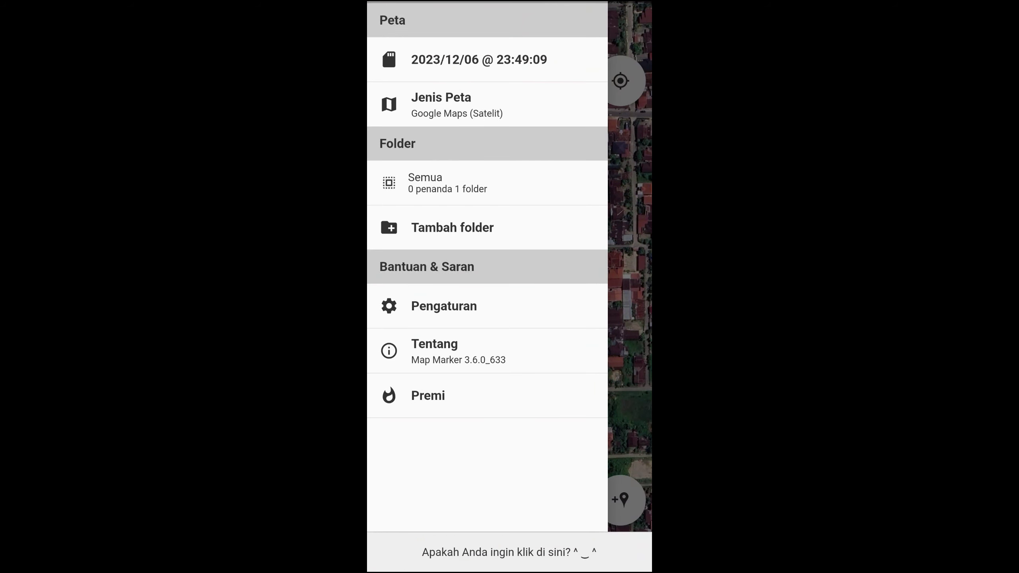
left_click(442, 104)
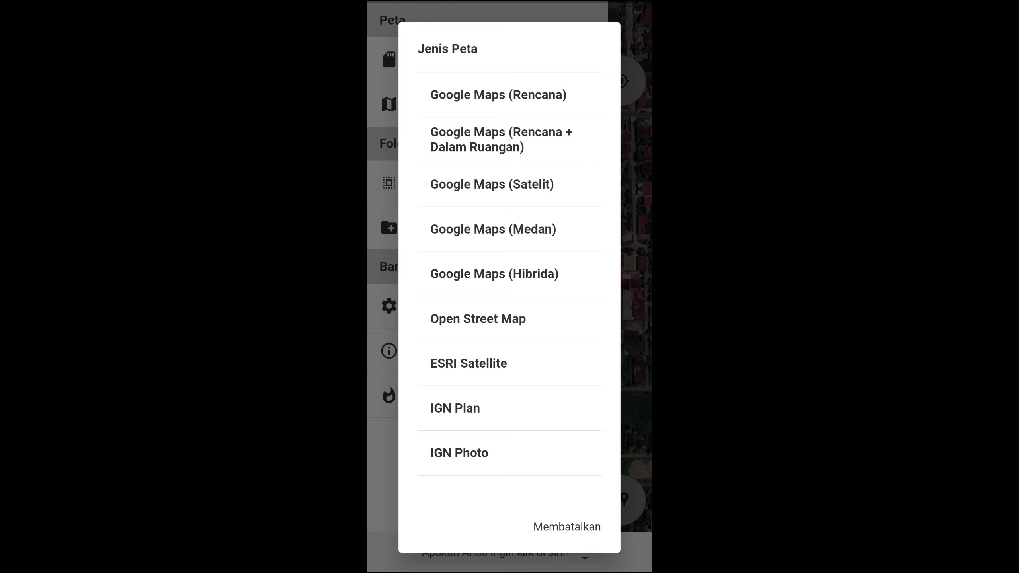
left_click(455, 320)
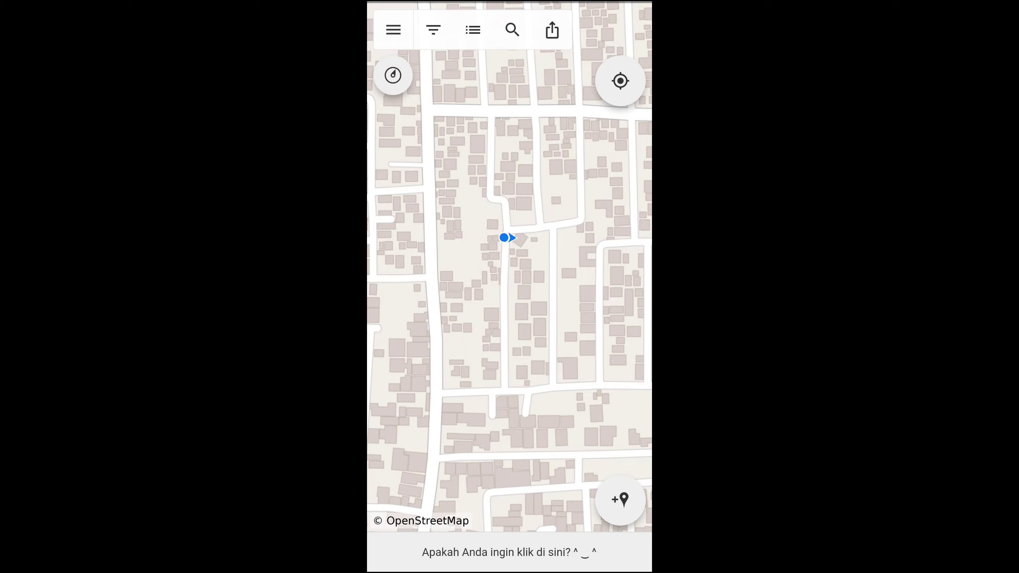
Open the offline map files option (File peta offline) in the Map Marker settings
left_click(393, 30)
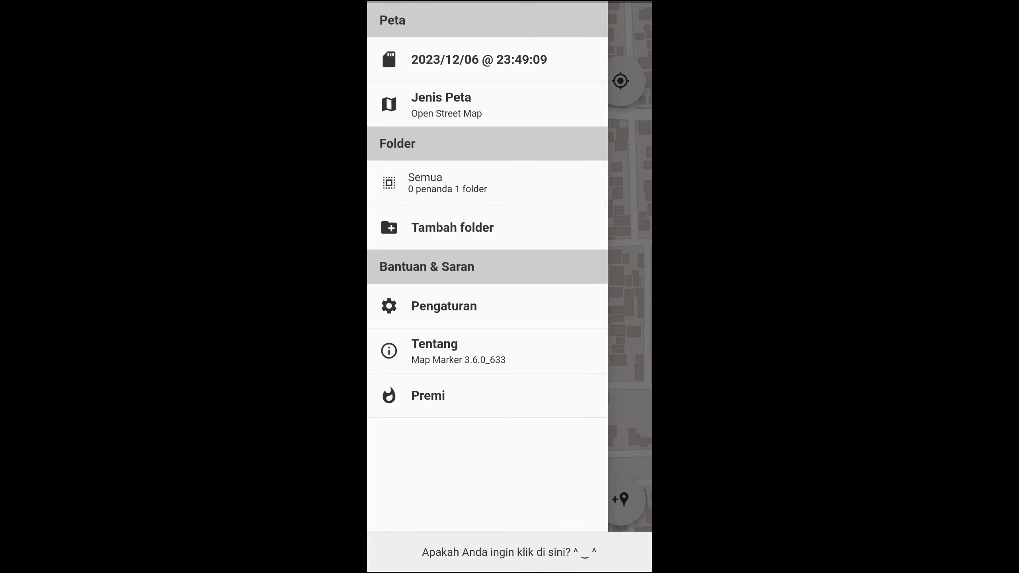
left_click(629, 281)
left_click(392, 30)
left_click(443, 305)
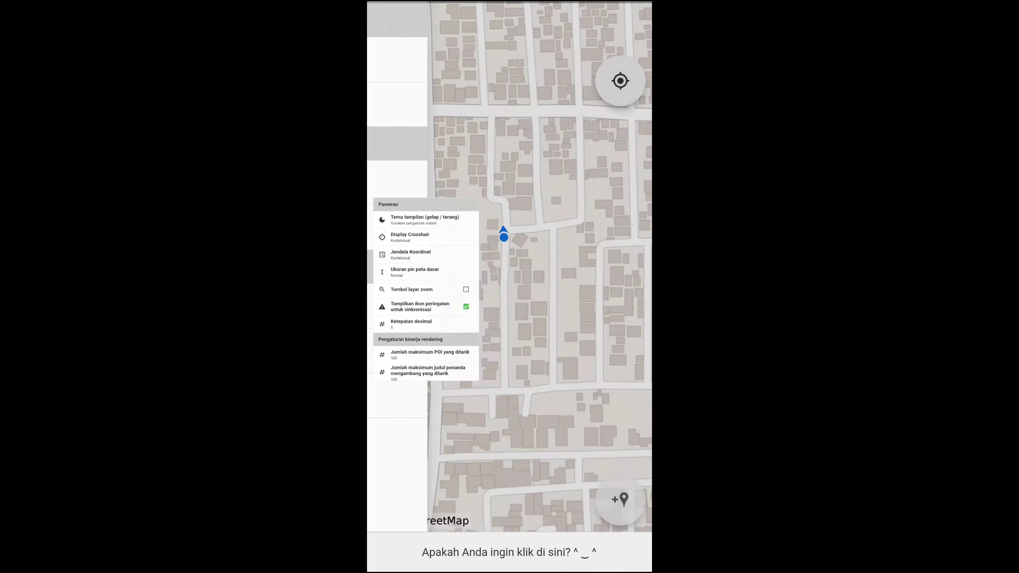
scroll(509, 289, "down", 10)
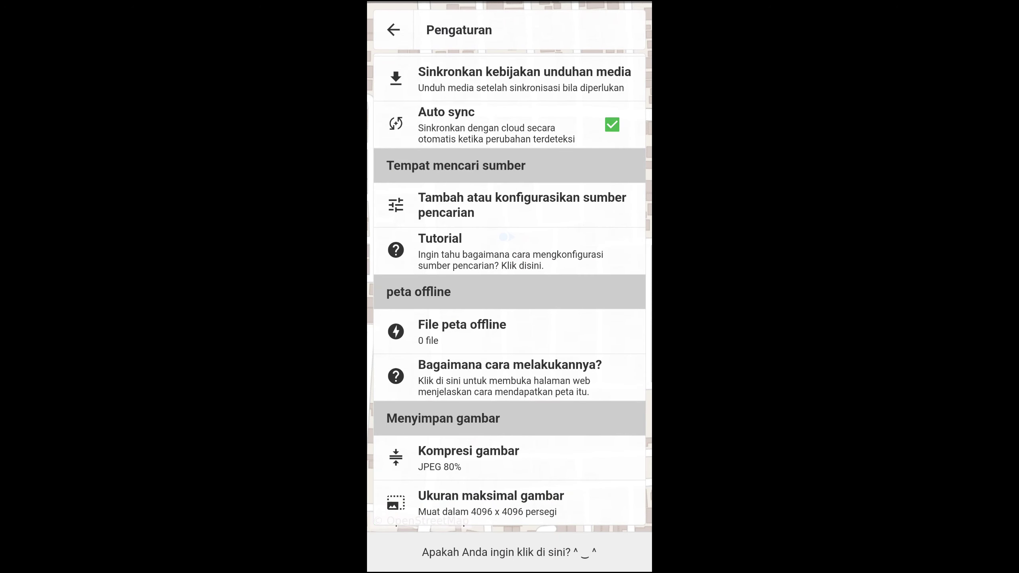
left_click(552, 332)
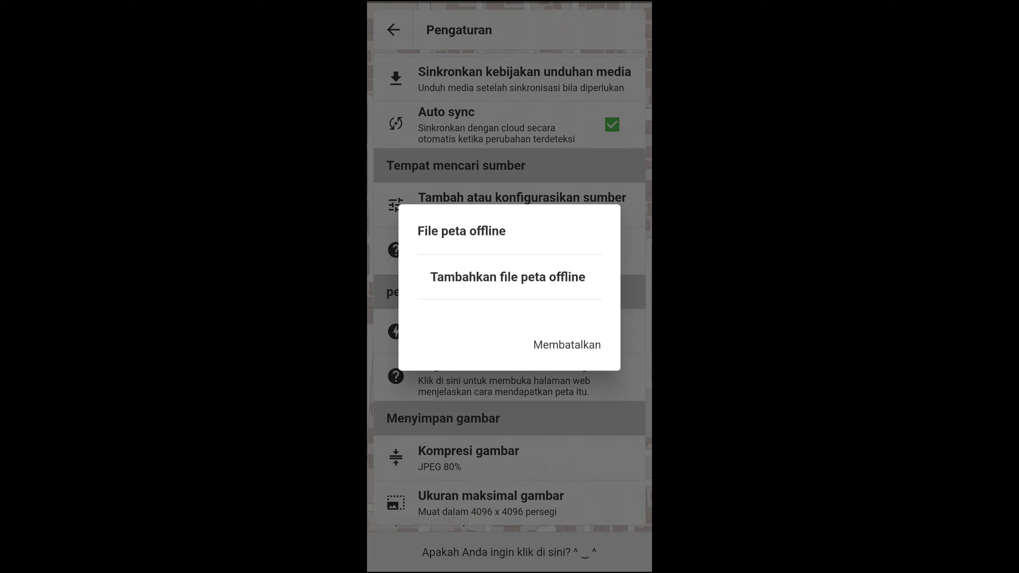